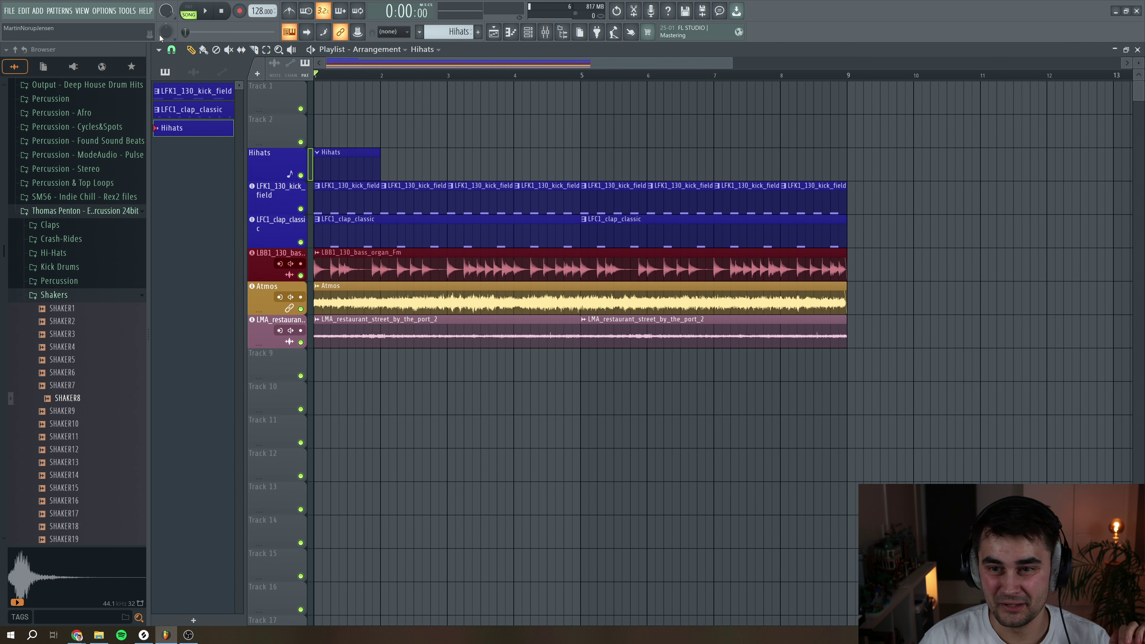
- Play the arrangement briefly, then open the Open hihat sampler and preview its HIHAT(OPEN).wav sample
{"action": "left_click", "coordinate": [205, 12]}
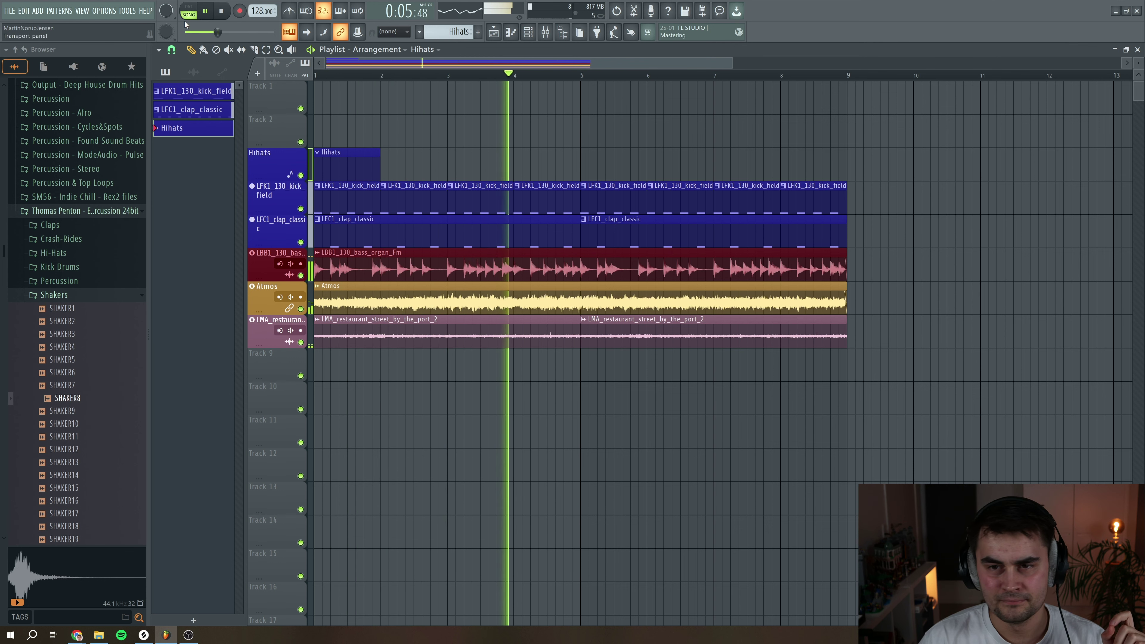
{"action": "left_click", "coordinate": [222, 12]}
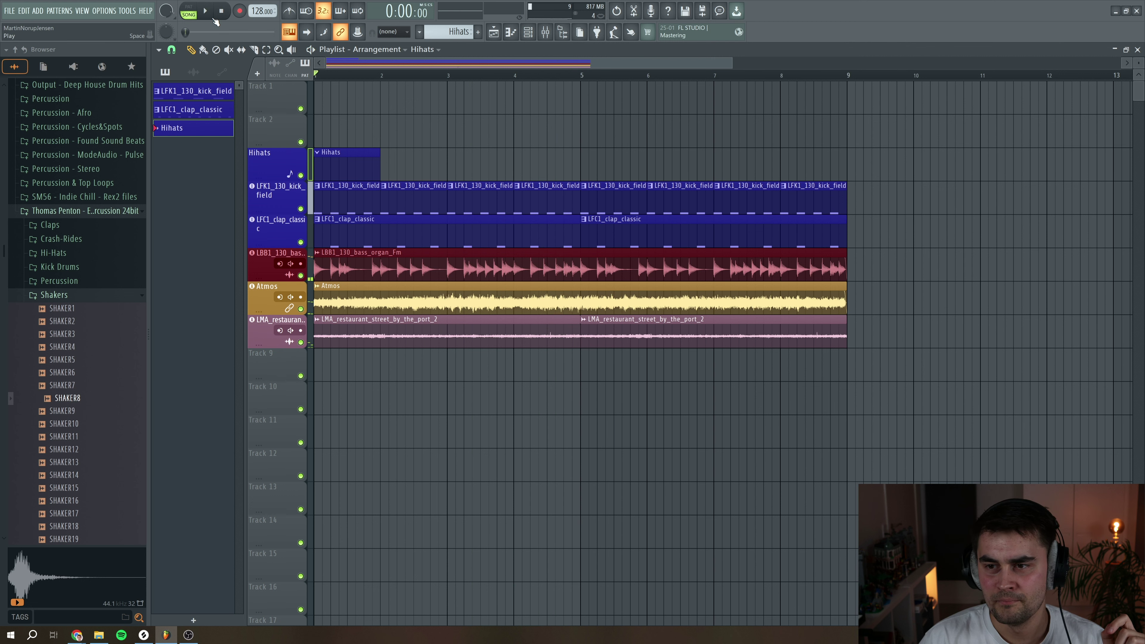
{"action": "left_click", "coordinate": [533, 37]}
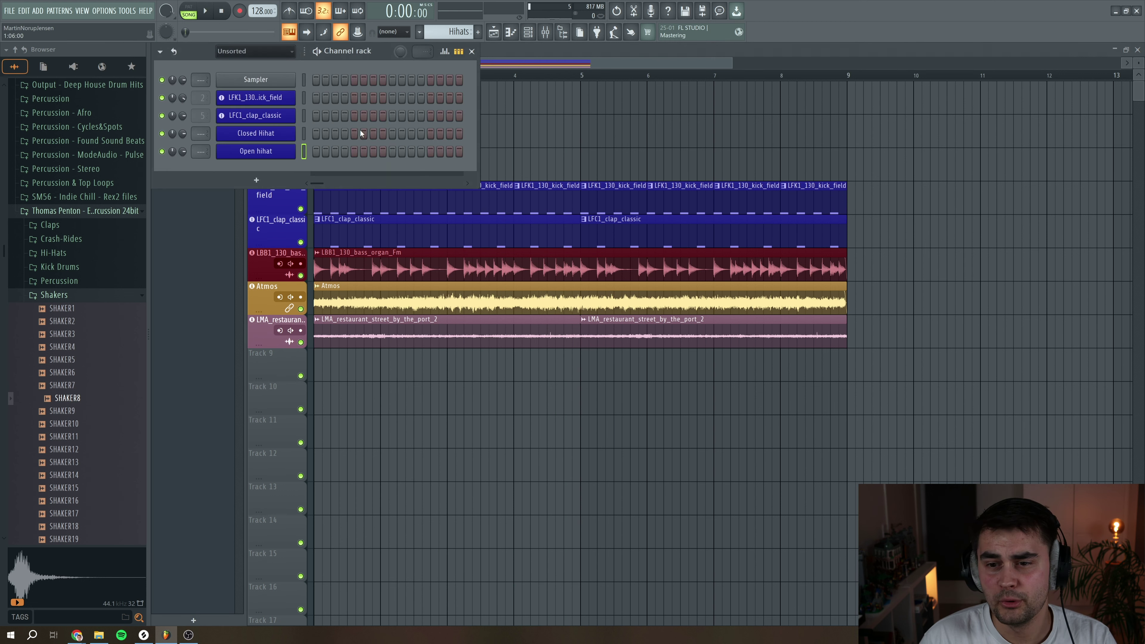
{"action": "left_click", "coordinate": [284, 156]}
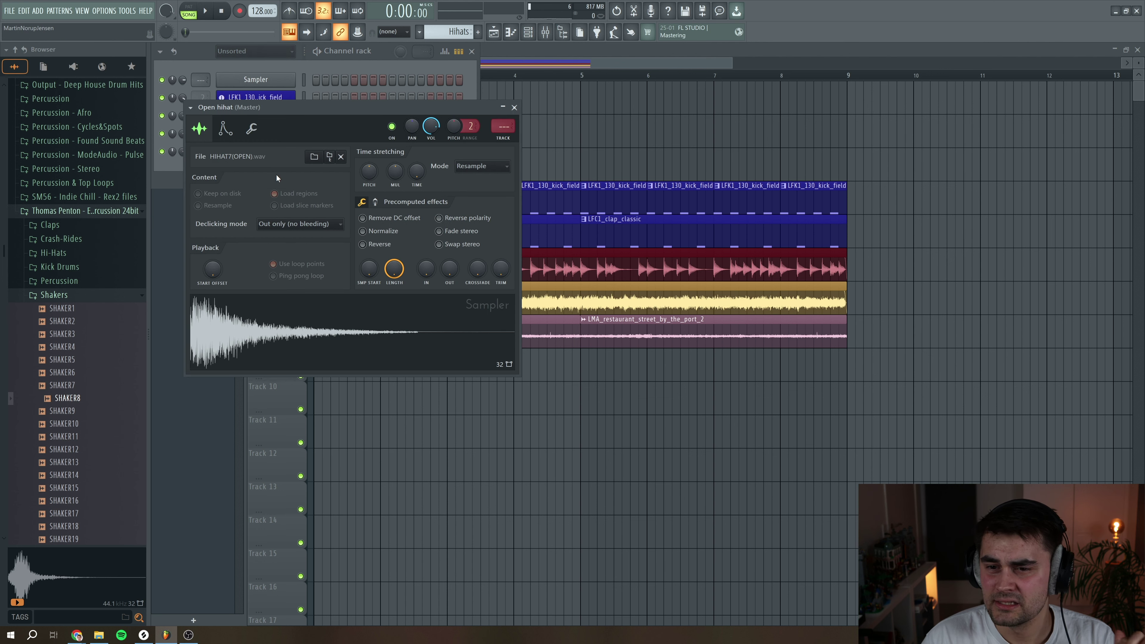
{"action": "left_click", "coordinate": [323, 344]}
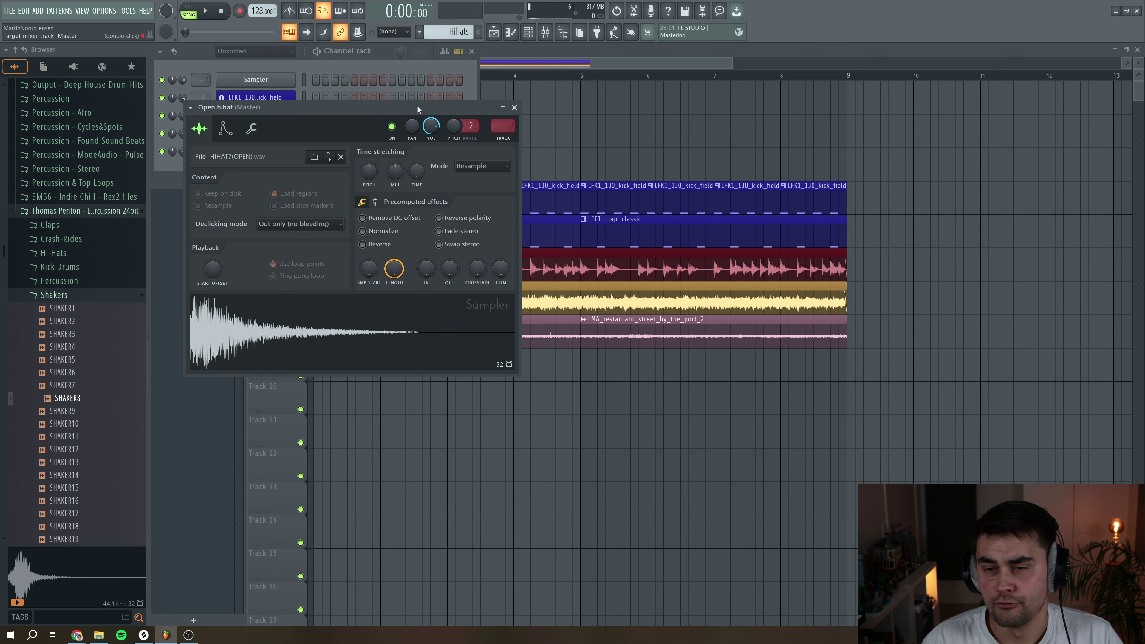
{"action": "left_click_drag", "start_coordinate": [417, 106], "coordinate": [433, 101]}
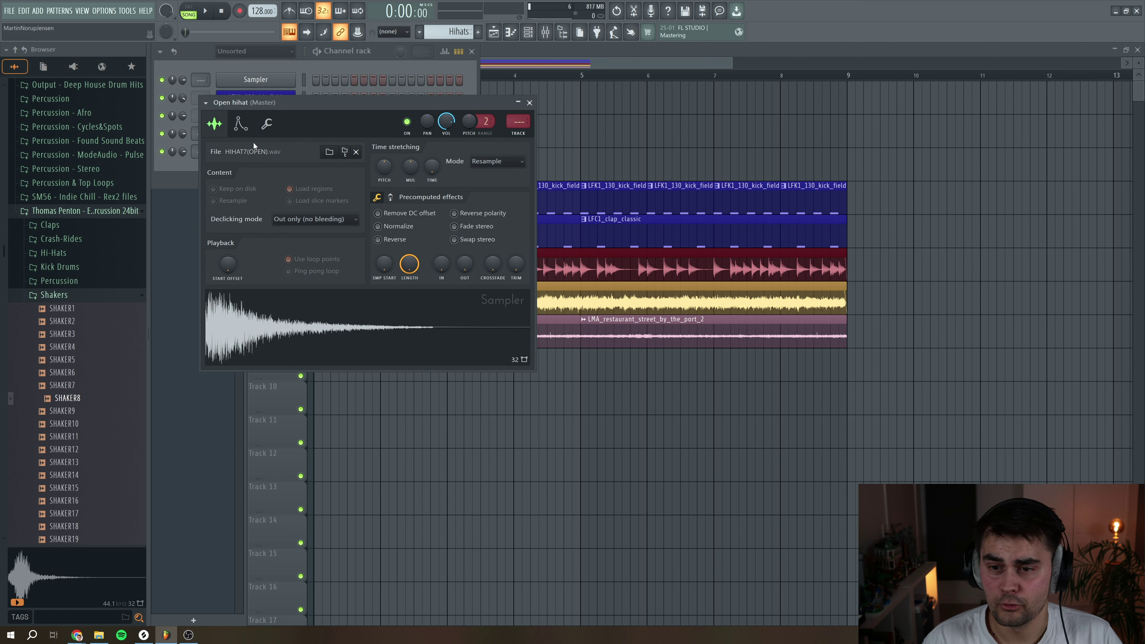
- Enable the Open hihat volume envelope with hold at 22% and release at 10%, auditioning C5
{"action": "left_click", "coordinate": [243, 130]}
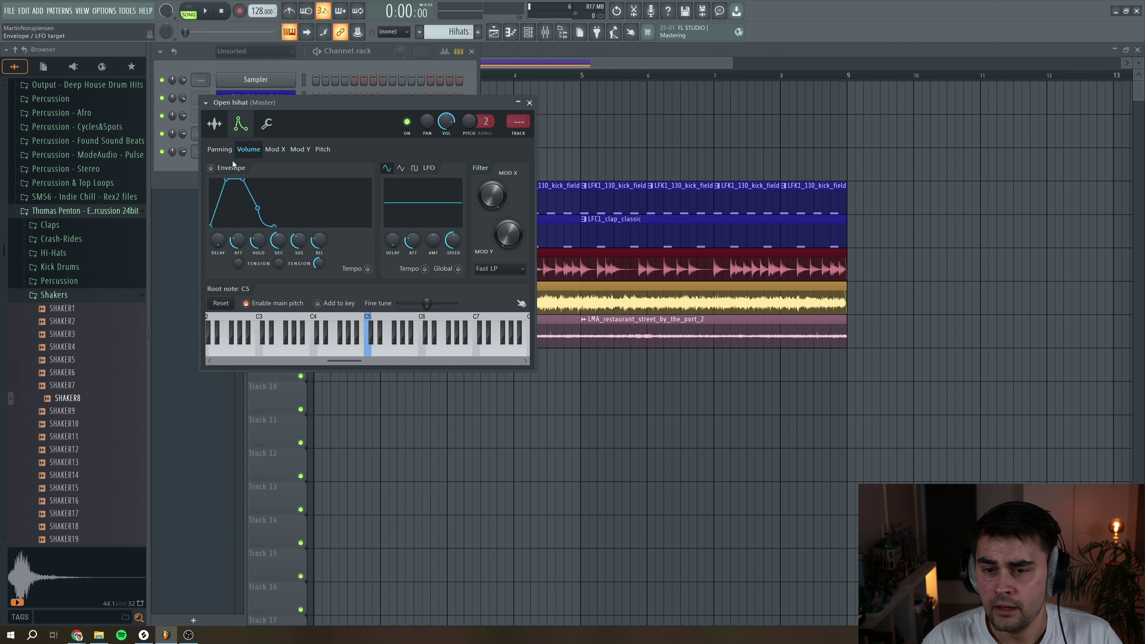
{"action": "left_click", "coordinate": [211, 168]}
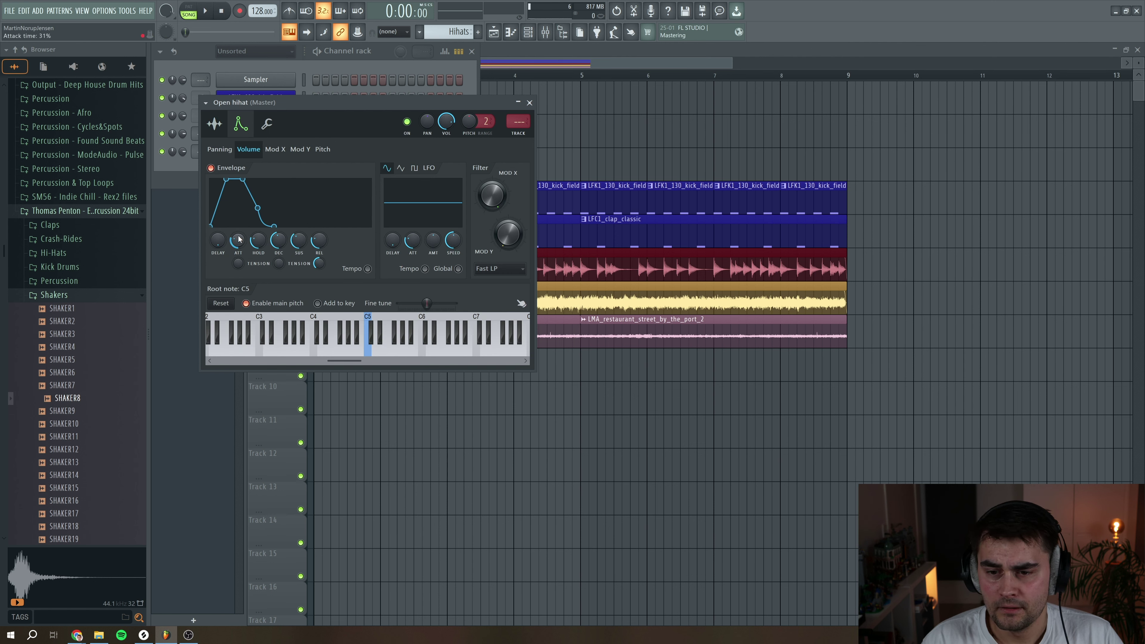
{"action": "left_click_drag", "start_coordinate": [258, 241], "coordinate": [314, 248]}
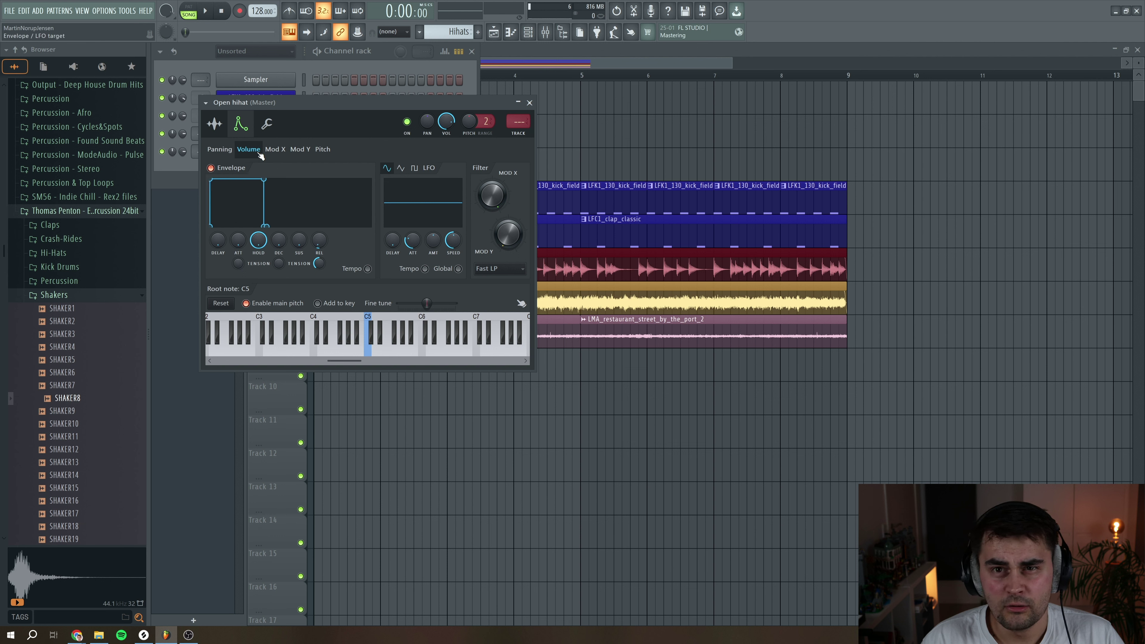
{"action": "left_click", "coordinate": [371, 351]}
{"action": "left_click", "coordinate": [371, 351]}
{"action": "left_click", "coordinate": [370, 351]}
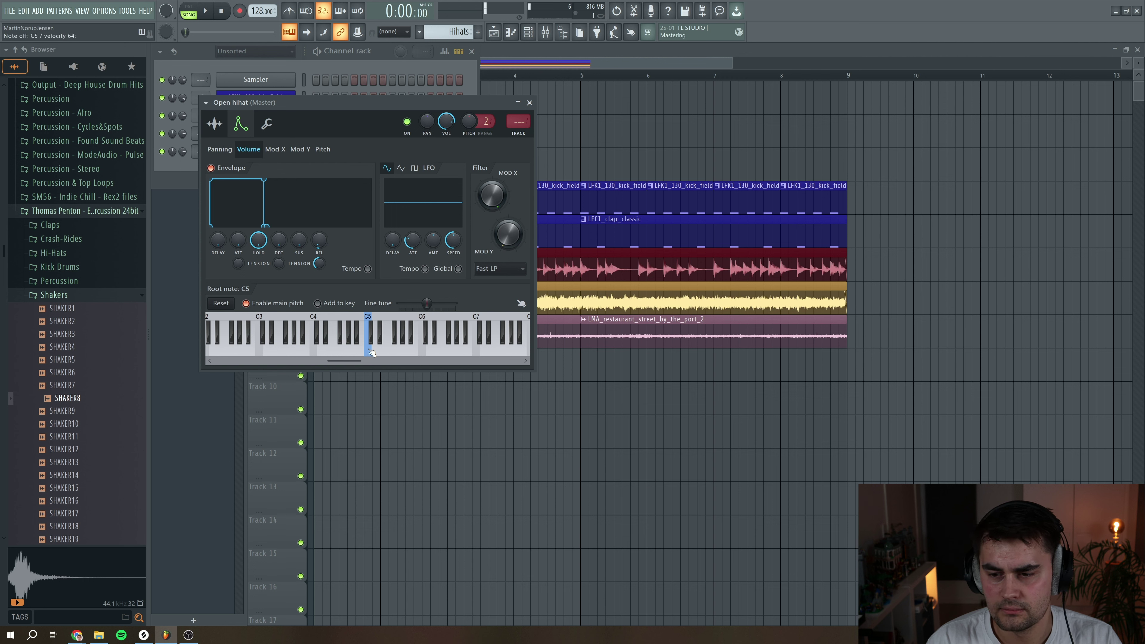
{"action": "left_click", "coordinate": [370, 352]}
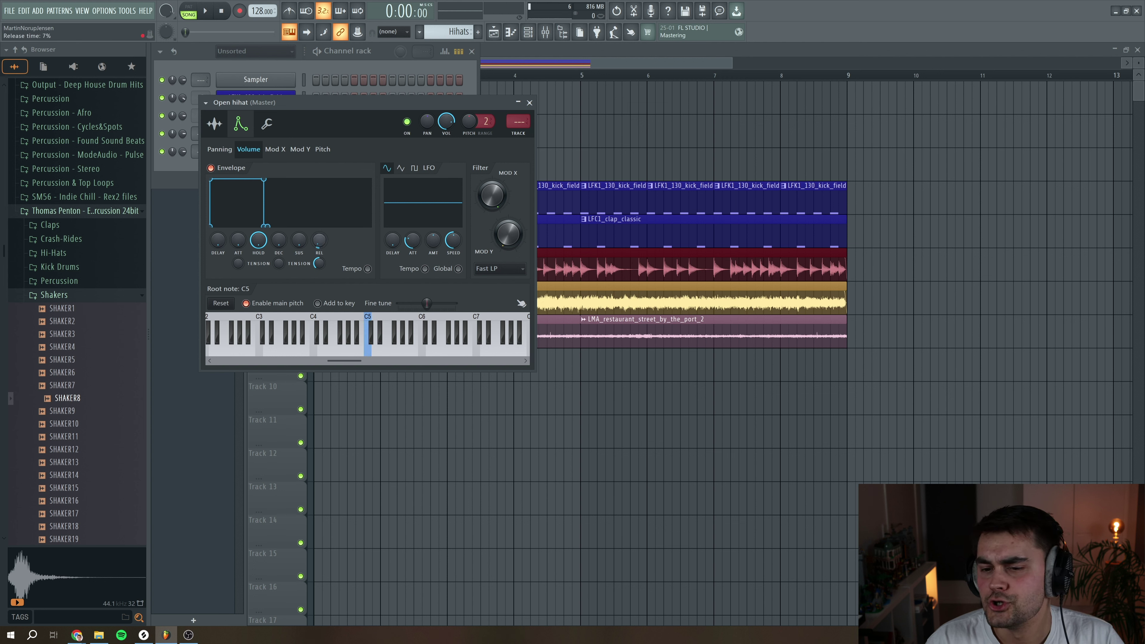
{"action": "left_click_drag", "start_coordinate": [320, 240], "coordinate": [319, 238]}
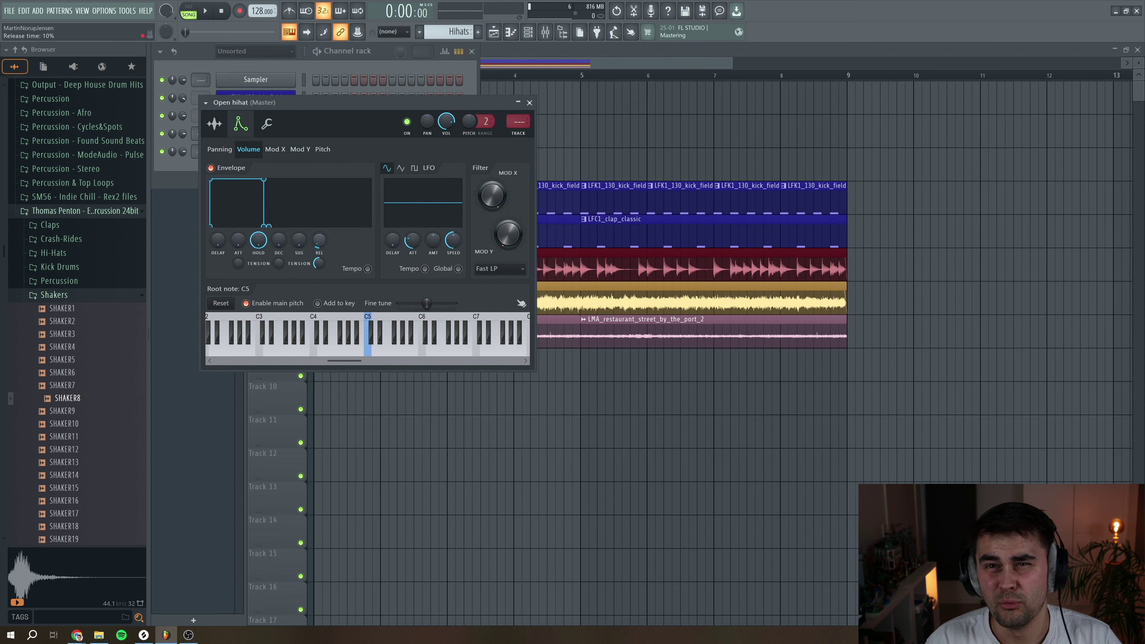
{"action": "left_click", "coordinate": [370, 352]}
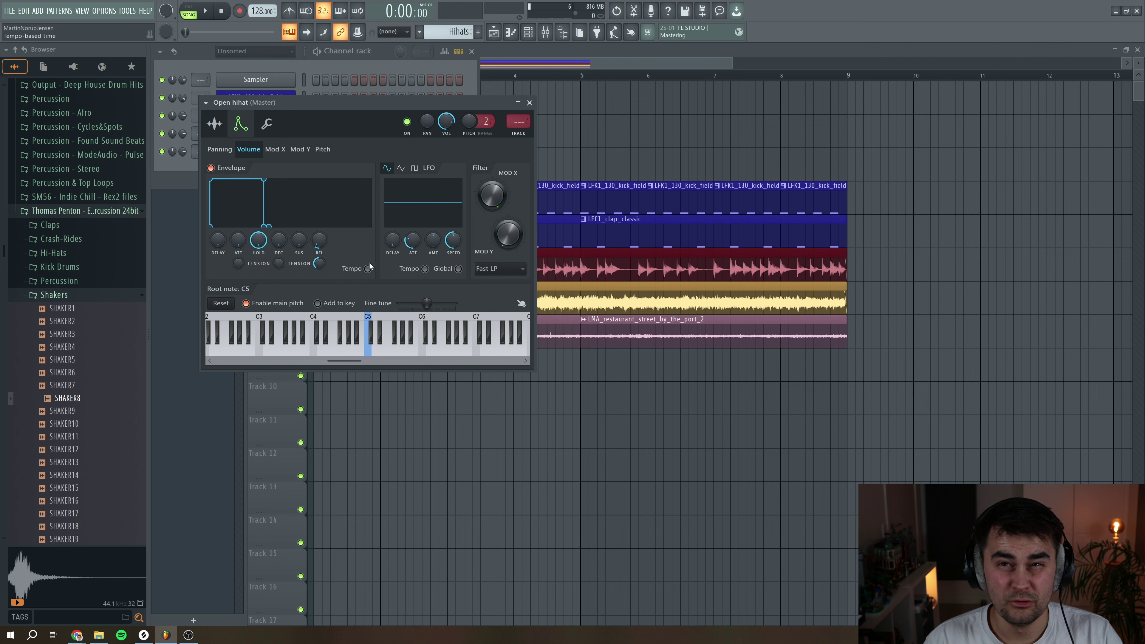
- Open the Open hihat piano roll and draw four C5 notes in the first bar
{"action": "left_click", "coordinate": [529, 102]}
{"action": "right_click", "coordinate": [289, 151]}
{"action": "left_click", "coordinate": [316, 149]}
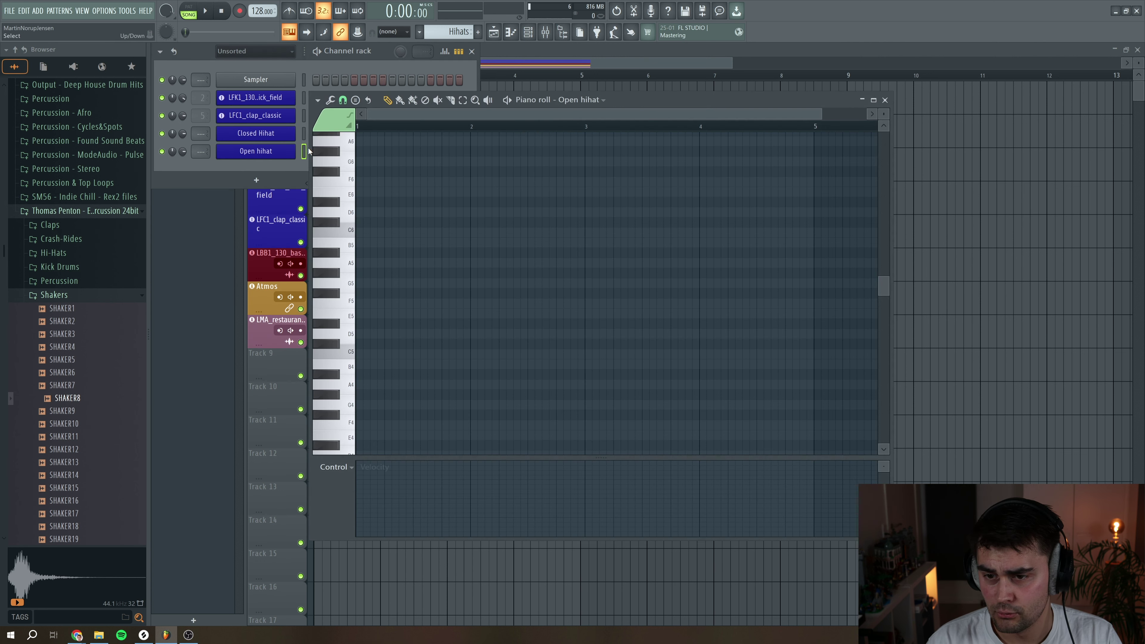
{"action": "mouse_move", "coordinate": [376, 340]}
{"action": "left_mouse_down"}
{"action": "mouse_move", "coordinate": [378, 373]}
{"action": "mouse_move", "coordinate": [376, 353]}
{"action": "mouse_move", "coordinate": [426, 341]}
{"action": "mouse_move", "coordinate": [434, 354]}
{"action": "left_mouse_up"}
{"action": "left_click", "coordinate": [396, 354]}
{"action": "left_click", "coordinate": [464, 353]}
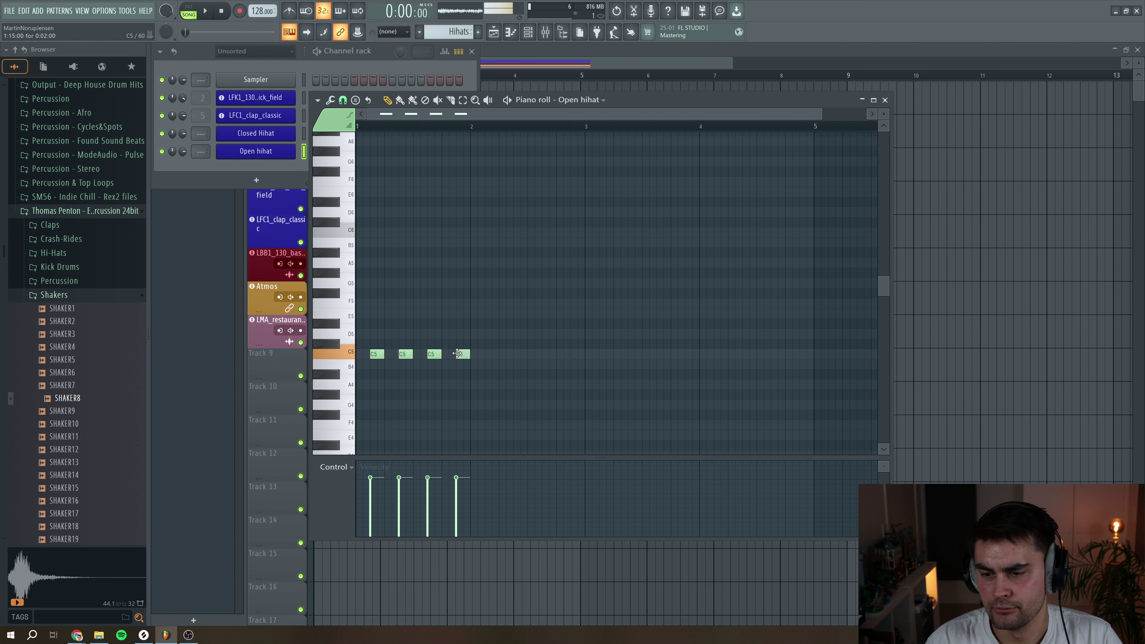
{"action": "left_click_drag", "start_coordinate": [822, 114], "coordinate": [551, 115]}
{"action": "left_click", "coordinate": [634, 355]}
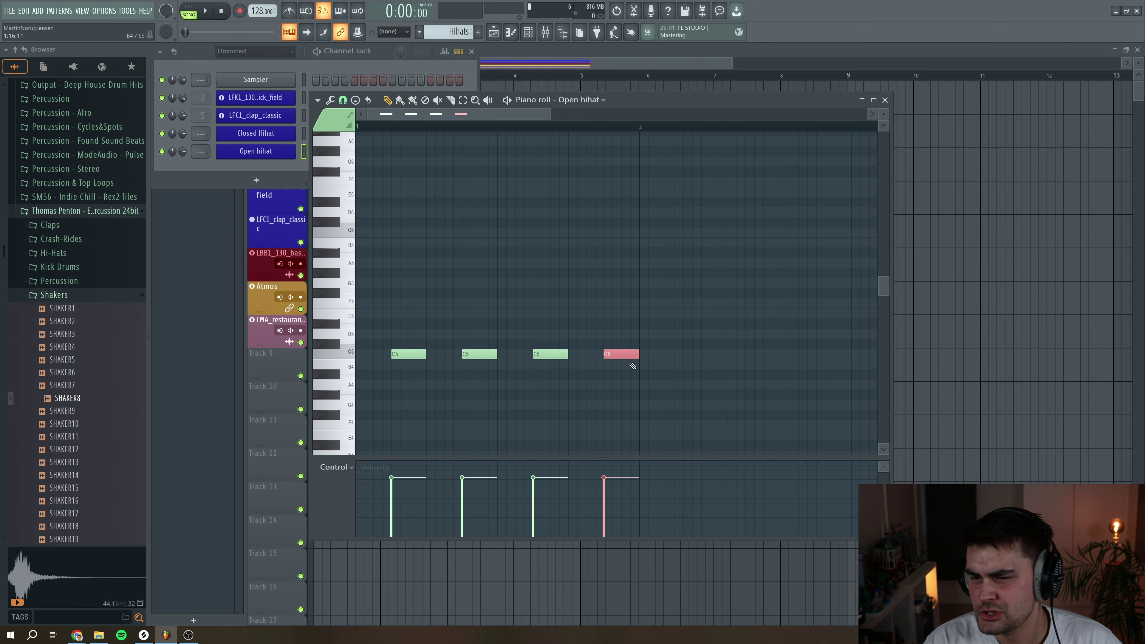
- Set snap to 1/6 step, shorten the fourth note, and play the pattern to check it
{"action": "left_click", "coordinate": [343, 100]}
{"action": "left_click", "coordinate": [373, 155]}
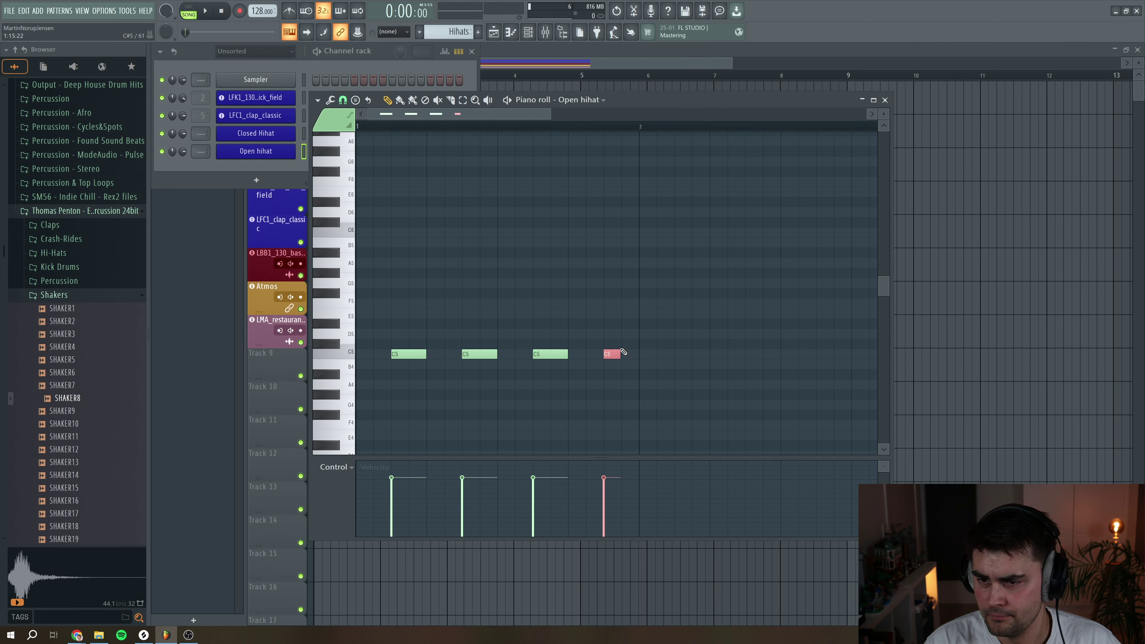
{"action": "key", "text": "space"}
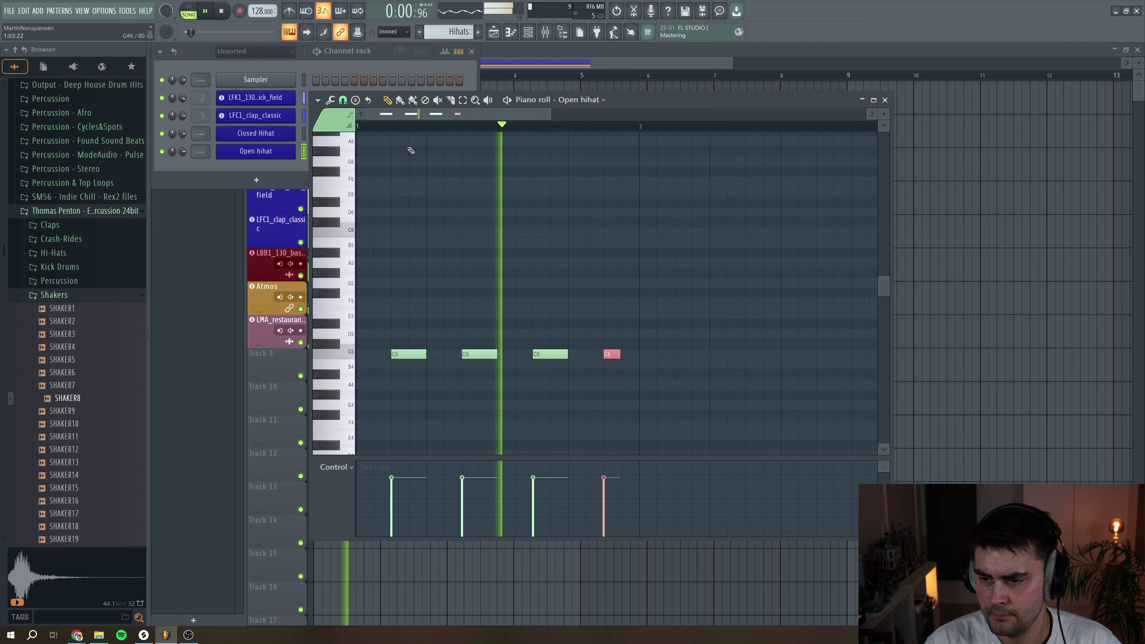
{"action": "key", "text": "space"}
{"action": "left_click_drag", "start_coordinate": [551, 113], "coordinate": [592, 109]}
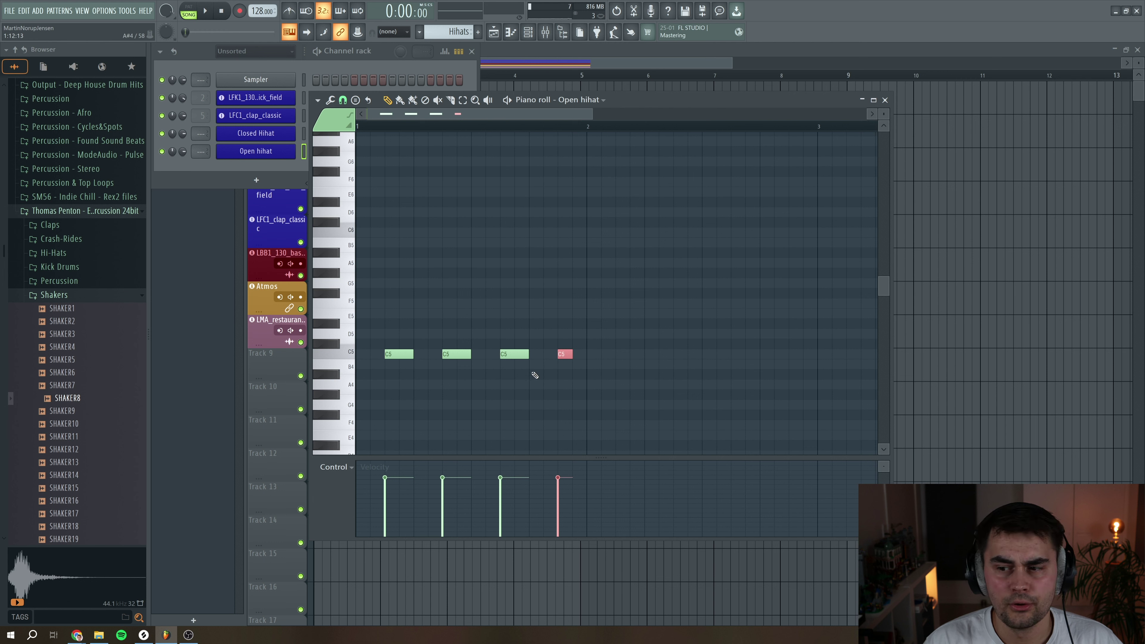
{"action": "key", "text": "space"}
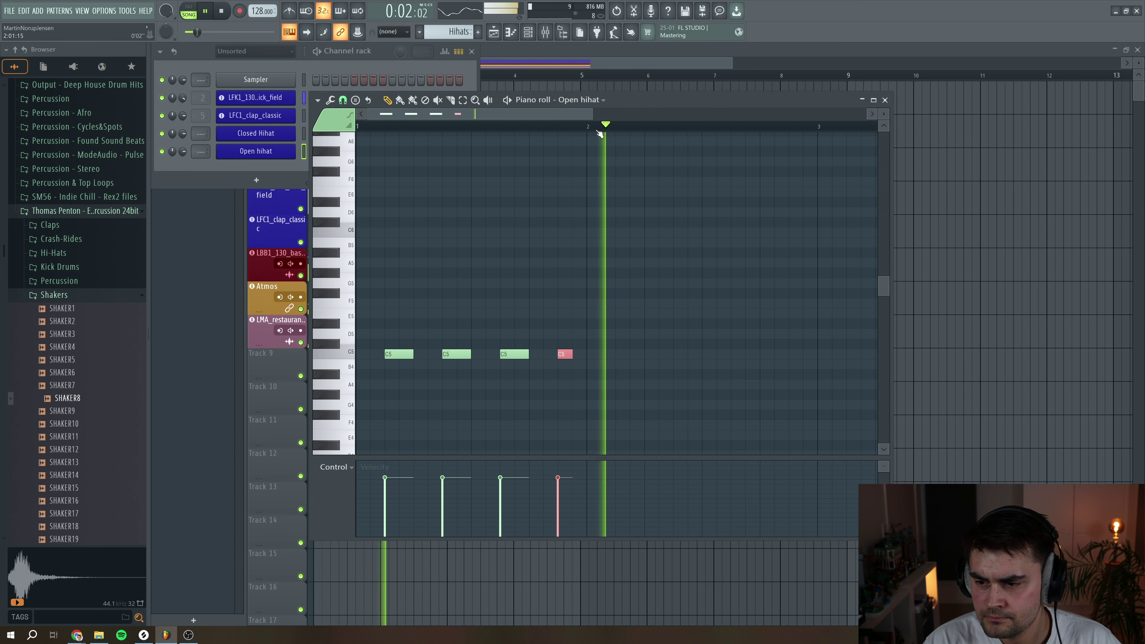
{"action": "key", "text": "space"}
{"action": "left_click_drag", "start_coordinate": [592, 113], "coordinate": [628, 117]}
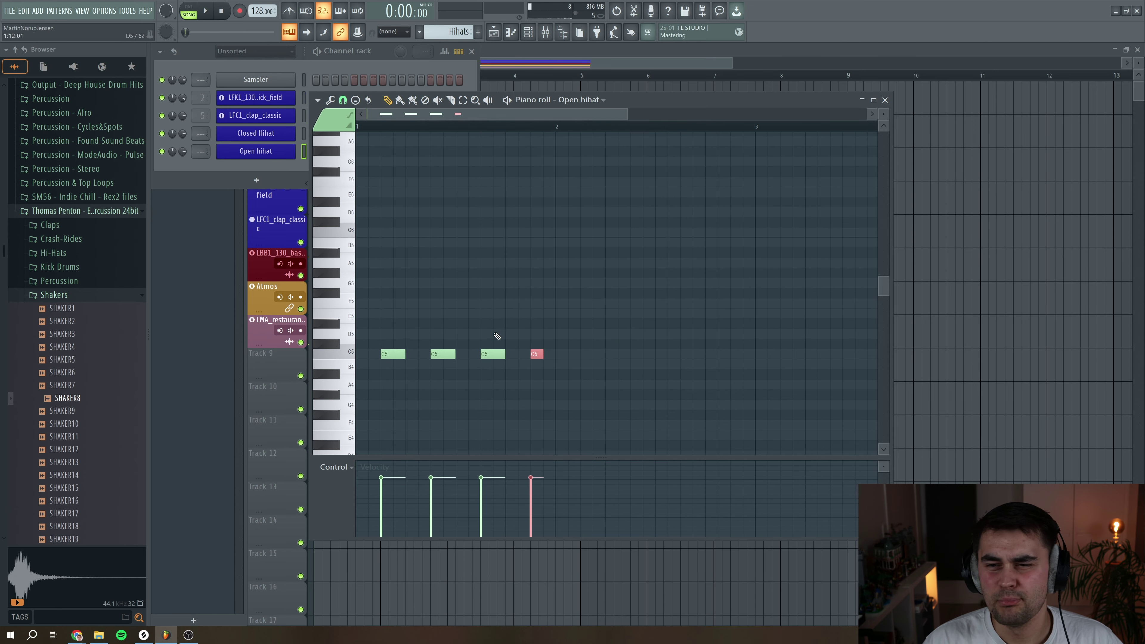
- Select the four C5 notes in the first bar
{"action": "left_click", "coordinate": [317, 99]}
{"action": "left_click", "coordinate": [543, 332]}
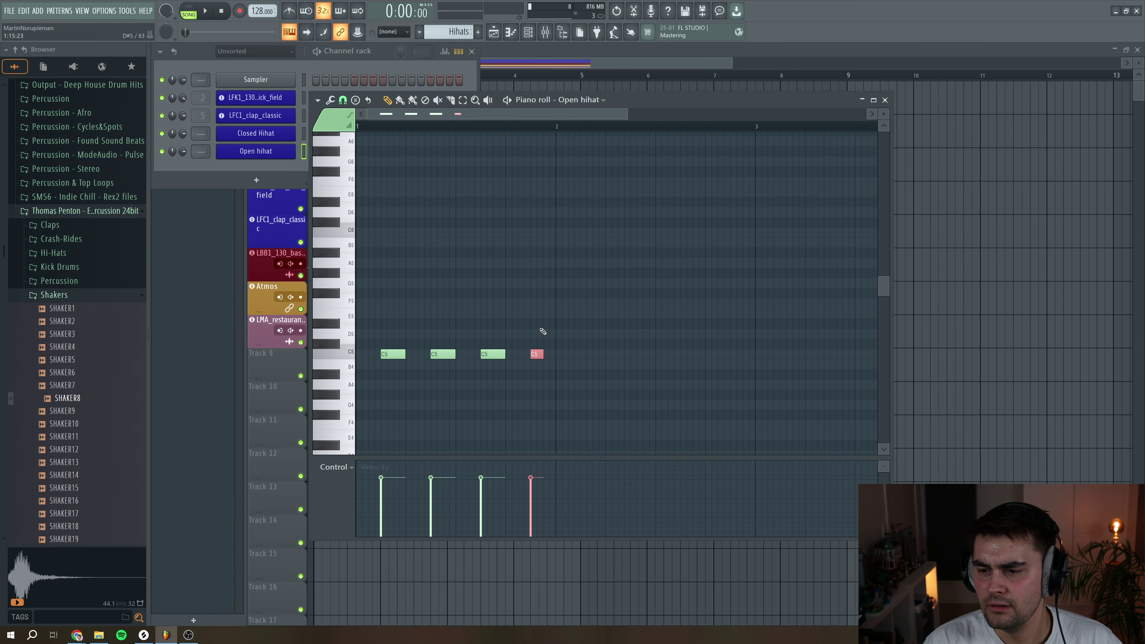
{"action": "left_click_drag", "start_coordinate": [559, 130], "coordinate": [358, 128]}
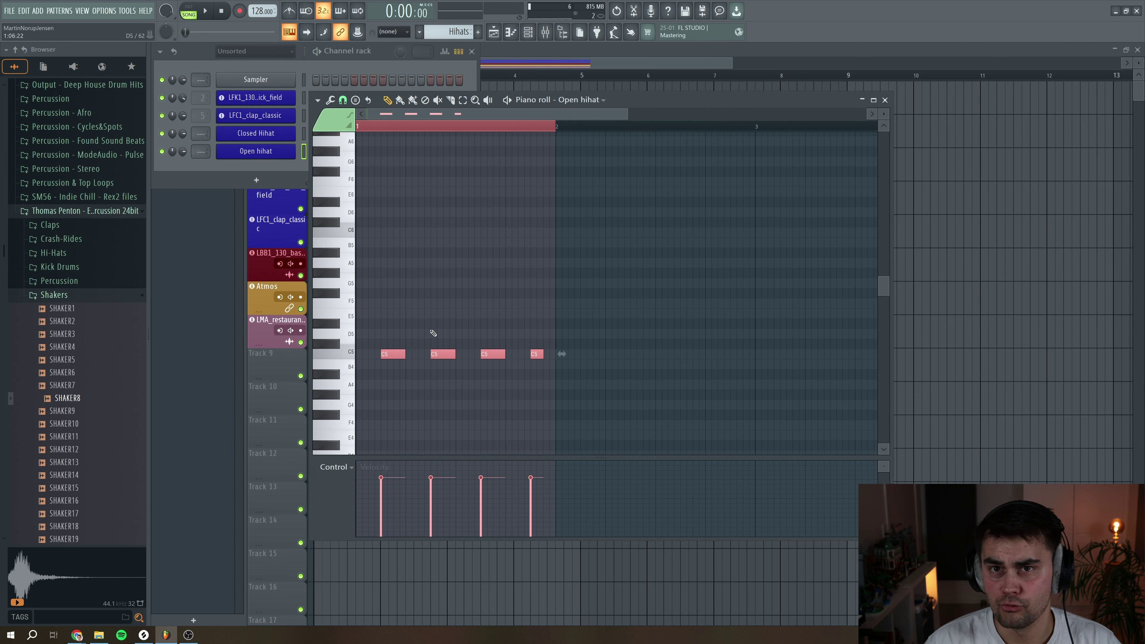
- Repeat the one-bar figure across four bars and place a second Hihats clip at bar 5
{"action": "key", "text": "ctrl+b"}
{"action": "key", "text": "ctrl+b"}
{"action": "key", "text": "ctrl+b"}
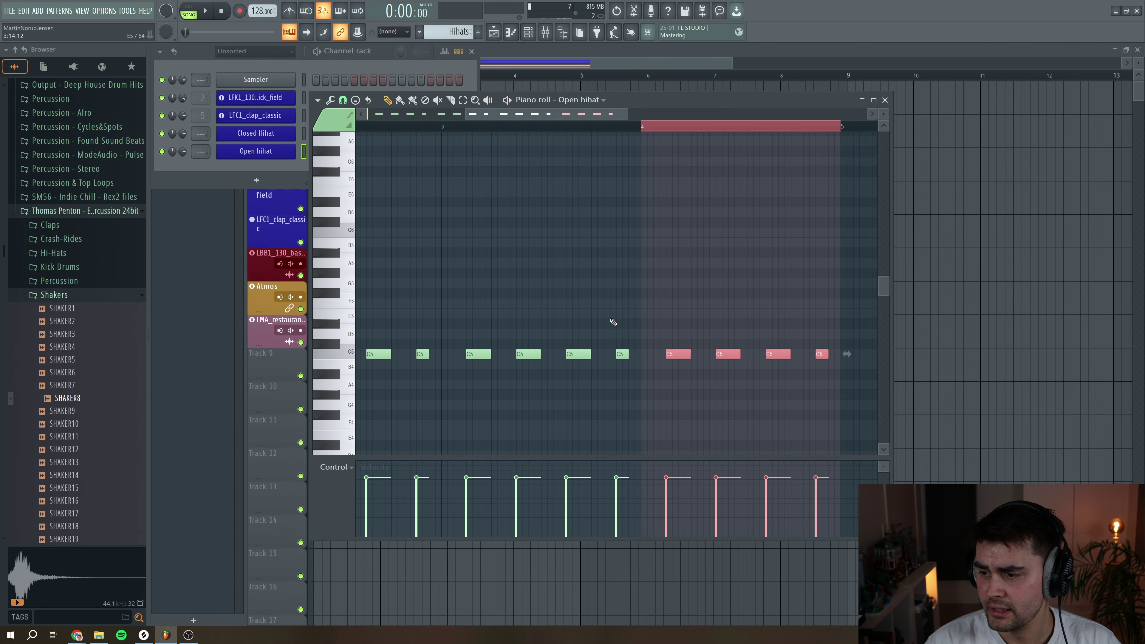
{"action": "left_click", "coordinate": [884, 99]}
{"action": "key", "text": "F6"}
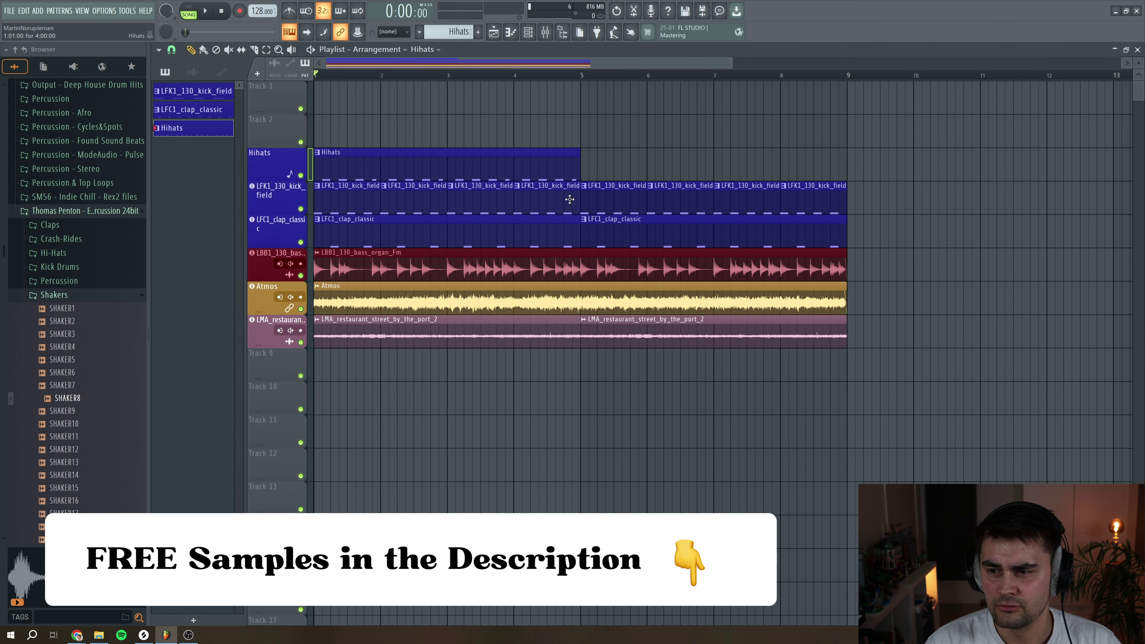
{"action": "left_click", "coordinate": [589, 170]}
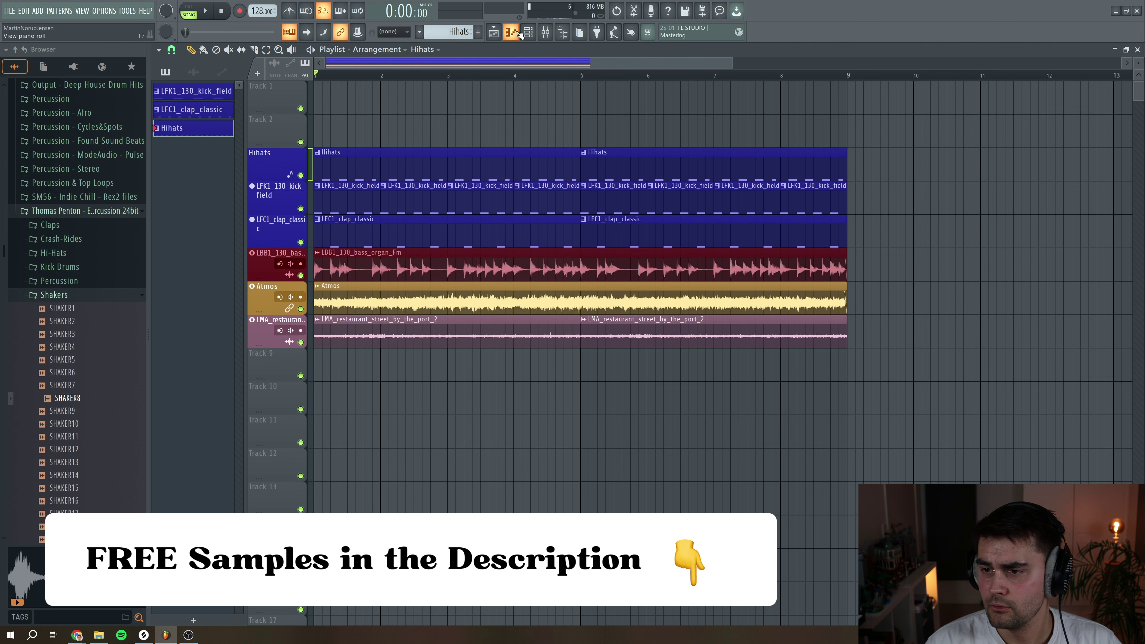
- Reopen the Open hihat piano roll, zoom out to bars 1–5, and play the pattern
{"action": "key", "text": "F6"}
{"action": "left_click", "coordinate": [355, 151]}
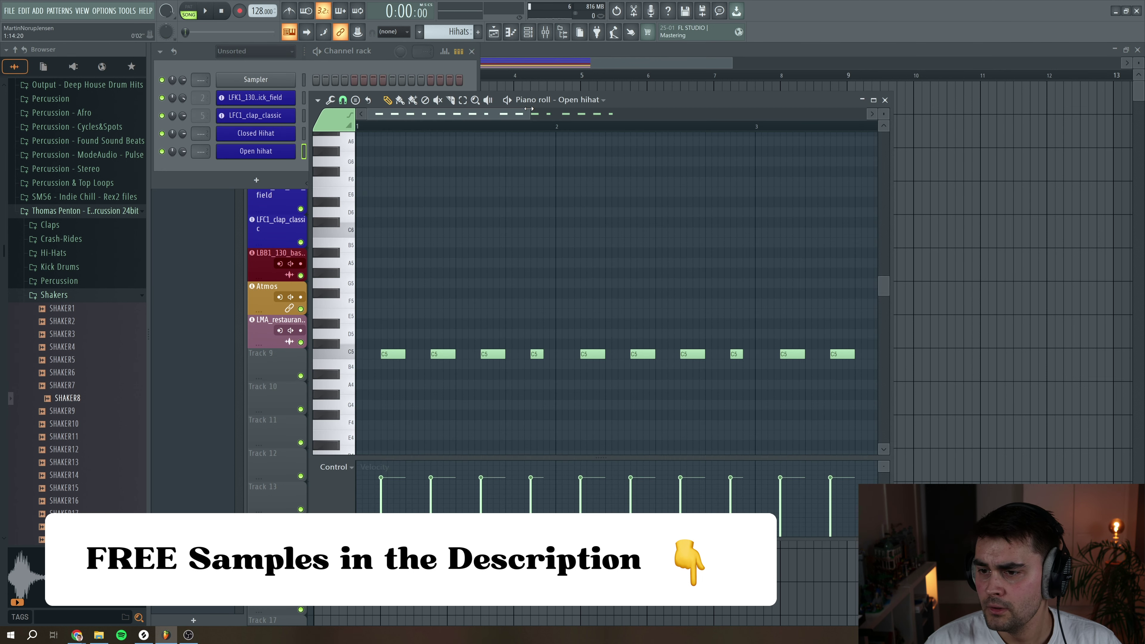
{"action": "left_click_drag", "start_coordinate": [529, 109], "coordinate": [663, 113]}
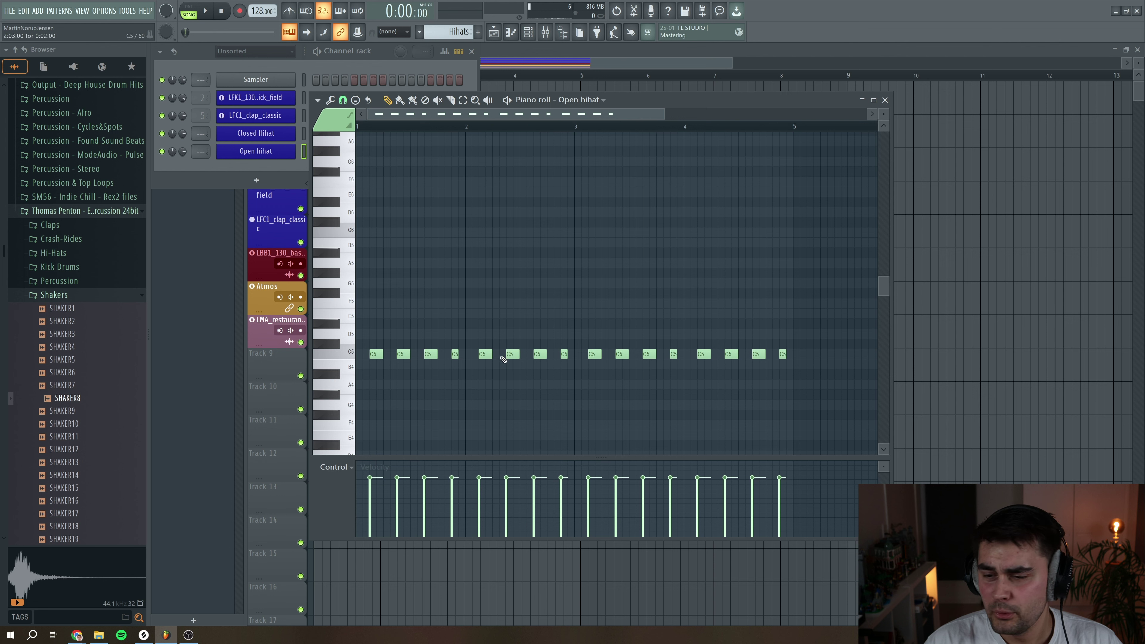
{"action": "key", "text": "space"}
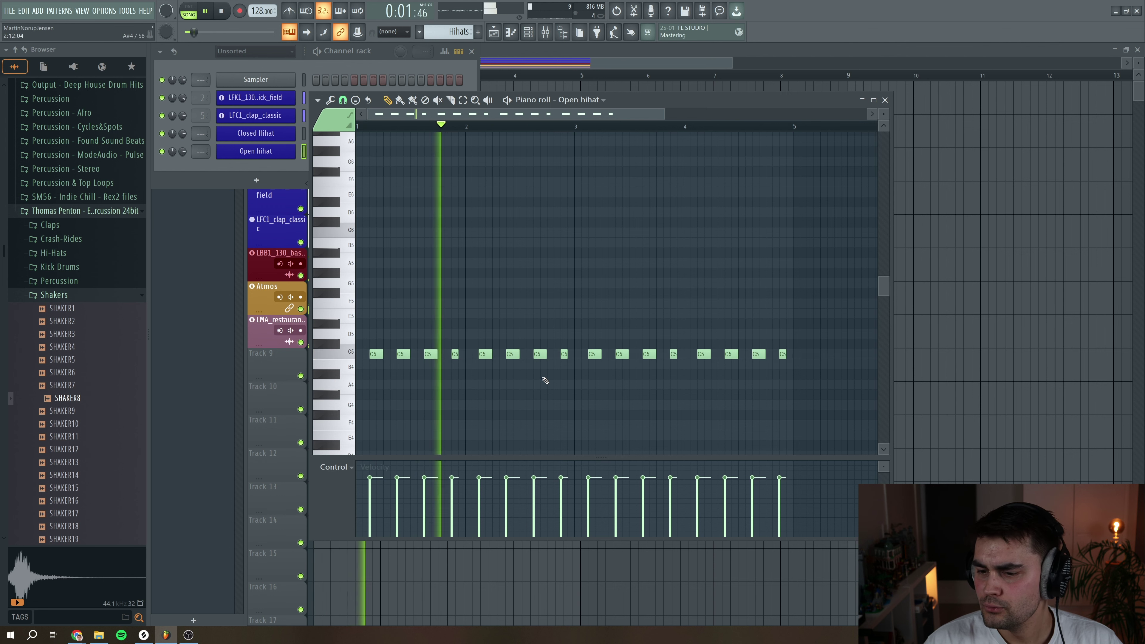
{"action": "key", "text": "space"}
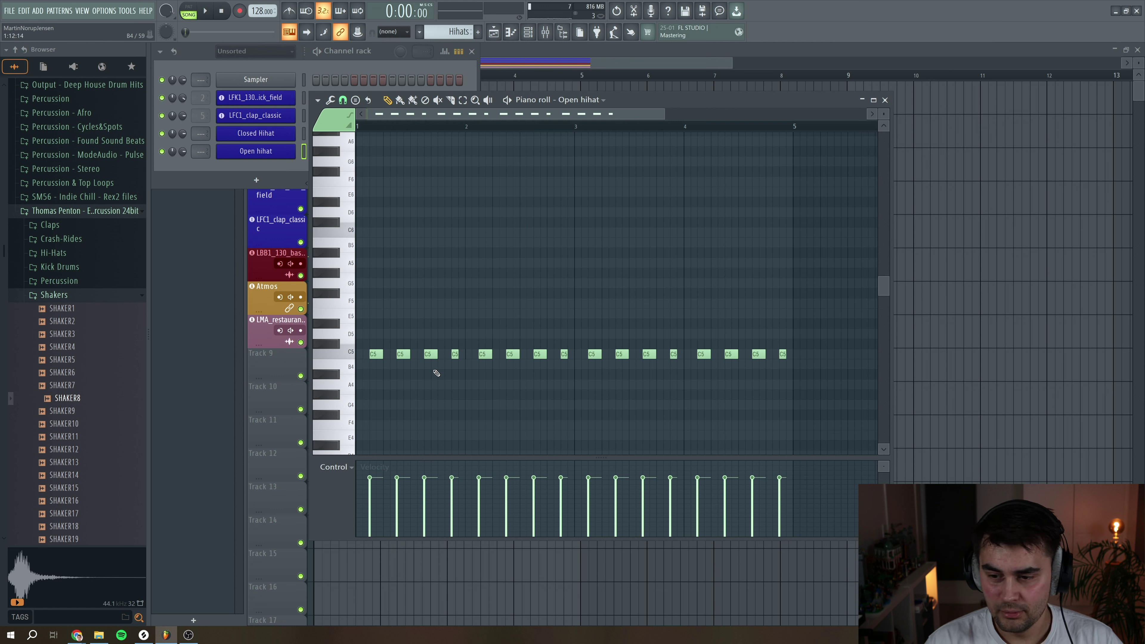
- Select the 2nd, 9th and 15th C5 notes
{"action": "left_click_drag", "start_coordinate": [415, 393], "coordinate": [395, 331]}
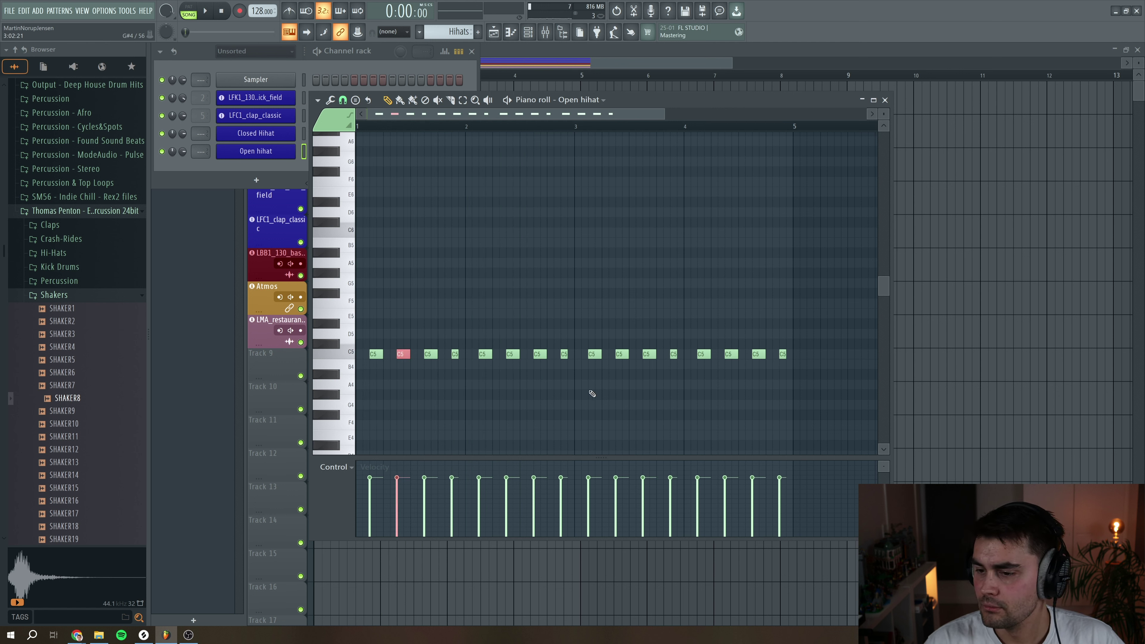
{"action": "left_click_drag", "start_coordinate": [599, 379], "coordinate": [589, 320]}
{"action": "left_click_drag", "start_coordinate": [761, 384], "coordinate": [761, 333]}
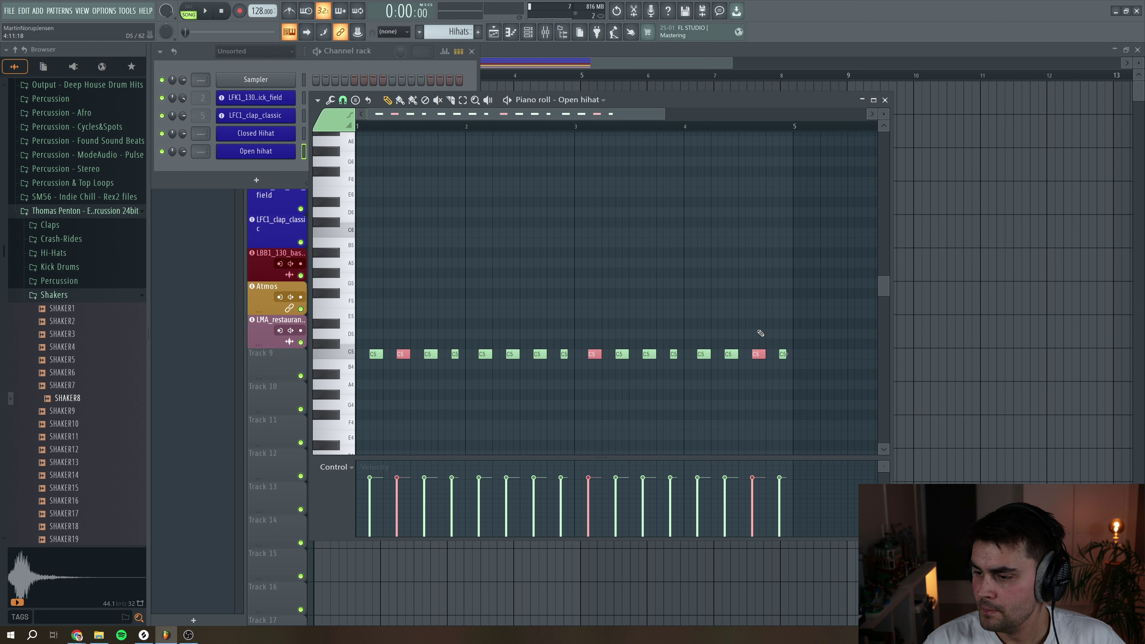
- Set the piano roll snap to (none) and play the pattern to hear the shifted notes
{"action": "left_click", "coordinate": [343, 100]}
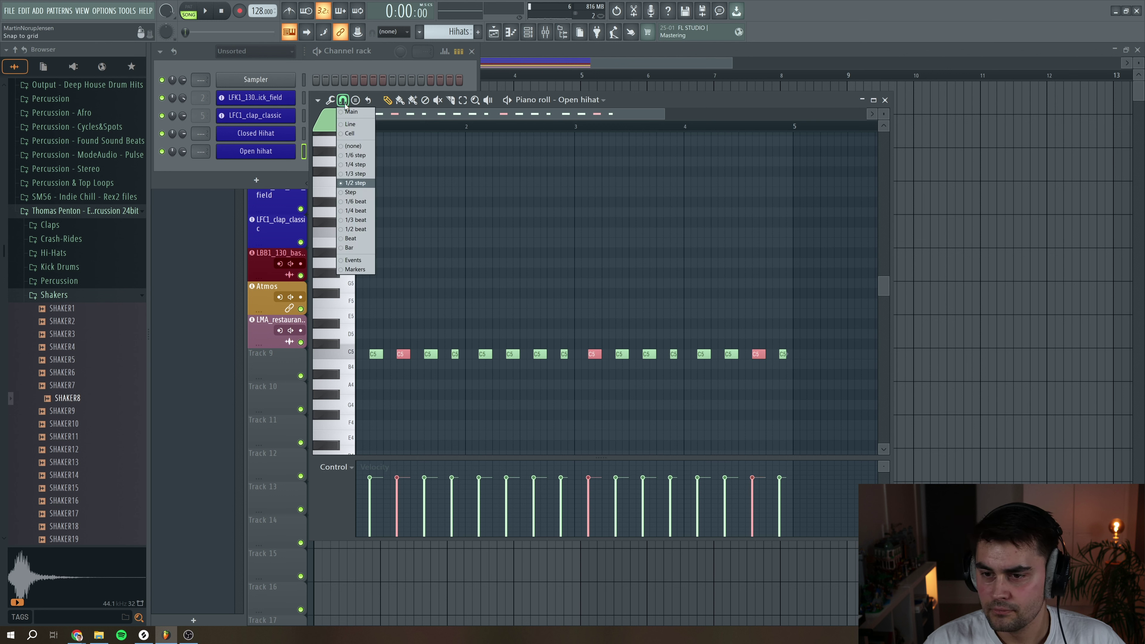
{"action": "left_click", "coordinate": [356, 141]}
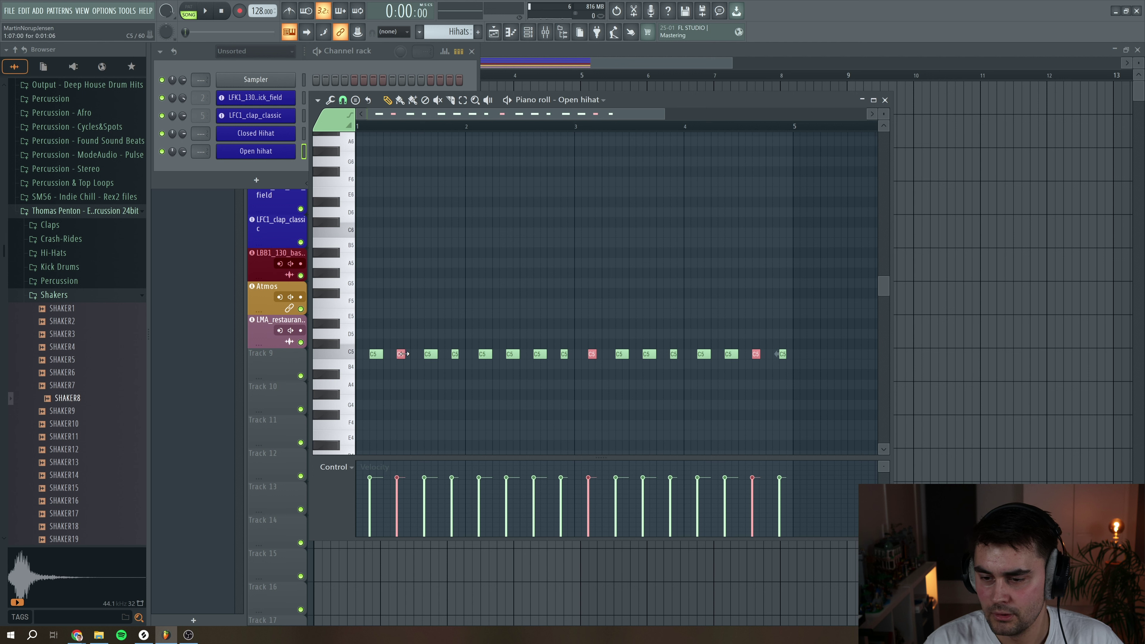
{"action": "key", "text": "space"}
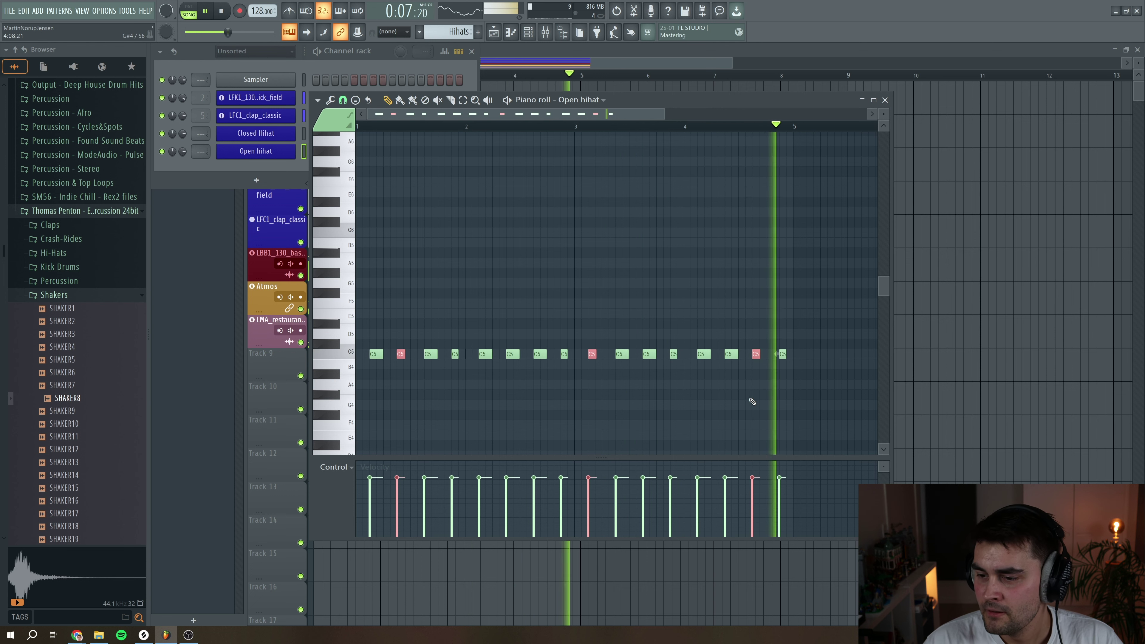
{"action": "key", "text": "space"}
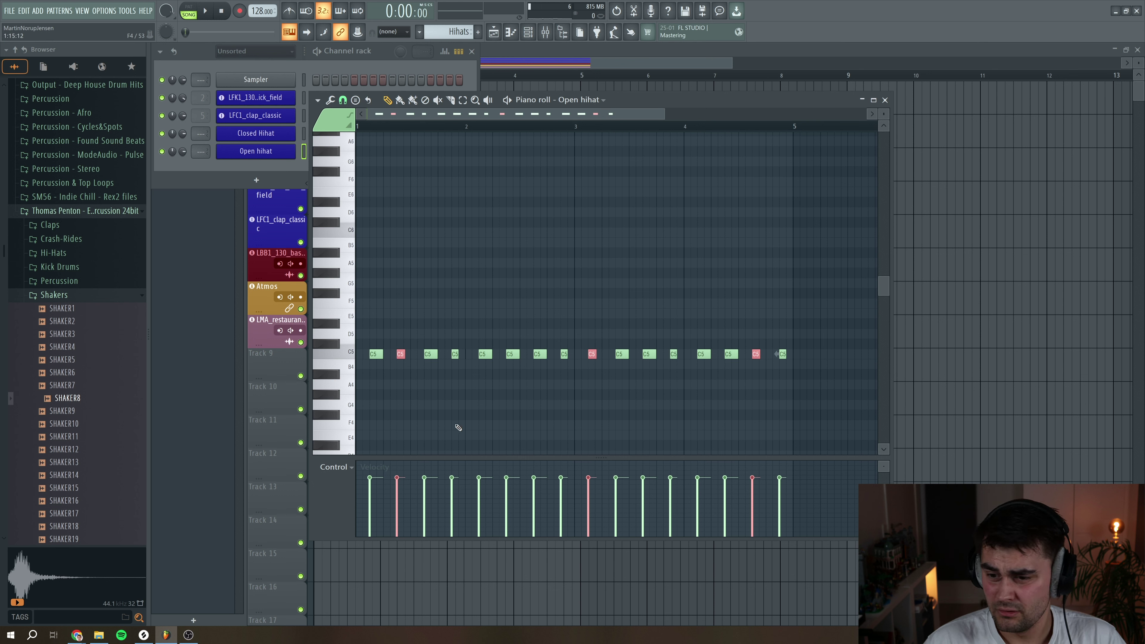
- Deselect the notes and play the pattern to hear the varied velocities
{"action": "left_click", "coordinate": [436, 422]}
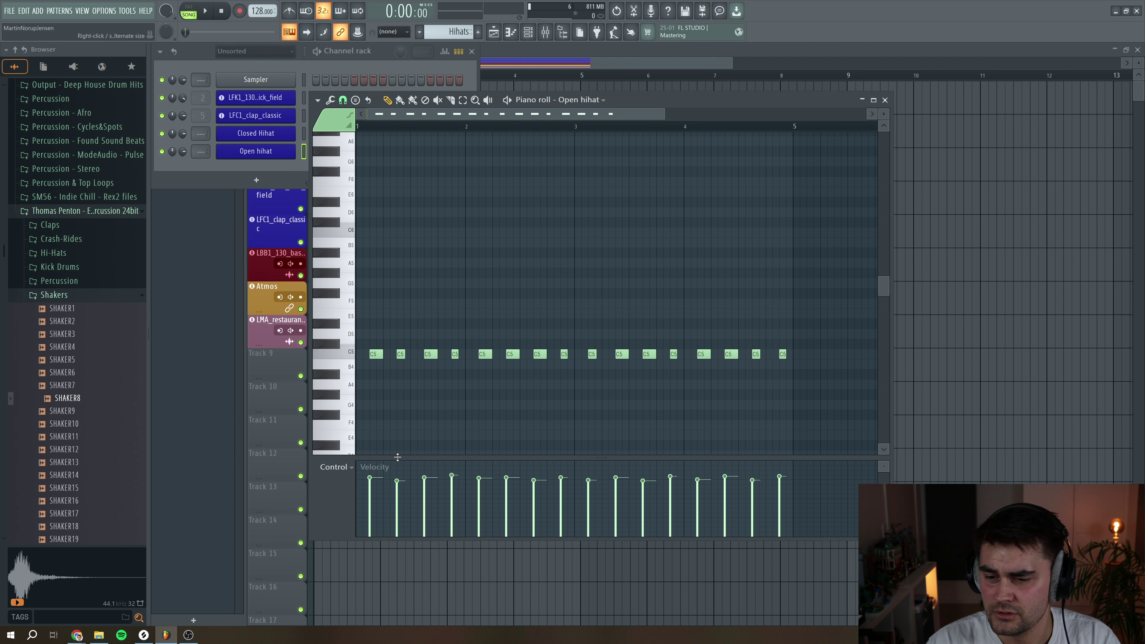
{"action": "key", "text": "space"}
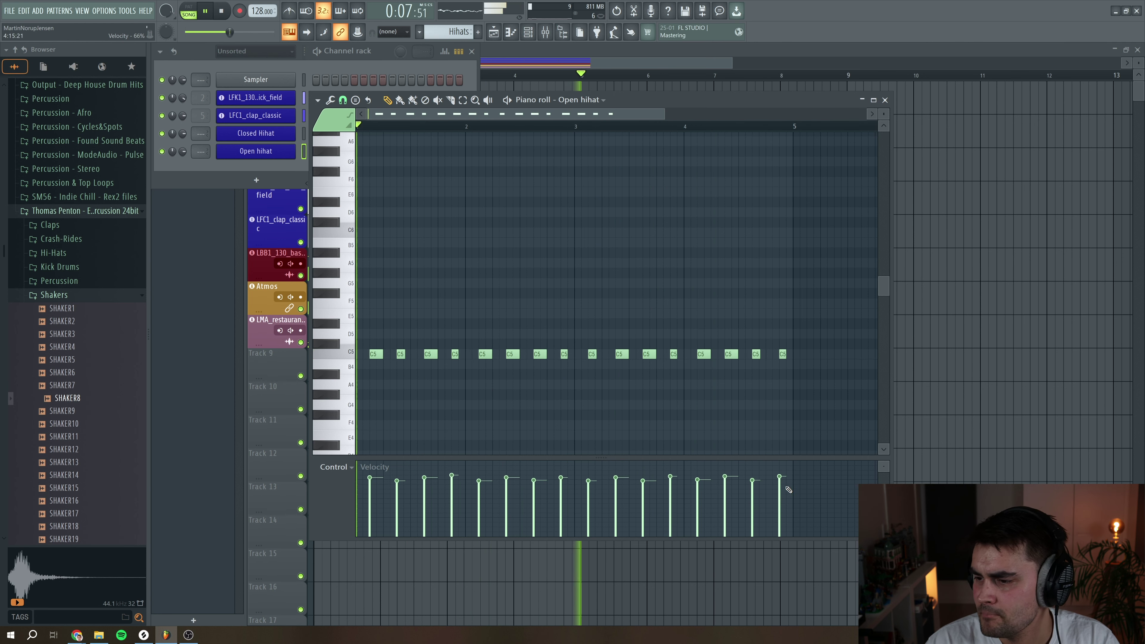
{"action": "key", "text": "space"}
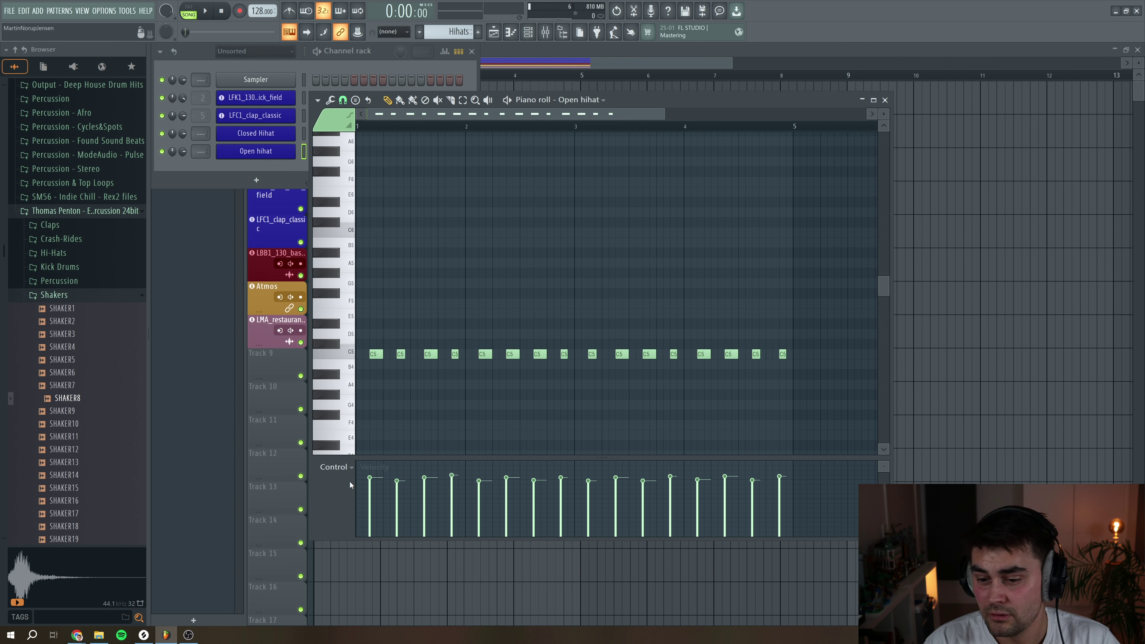
- Show the Note pan lane and offset the first seven notes' pan alternately left and right
{"action": "left_click", "coordinate": [334, 467]}
{"action": "left_click", "coordinate": [340, 485]}
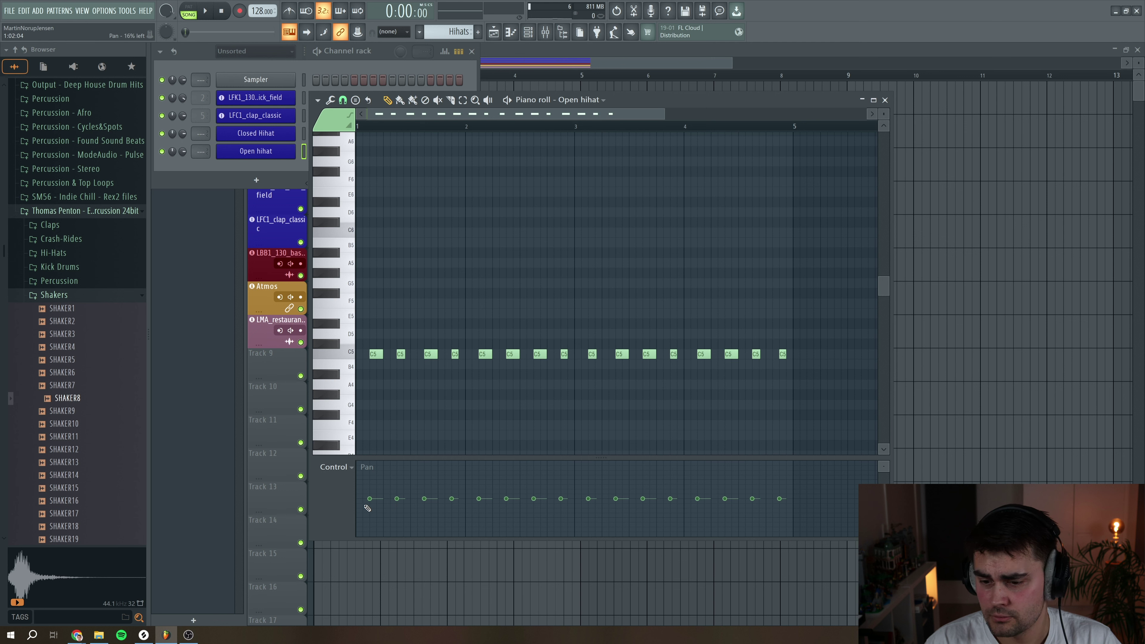
{"action": "left_click", "coordinate": [370, 495]}
{"action": "left_click", "coordinate": [397, 496]}
{"action": "left_click", "coordinate": [424, 503]}
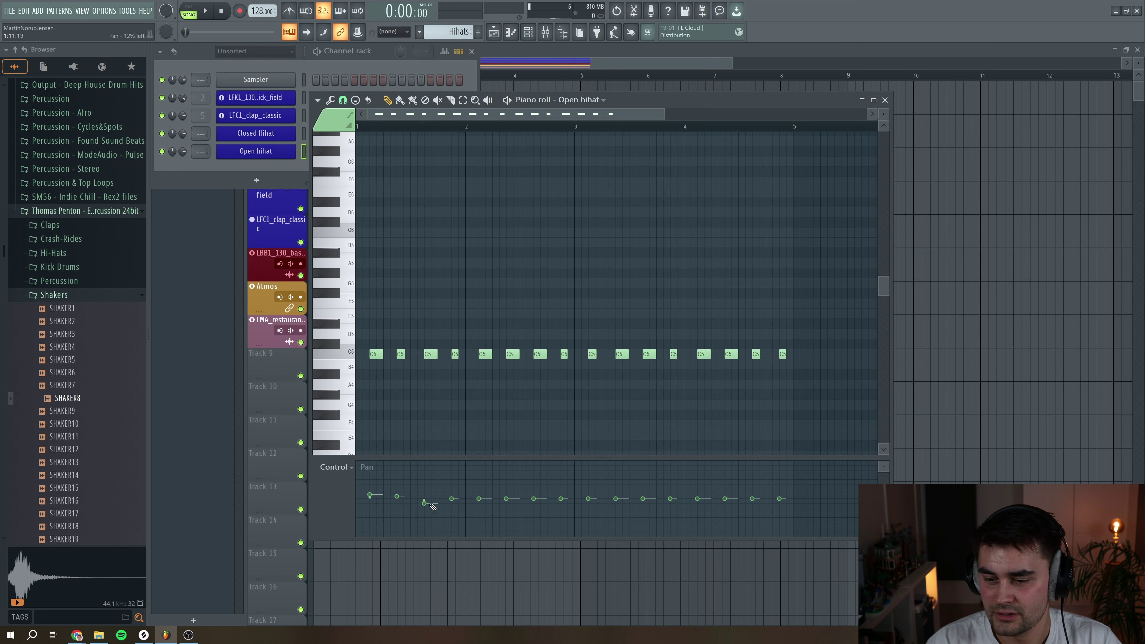
{"action": "left_click", "coordinate": [452, 494]}
{"action": "left_click", "coordinate": [479, 503]}
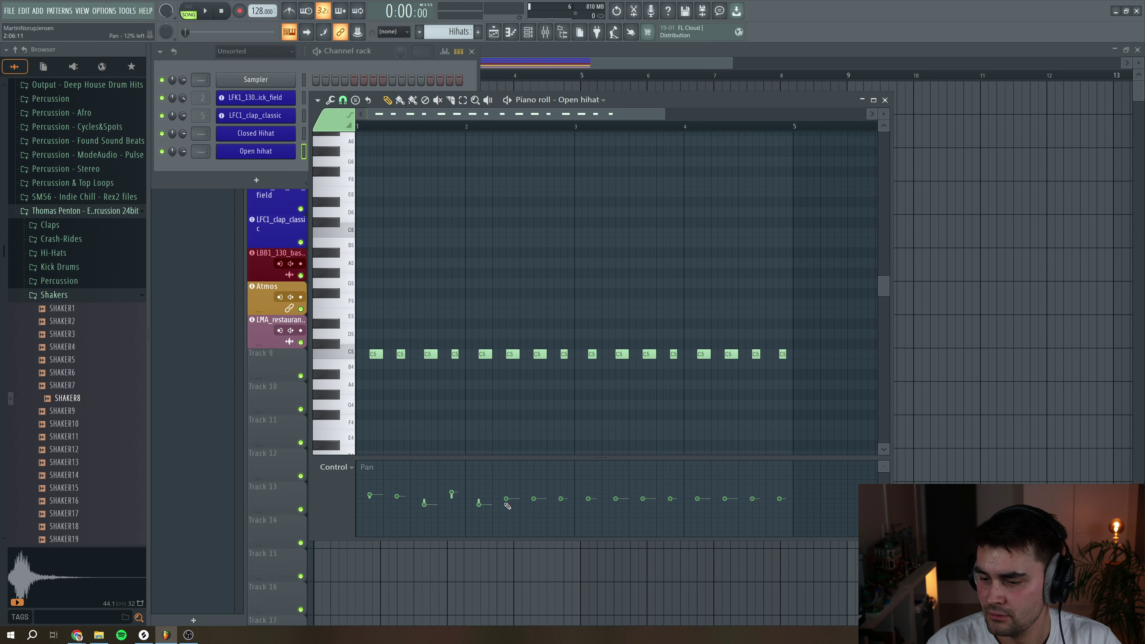
{"action": "left_click", "coordinate": [507, 495]}
{"action": "left_click", "coordinate": [533, 501]}
- Pan the remaining notes alternately off centre and play the pattern to hear the spread
{"action": "left_click", "coordinate": [589, 494]}
{"action": "left_click", "coordinate": [562, 495]}
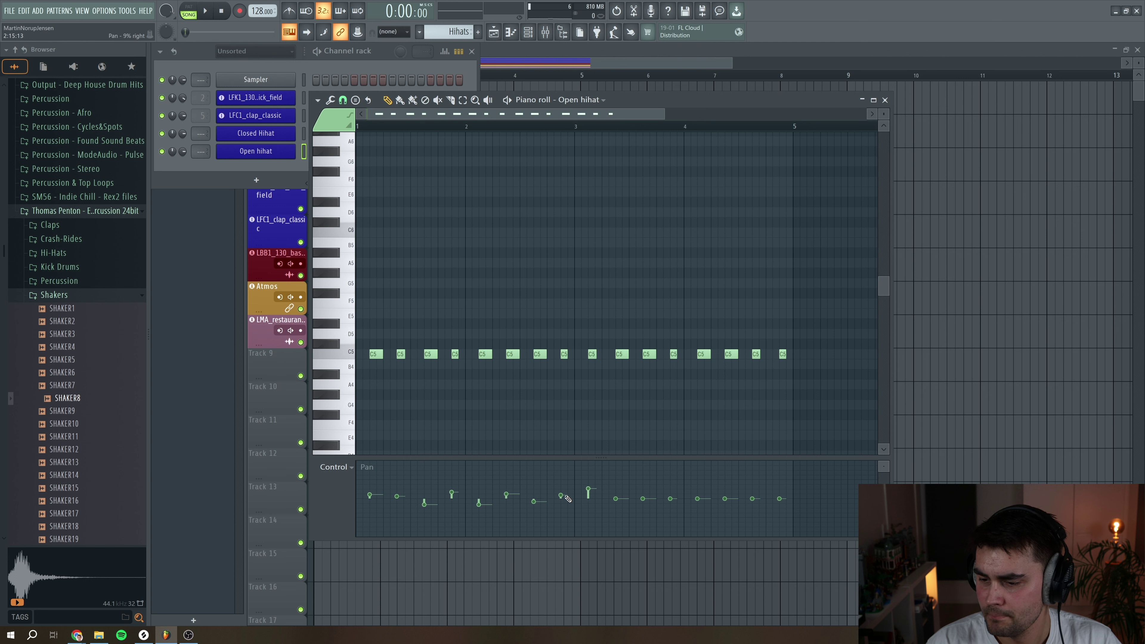
{"action": "left_click", "coordinate": [643, 504]}
{"action": "left_click", "coordinate": [671, 496]}
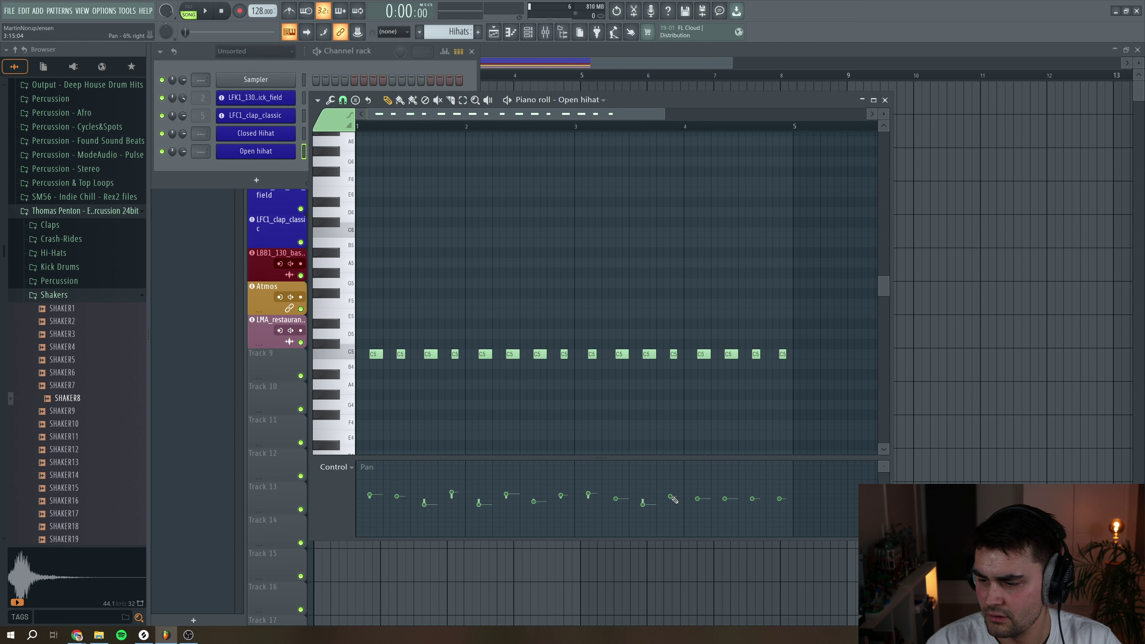
{"action": "left_click", "coordinate": [725, 502]}
{"action": "left_click", "coordinate": [752, 496]}
{"action": "left_click", "coordinate": [779, 503]}
{"action": "left_click", "coordinate": [785, 508]}
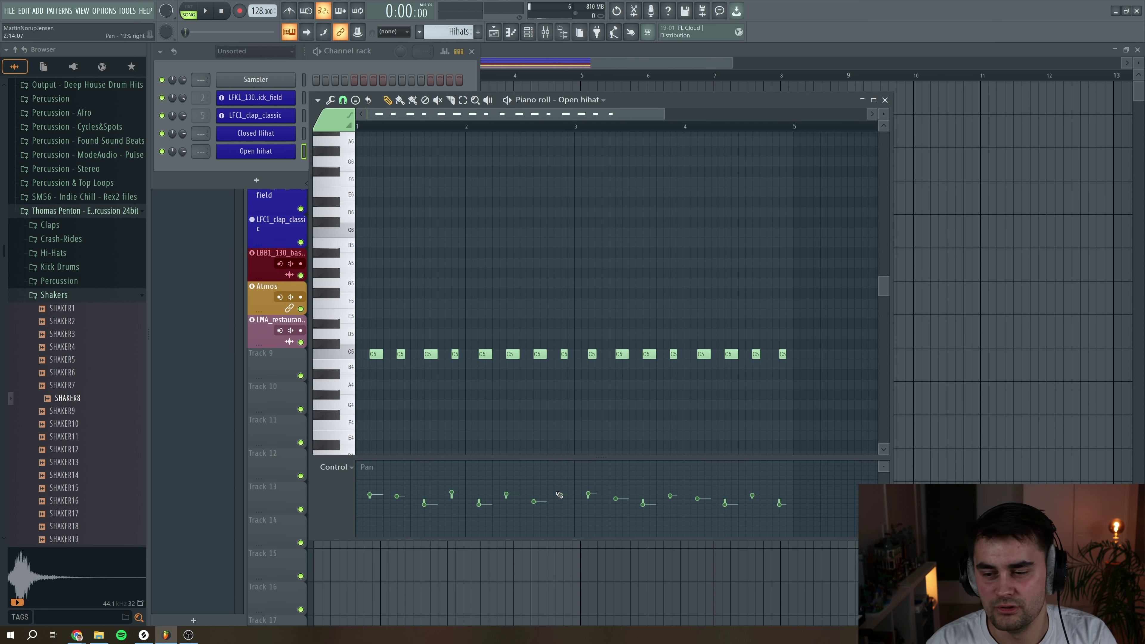
{"action": "key", "text": "space"}
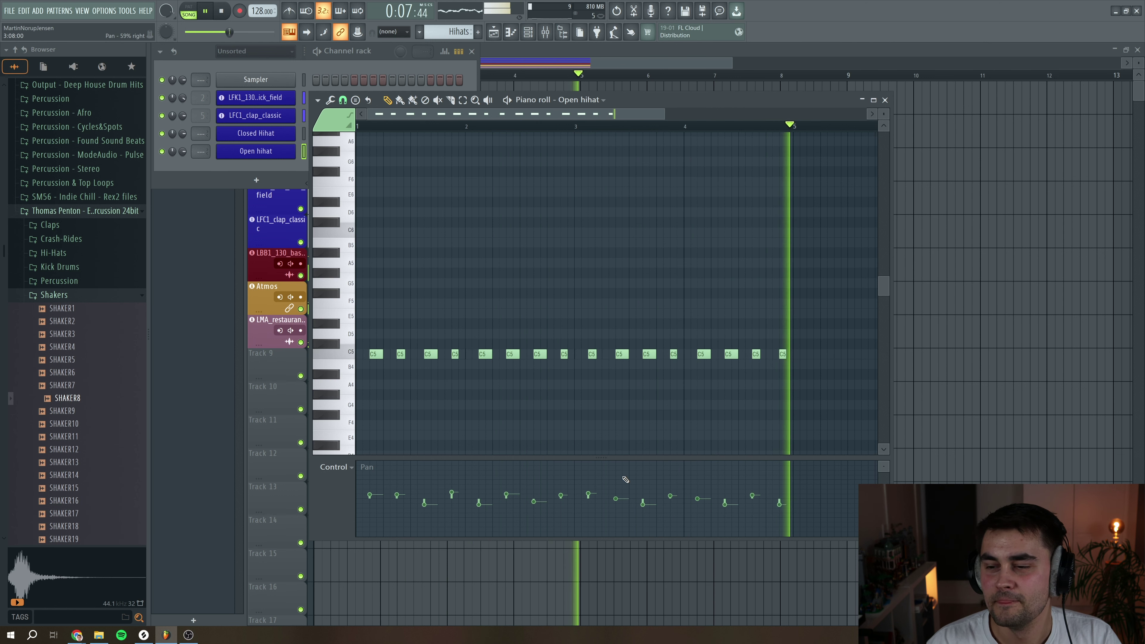
{"action": "key", "text": "space"}
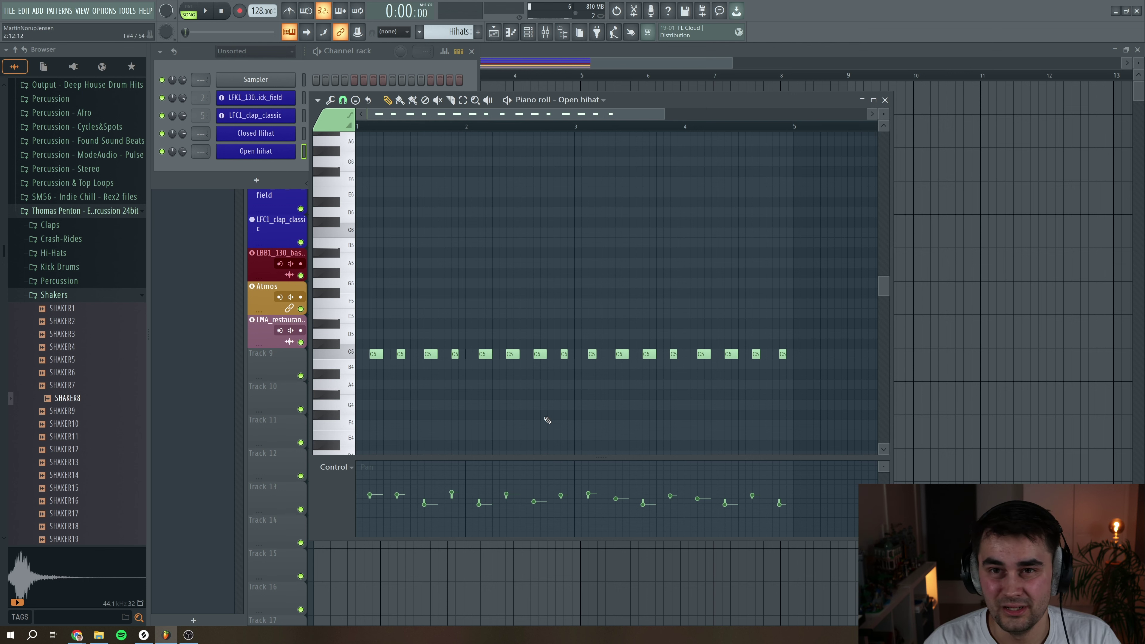
- Switch the event lane to Note fine pitch, lower the third note slightly, and listen
{"action": "left_click", "coordinate": [342, 467]}
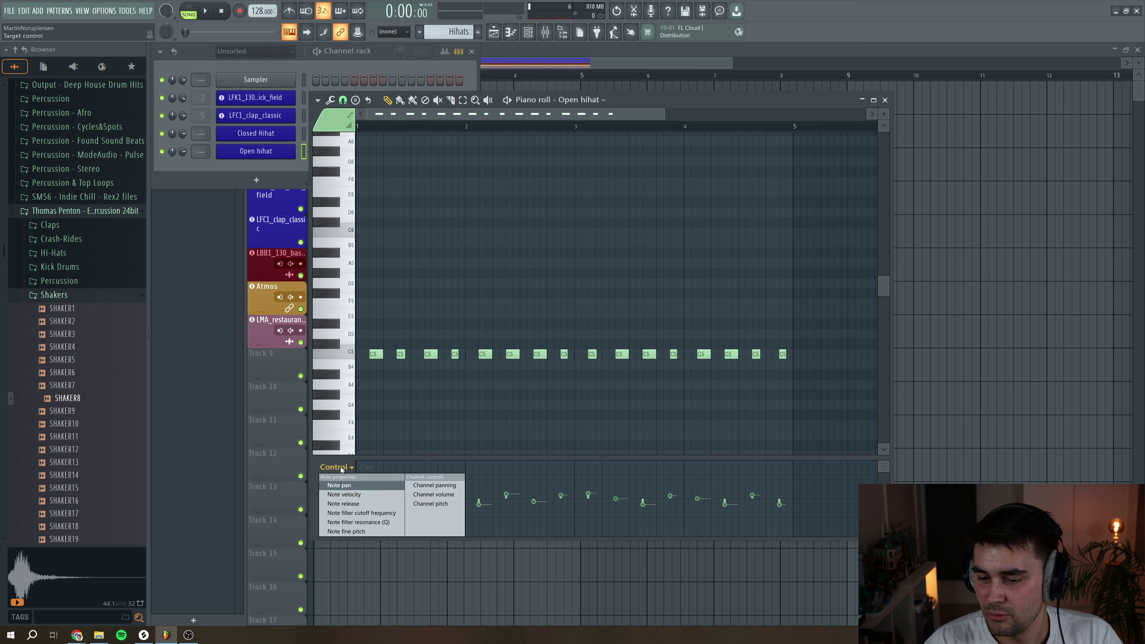
{"action": "left_click", "coordinate": [360, 532]}
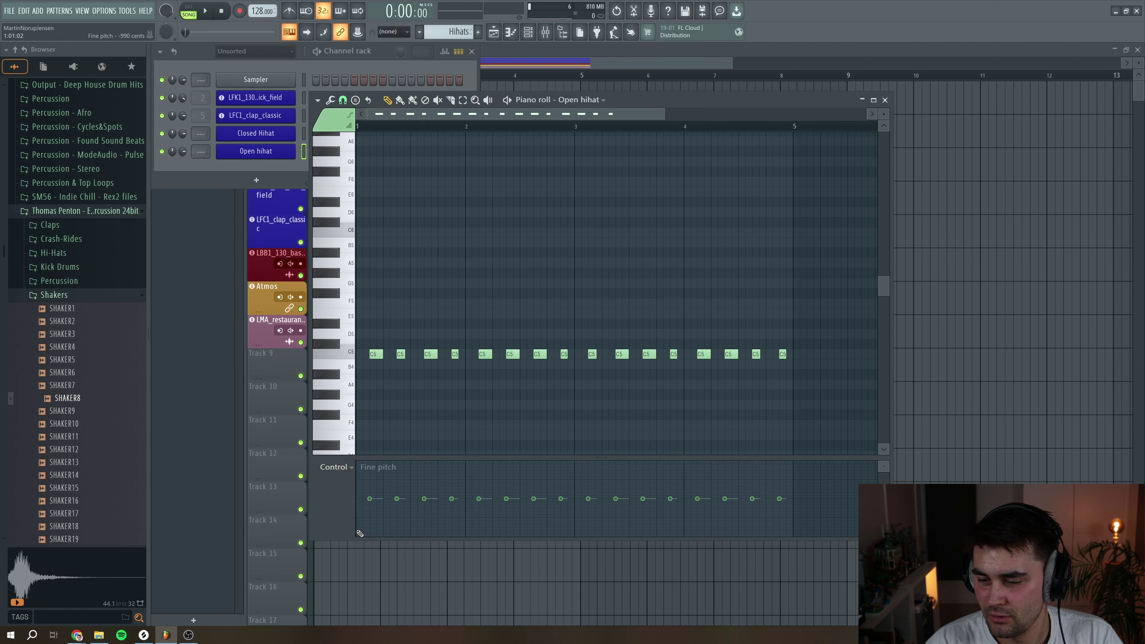
{"action": "left_click", "coordinate": [341, 467]}
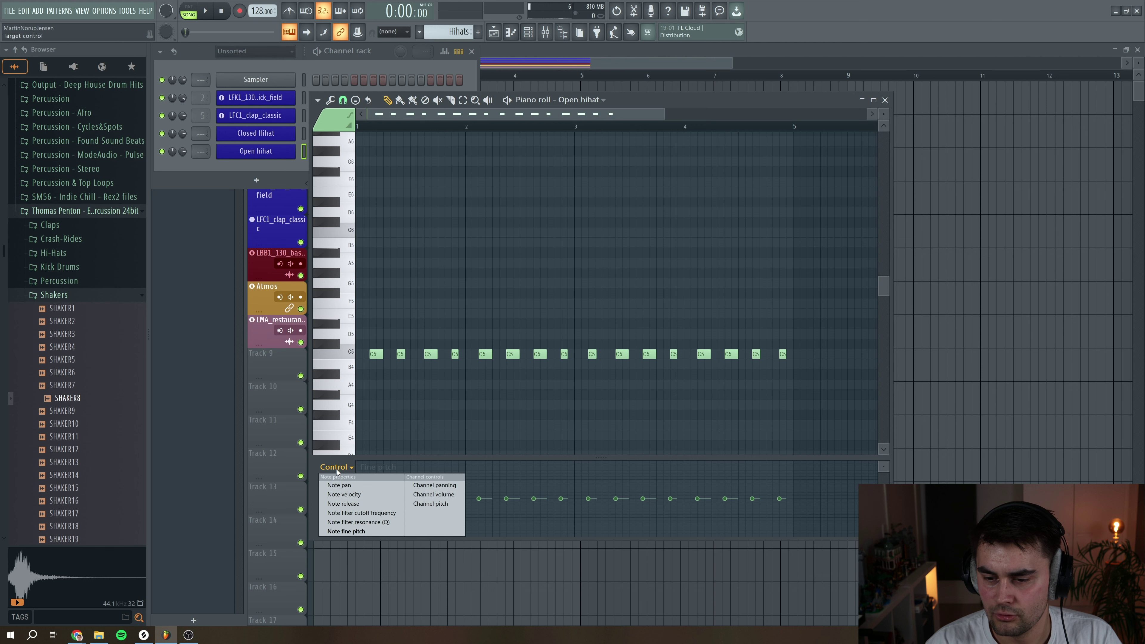
{"action": "left_click", "coordinate": [346, 531]}
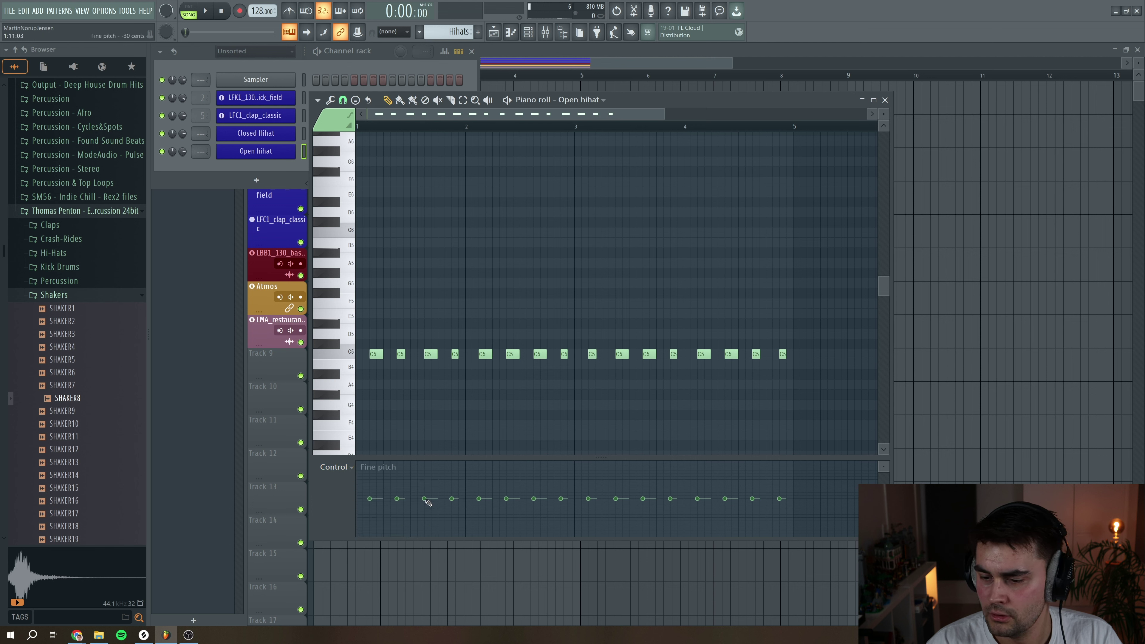
{"action": "left_click_drag", "start_coordinate": [425, 498], "coordinate": [425, 503]}
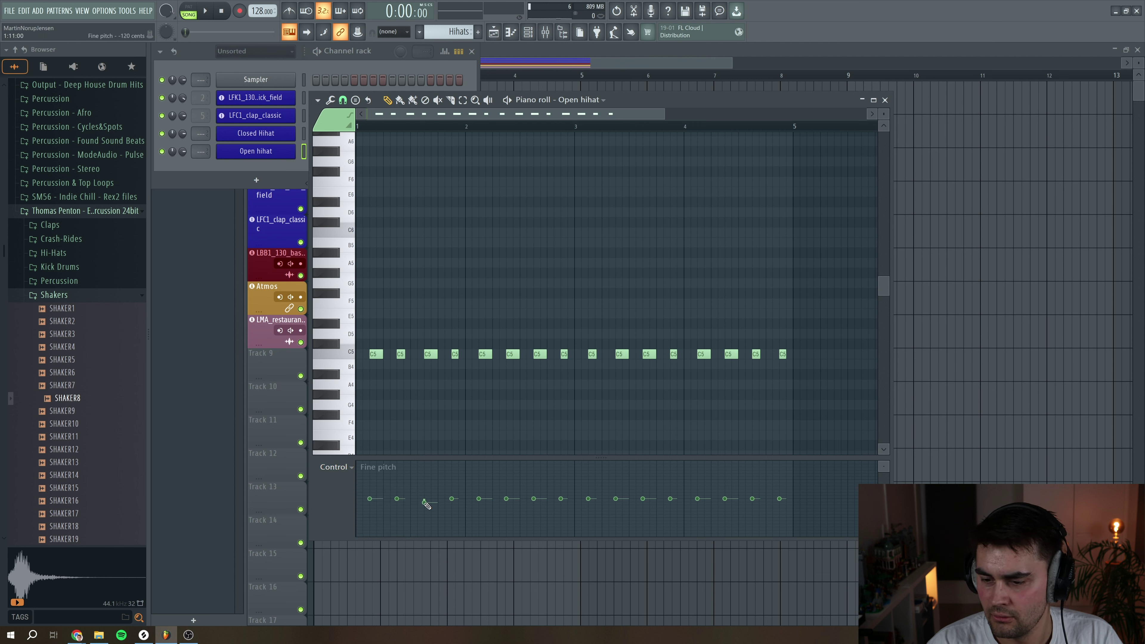
{"action": "key", "text": "space"}
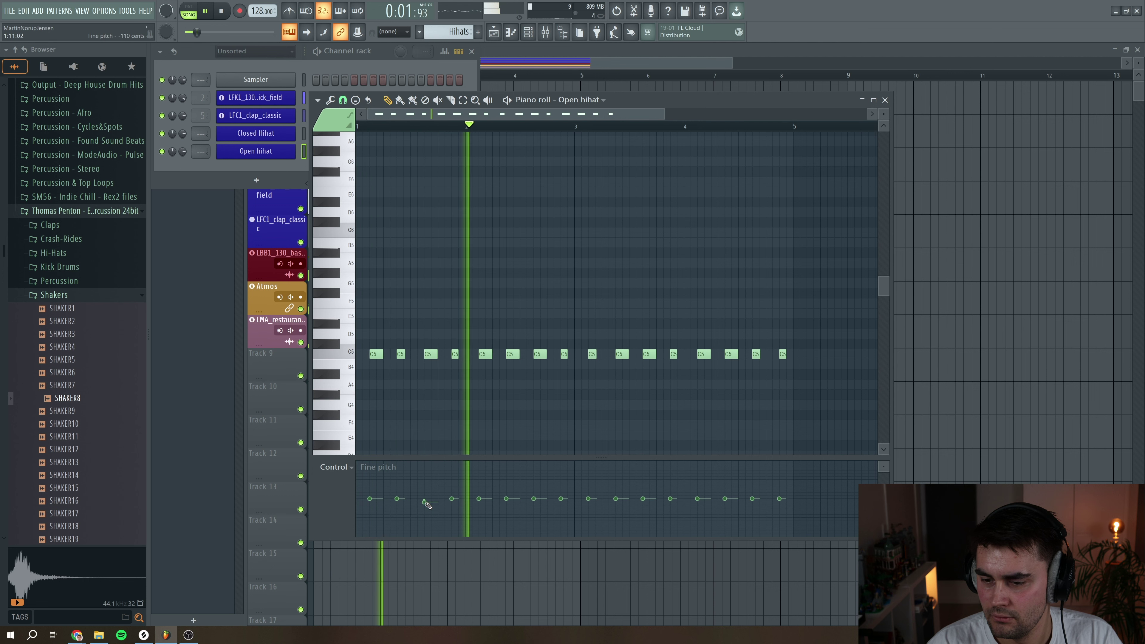
{"action": "key", "text": "space"}
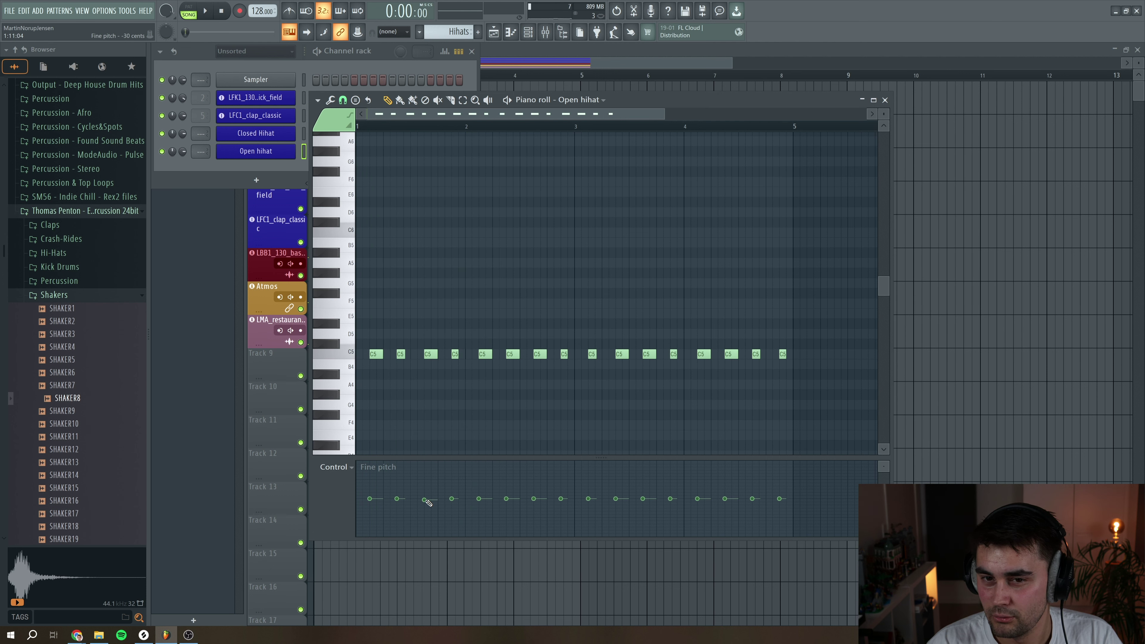
- Fine-tune the third note's pitch, lower the eleventh note's fine pitch, and play it back
{"action": "left_click_drag", "start_coordinate": [428, 502], "coordinate": [430, 503]}
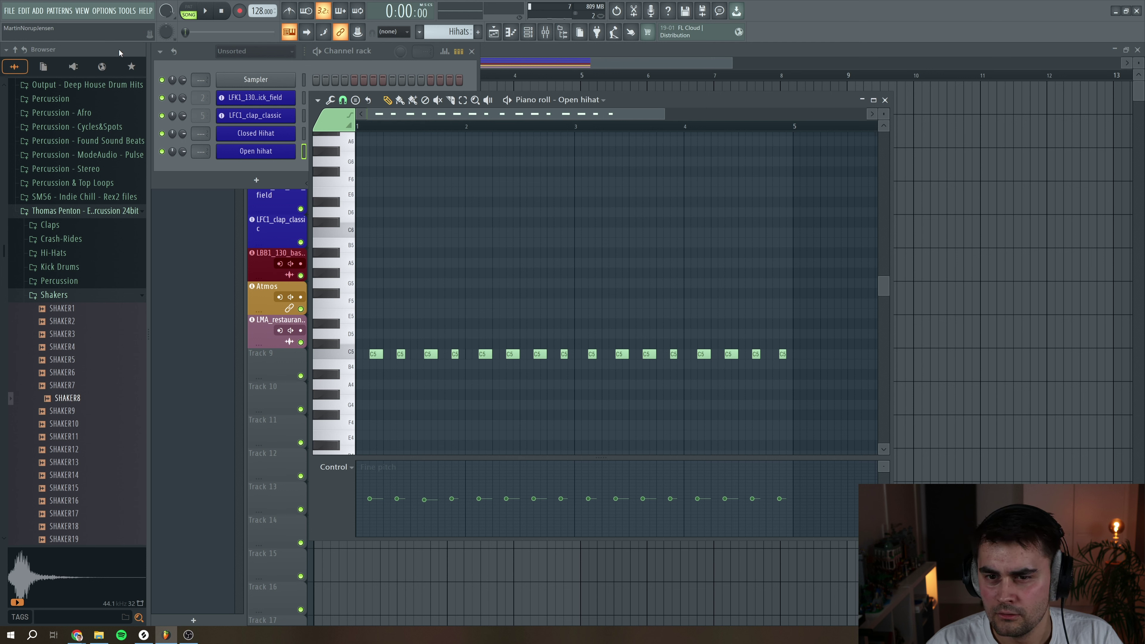
{"action": "left_click_drag", "start_coordinate": [426, 504], "coordinate": [429, 507]}
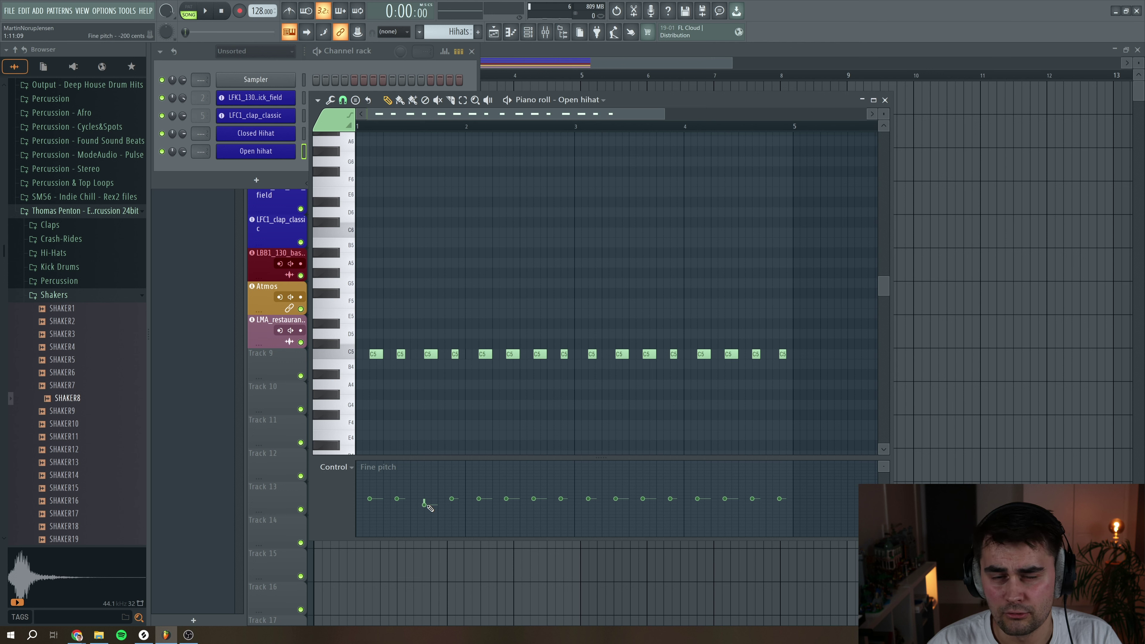
{"action": "left_click_drag", "start_coordinate": [429, 507], "coordinate": [430, 504]}
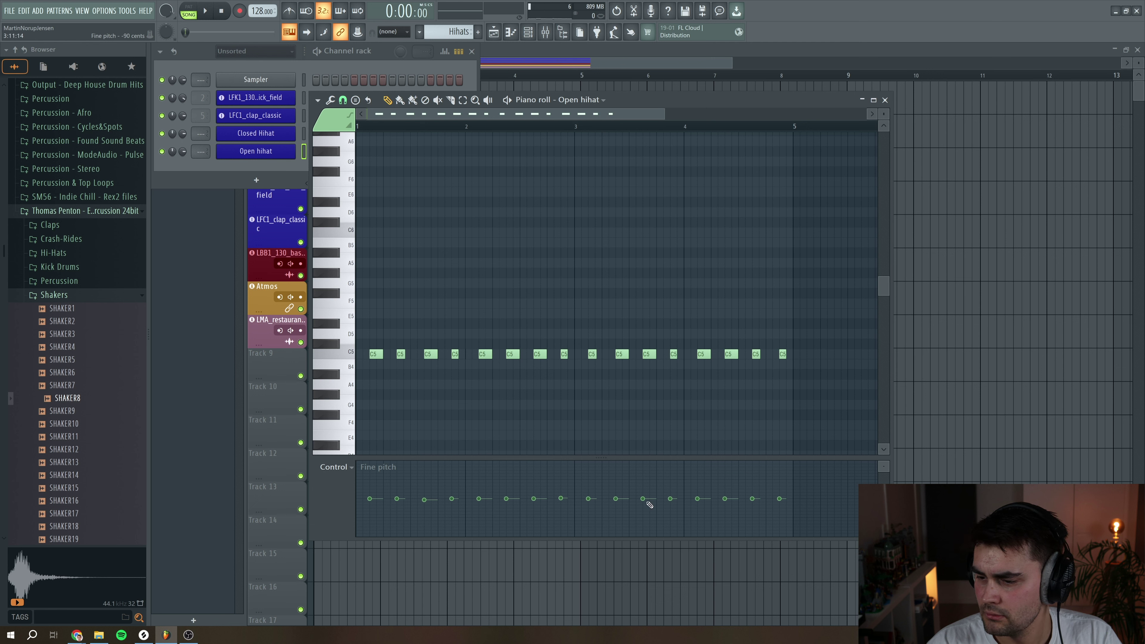
{"action": "left_click_drag", "start_coordinate": [647, 502], "coordinate": [648, 504]}
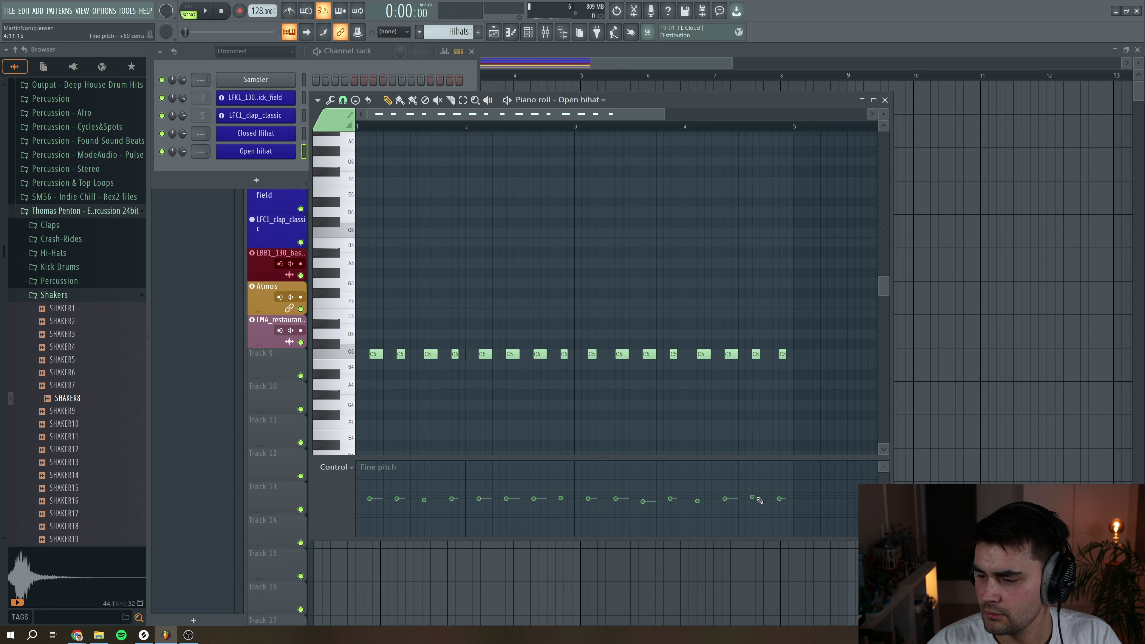
{"action": "key", "text": "space"}
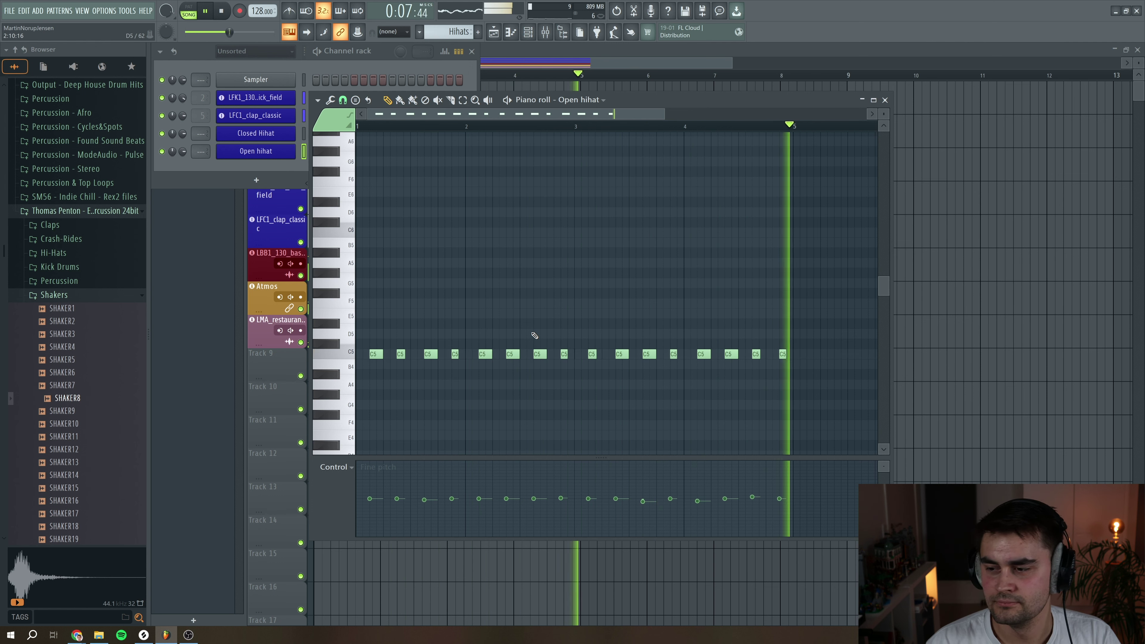
{"action": "key", "text": "space"}
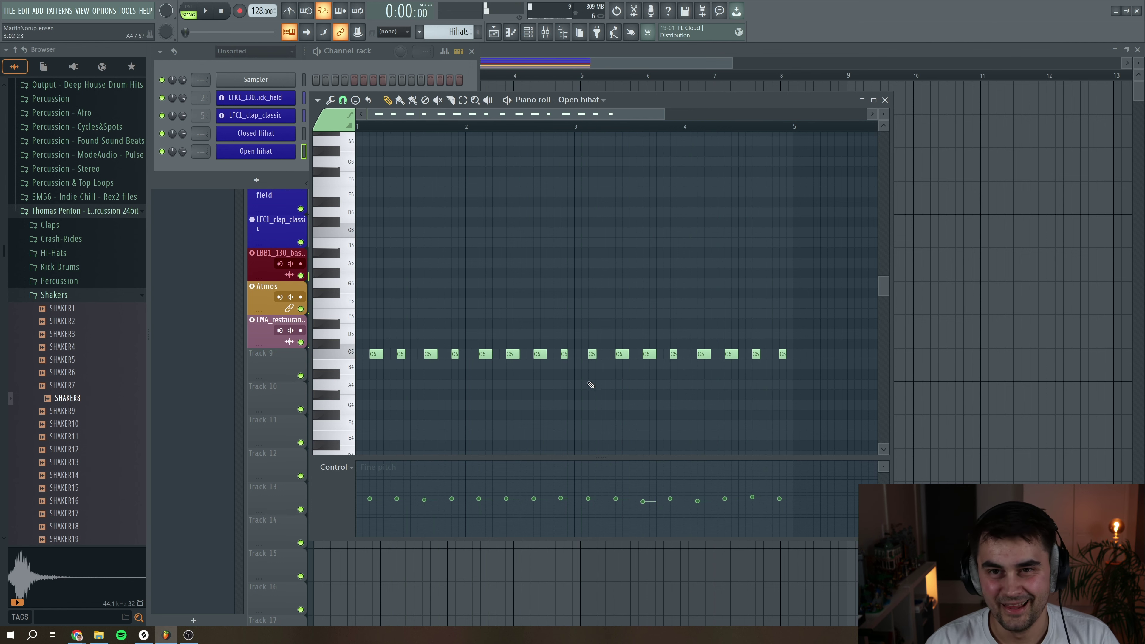
{"action": "left_click", "coordinate": [378, 354]}
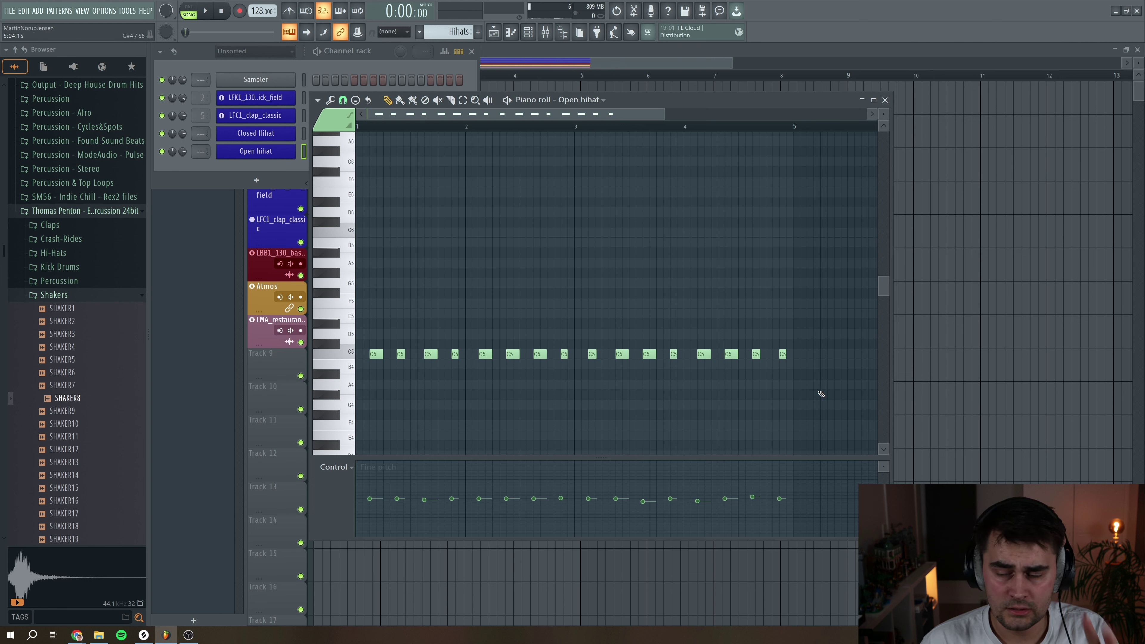
{"action": "left_click_drag", "start_coordinate": [825, 400], "coordinate": [355, 309]}
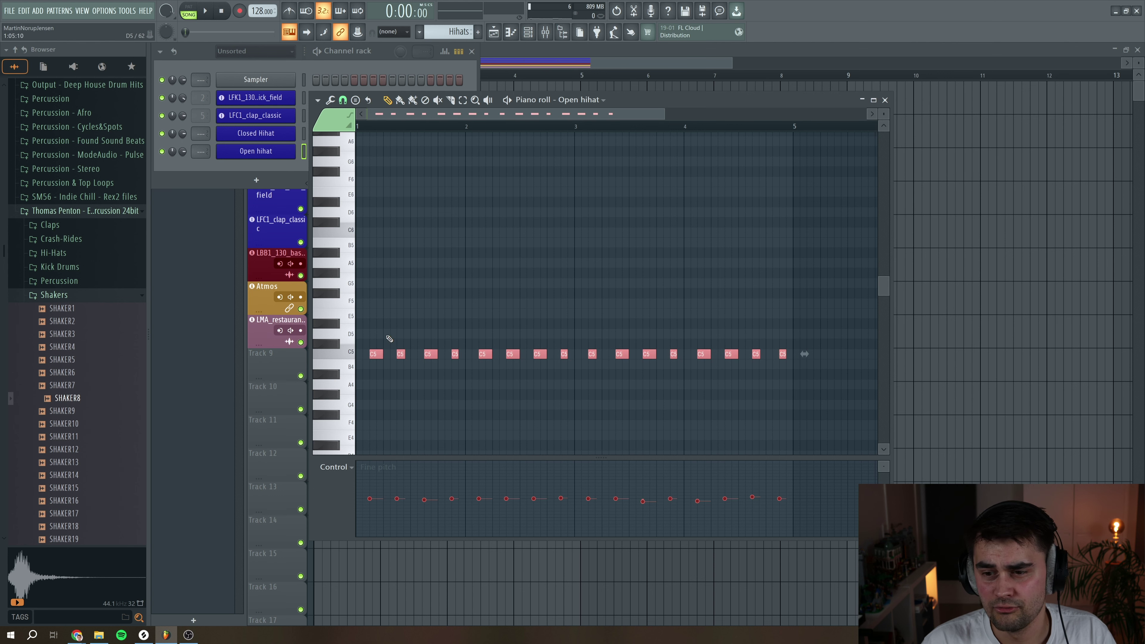
{"action": "left_click", "coordinate": [317, 99]}
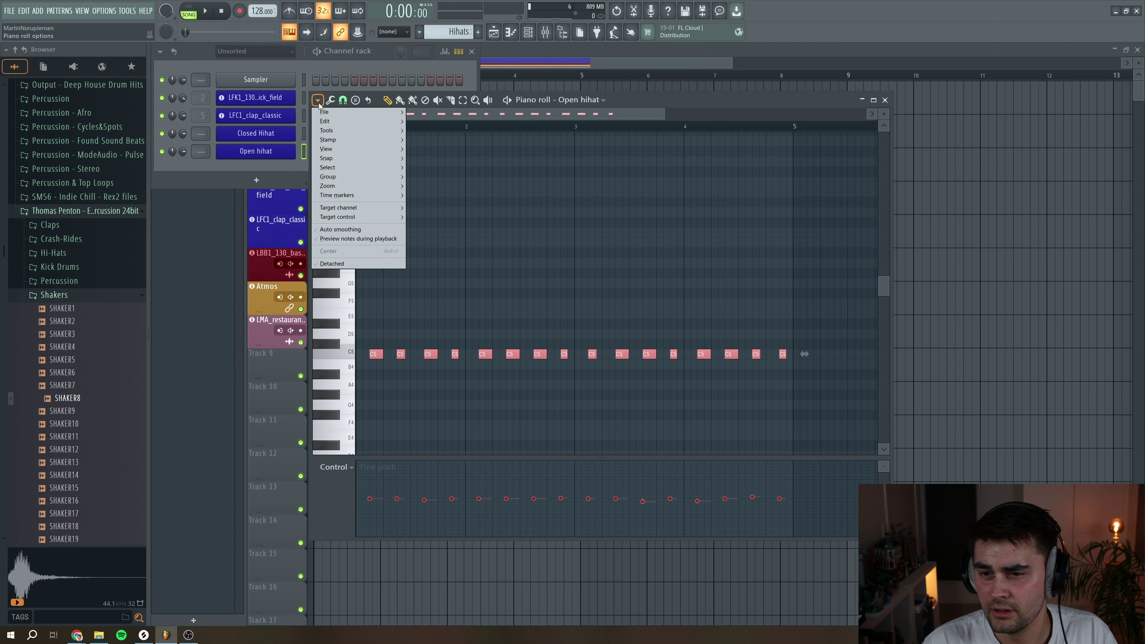
{"action": "left_click", "coordinate": [330, 99]}
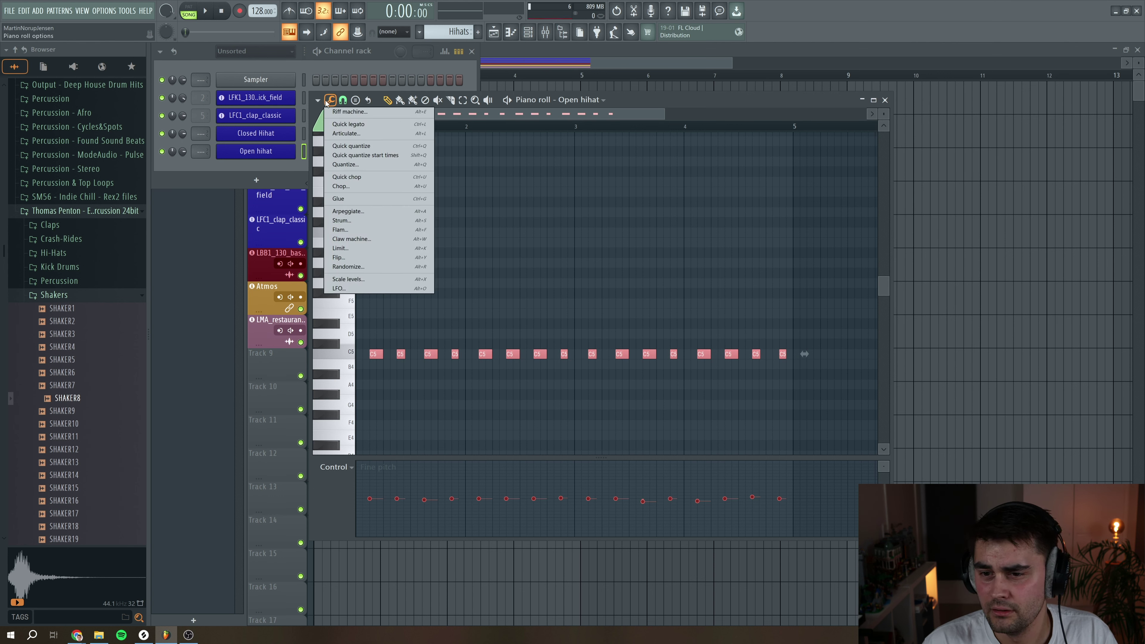
{"action": "left_click", "coordinate": [367, 167]}
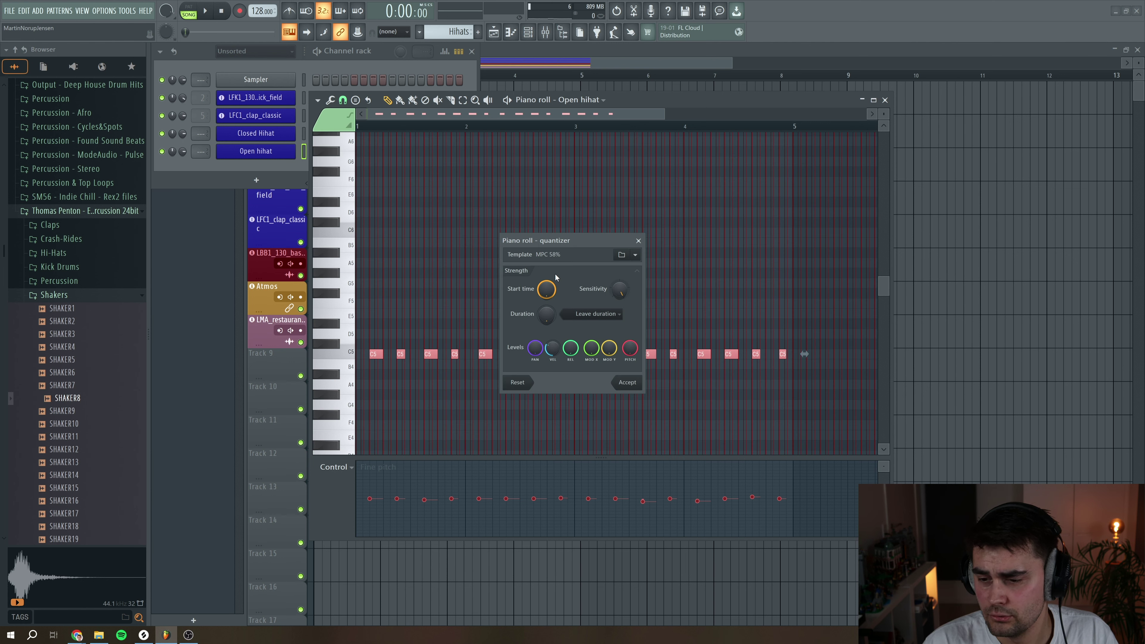
{"action": "left_click", "coordinate": [639, 241]}
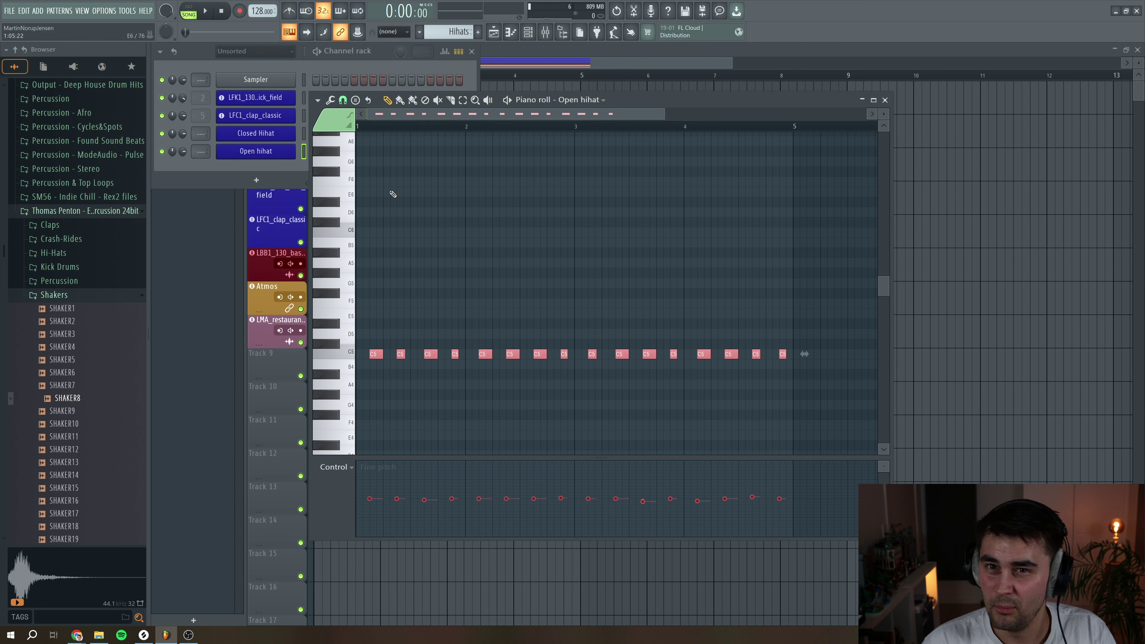
{"action": "left_click", "coordinate": [343, 99]}
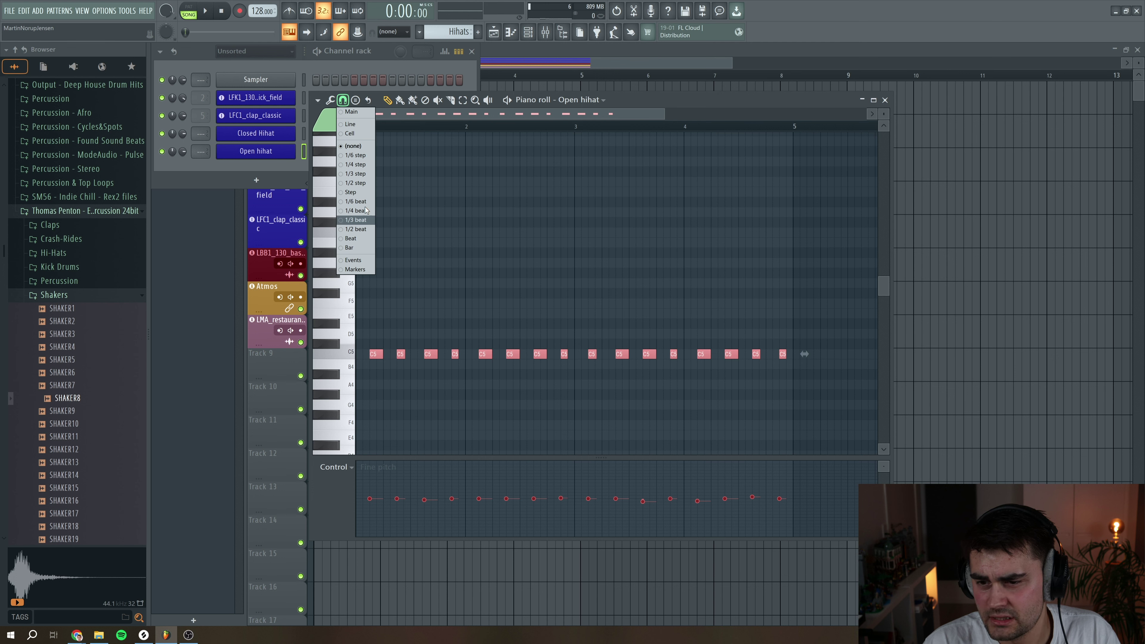
- Select Open hihat notes 2, 5, 9, 11, 14 and 16
{"action": "left_click", "coordinate": [465, 393]}
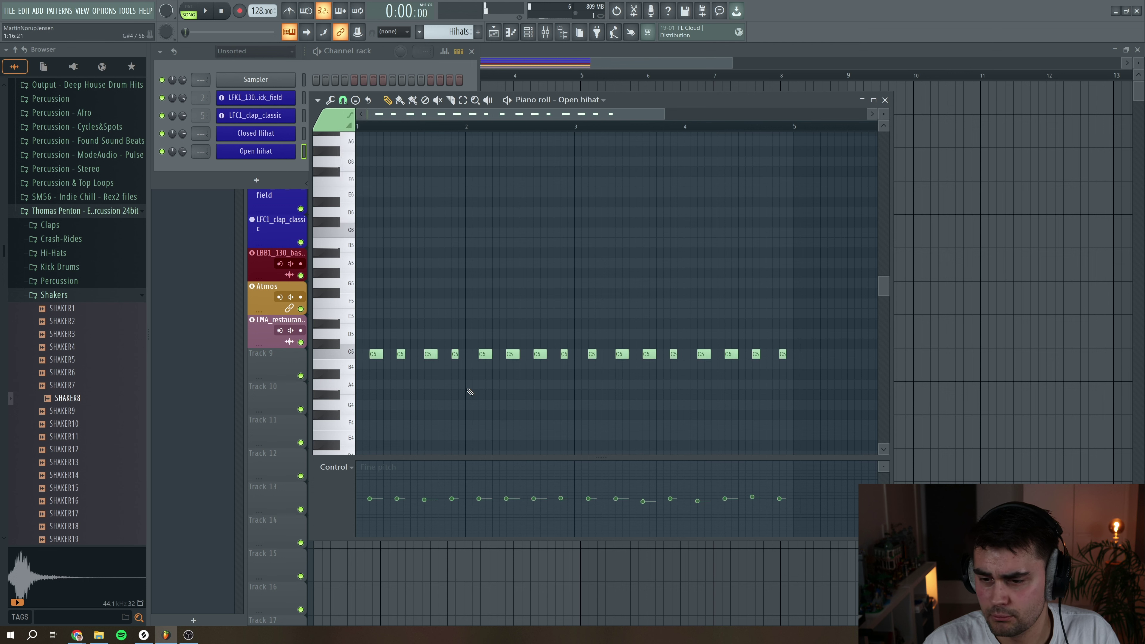
{"action": "left_click", "coordinate": [400, 354]}
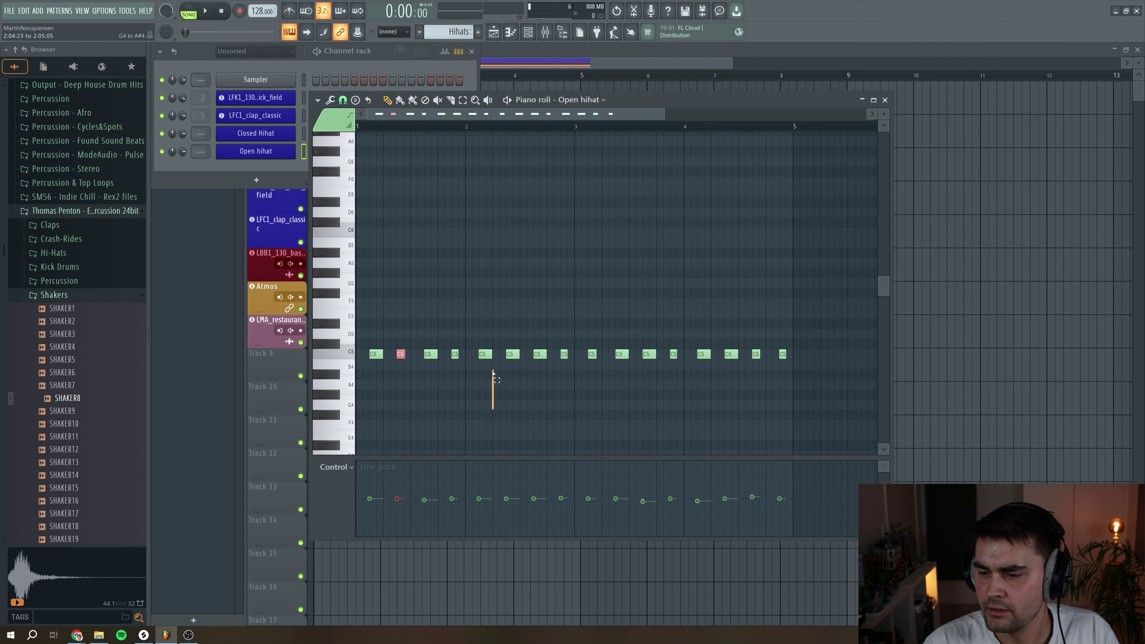
{"action": "left_click", "coordinate": [485, 354], "text": "ctrl"}
{"action": "left_click", "coordinate": [592, 354], "text": "ctrl"}
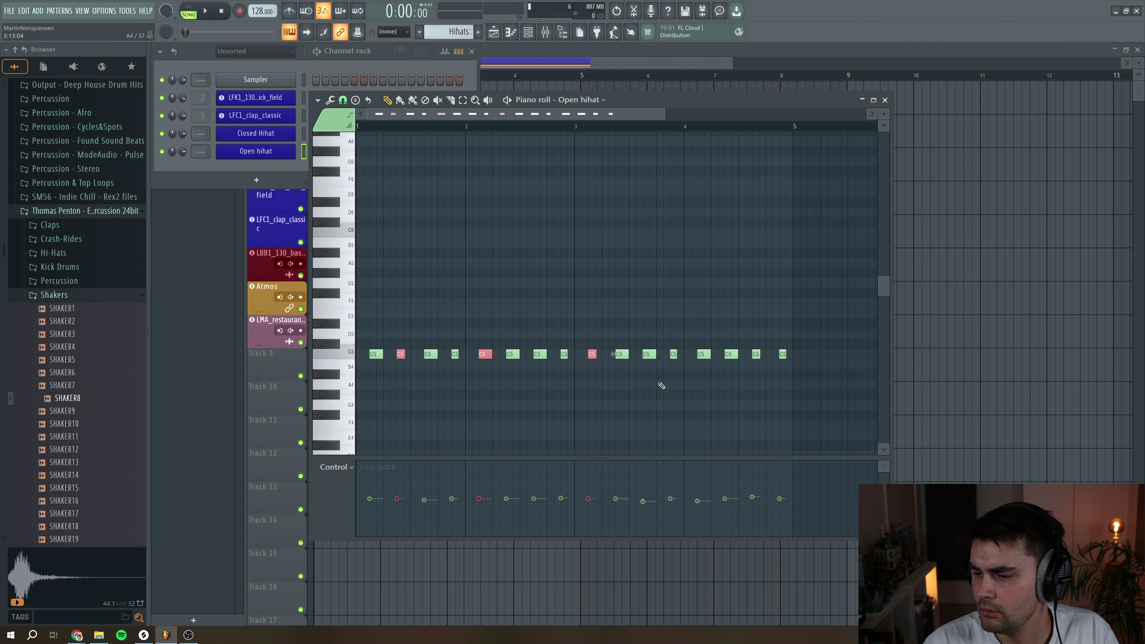
{"action": "left_click", "coordinate": [648, 352], "text": "ctrl"}
{"action": "left_click", "coordinate": [731, 354], "text": "ctrl"}
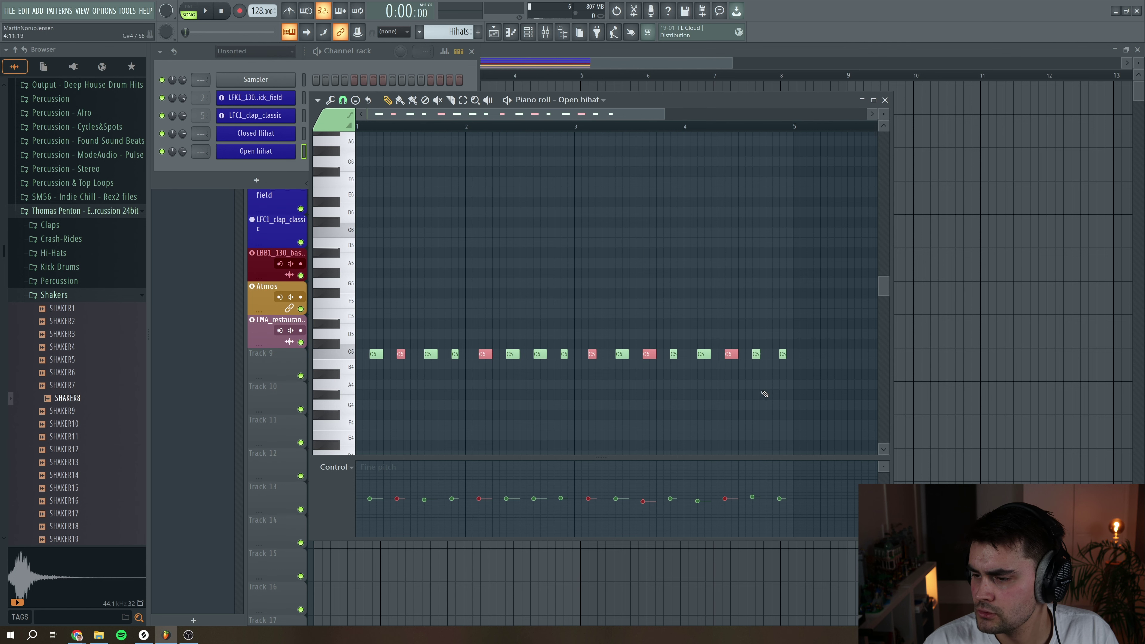
{"action": "left_click", "coordinate": [783, 354], "text": "ctrl"}
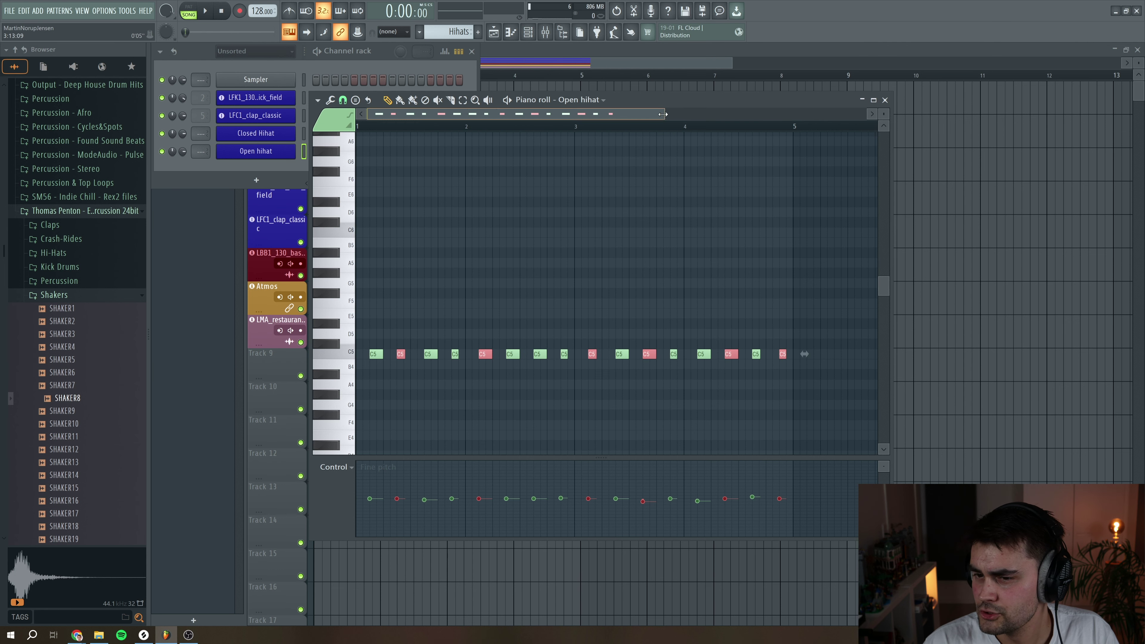
- Zoom in and nudge the selected notes two small increments later with Shift+Right
{"action": "left_click_drag", "start_coordinate": [665, 118], "coordinate": [422, 125]}
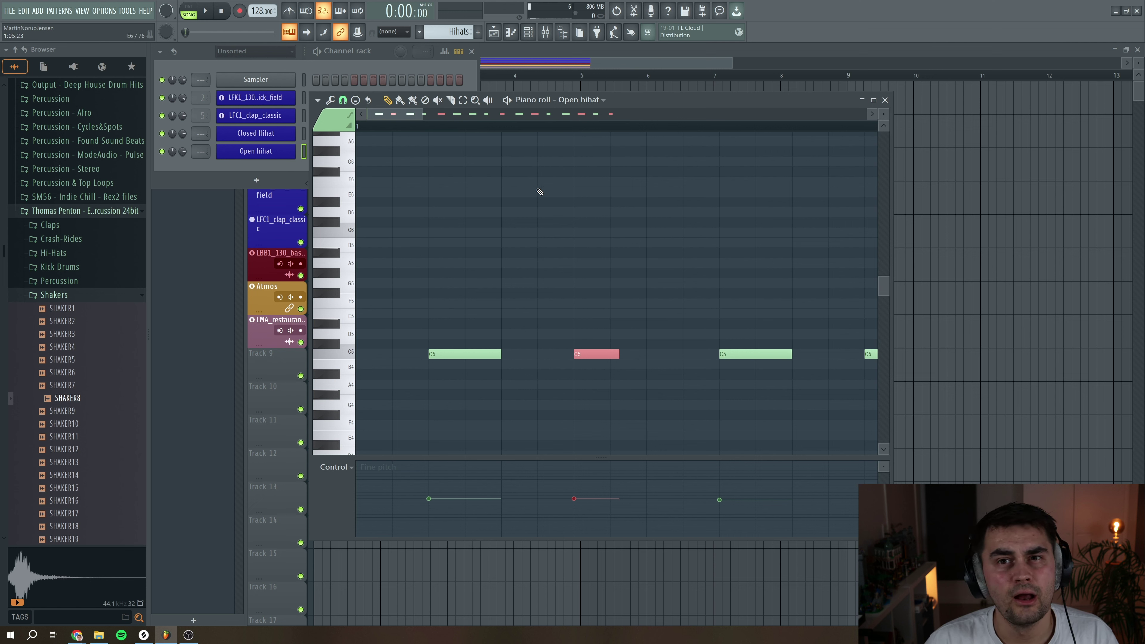
{"action": "scroll", "coordinate": [540, 192], "scroll_direction": "right", "scroll_amount": 4}
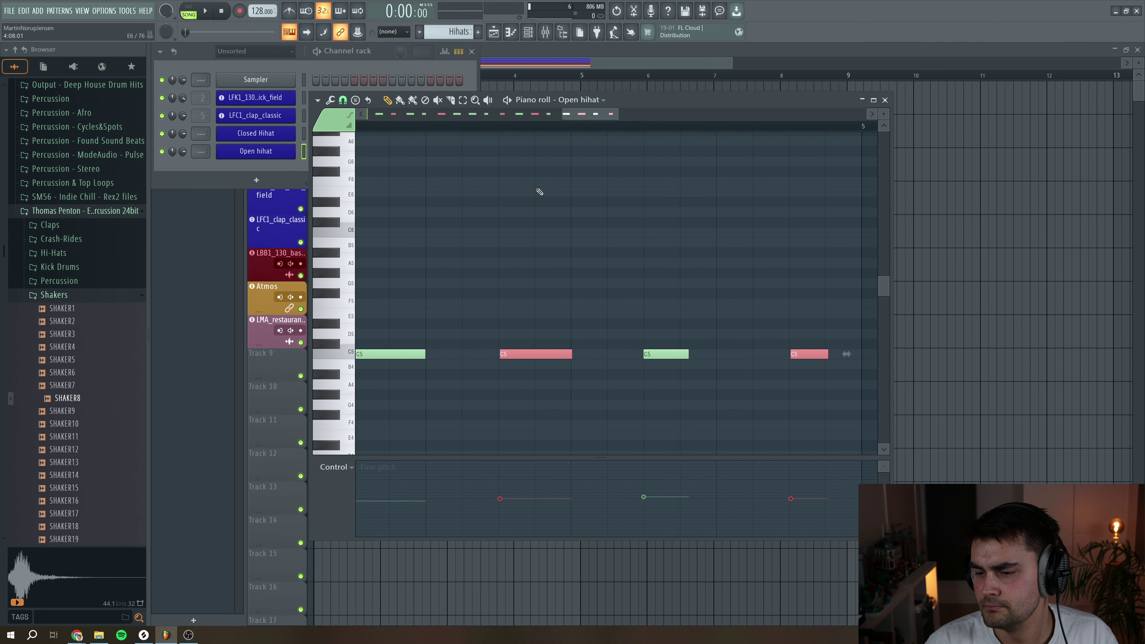
{"action": "scroll", "coordinate": [540, 192], "scroll_direction": "right", "scroll_amount": 5}
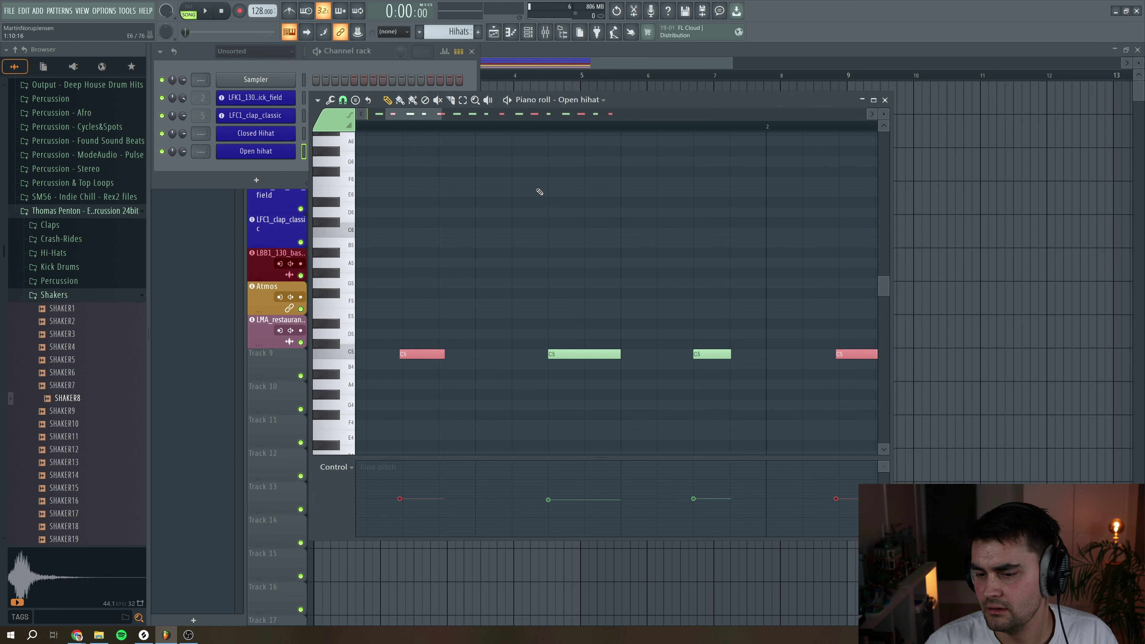
{"action": "key", "text": "shift+Right"}
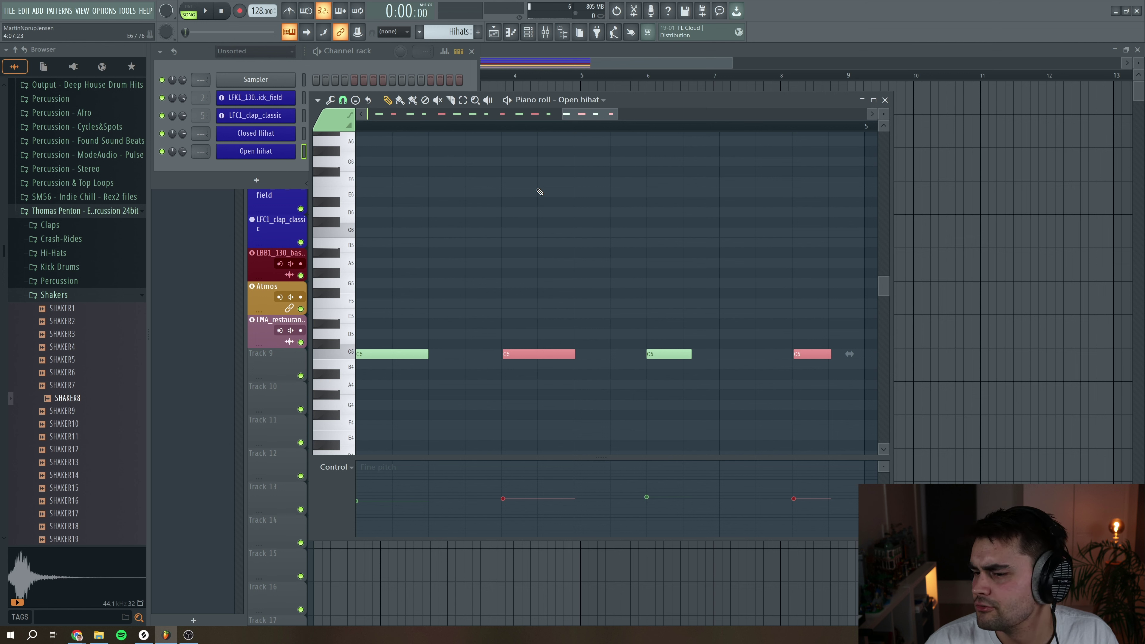
{"action": "key", "text": "shift+Right"}
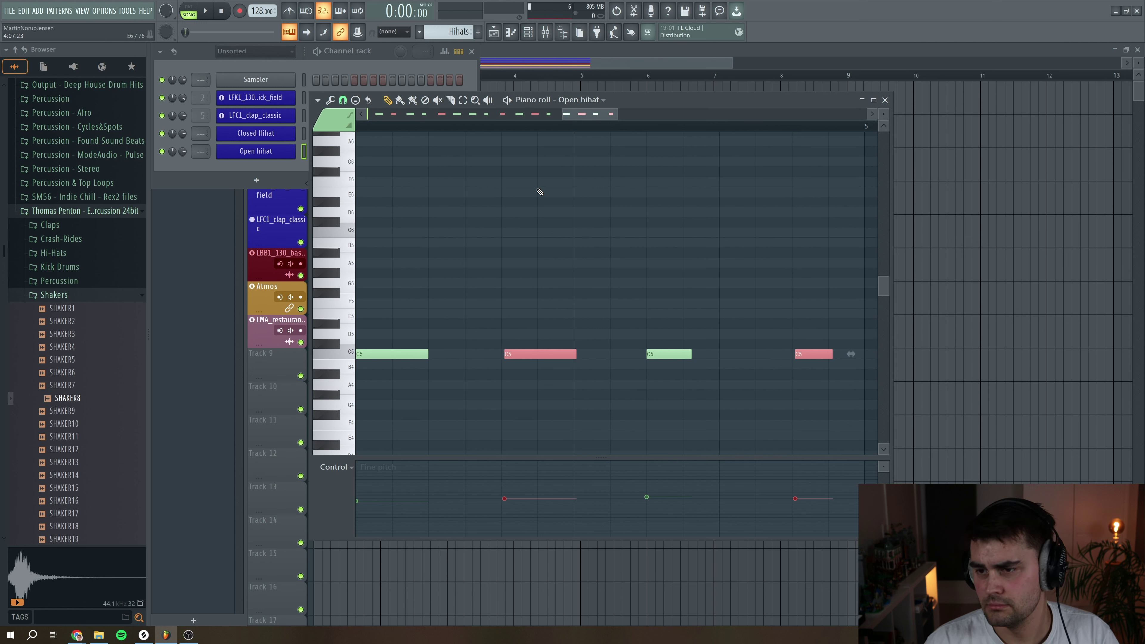
{"action": "scroll", "coordinate": [526, 116], "scroll_direction": "left", "scroll_amount": 3}
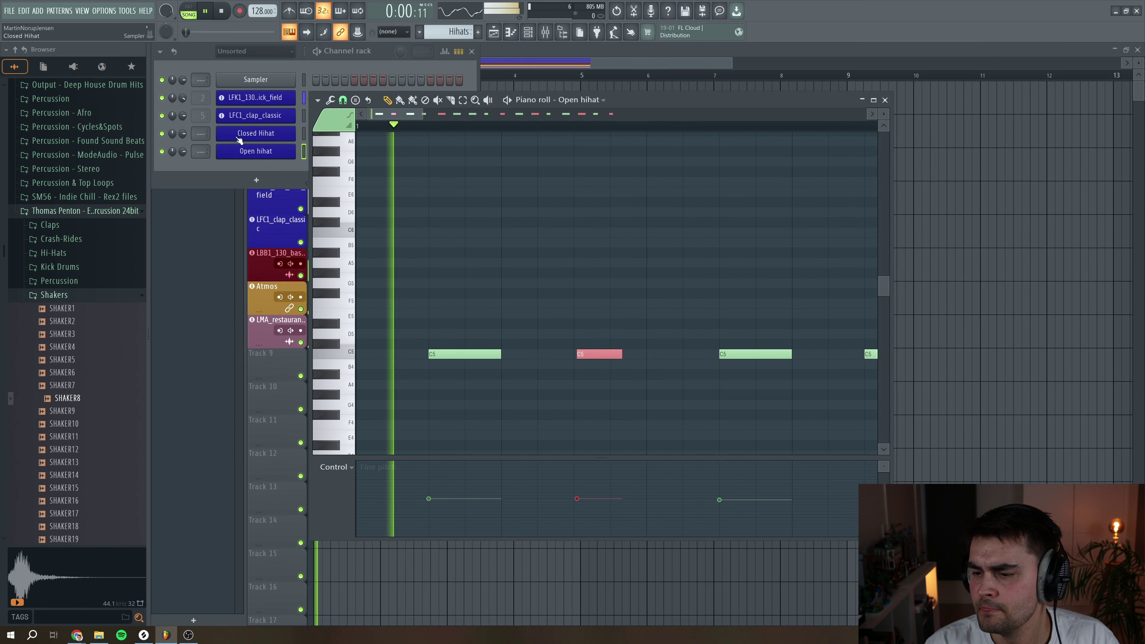
{"action": "left_click_drag", "start_coordinate": [424, 114], "coordinate": [779, 114]}
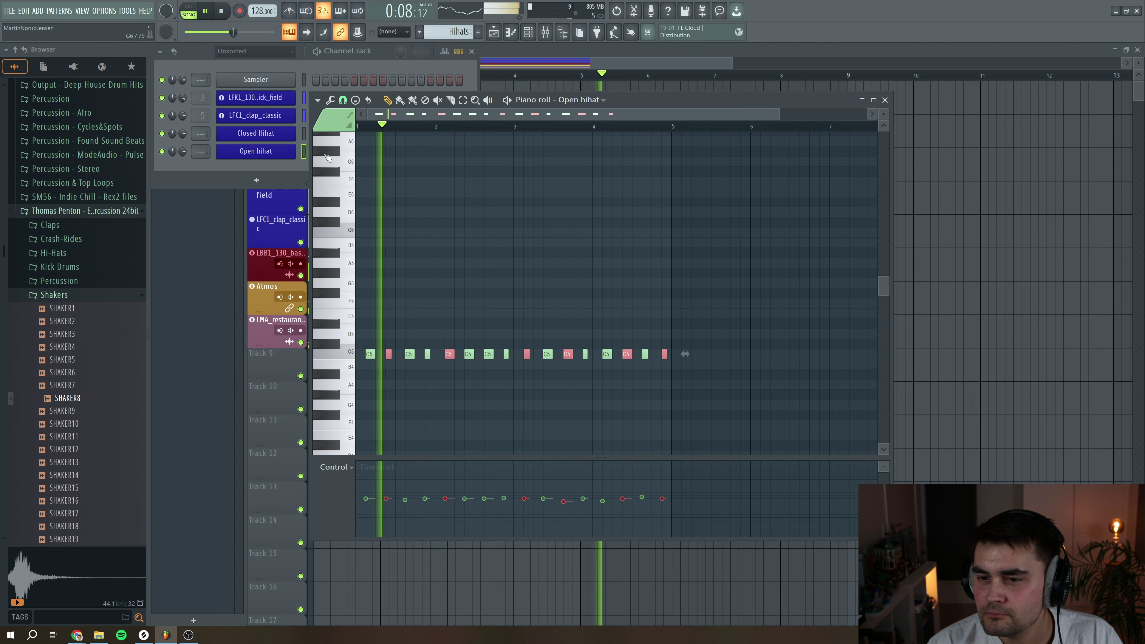
{"action": "key", "text": "space"}
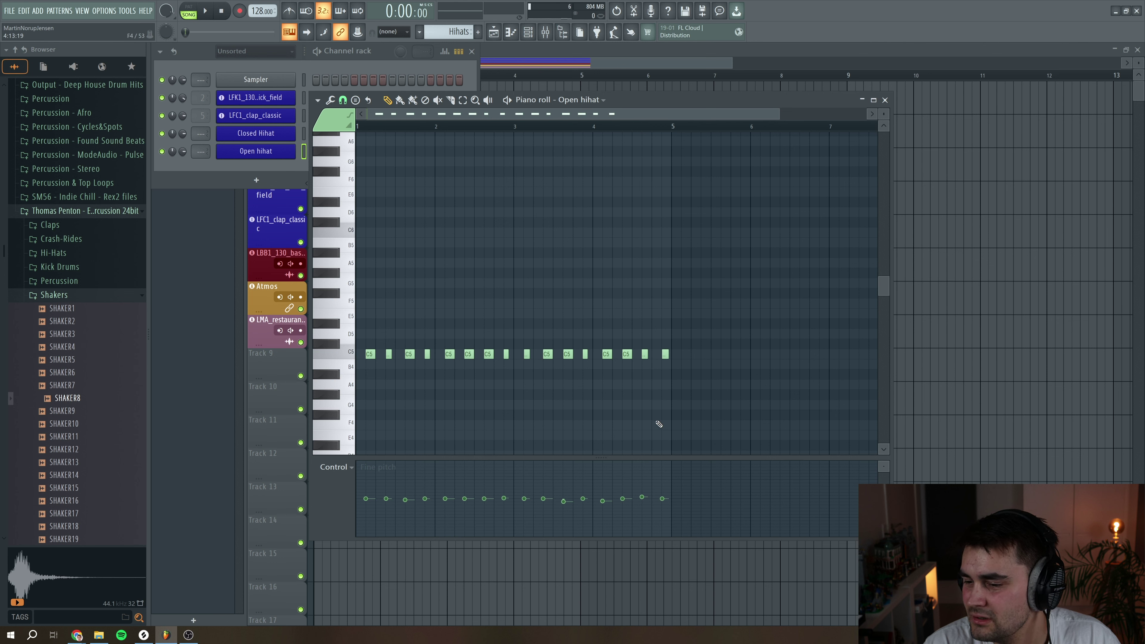
{"action": "key", "text": "space"}
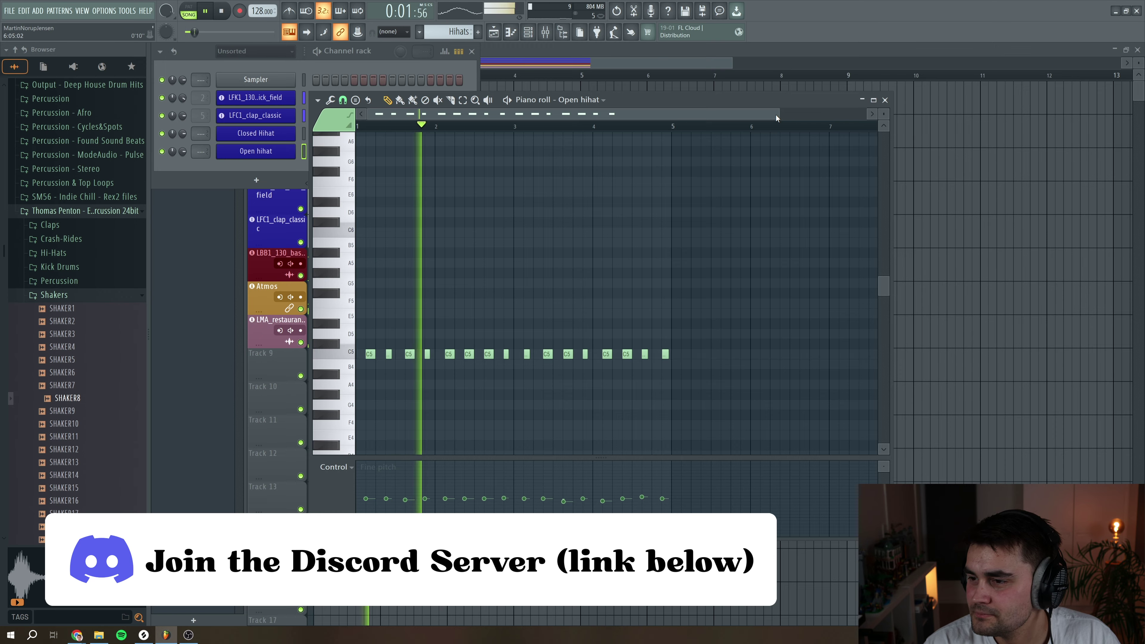
{"action": "left_click_drag", "start_coordinate": [776, 119], "coordinate": [619, 105]}
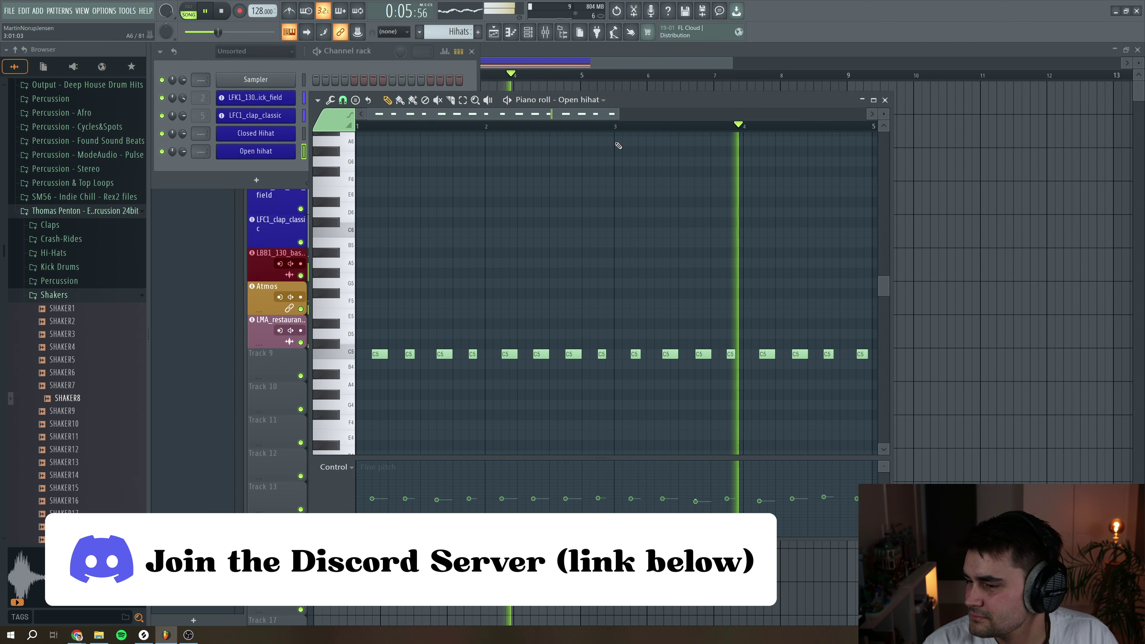
{"action": "key", "text": "space"}
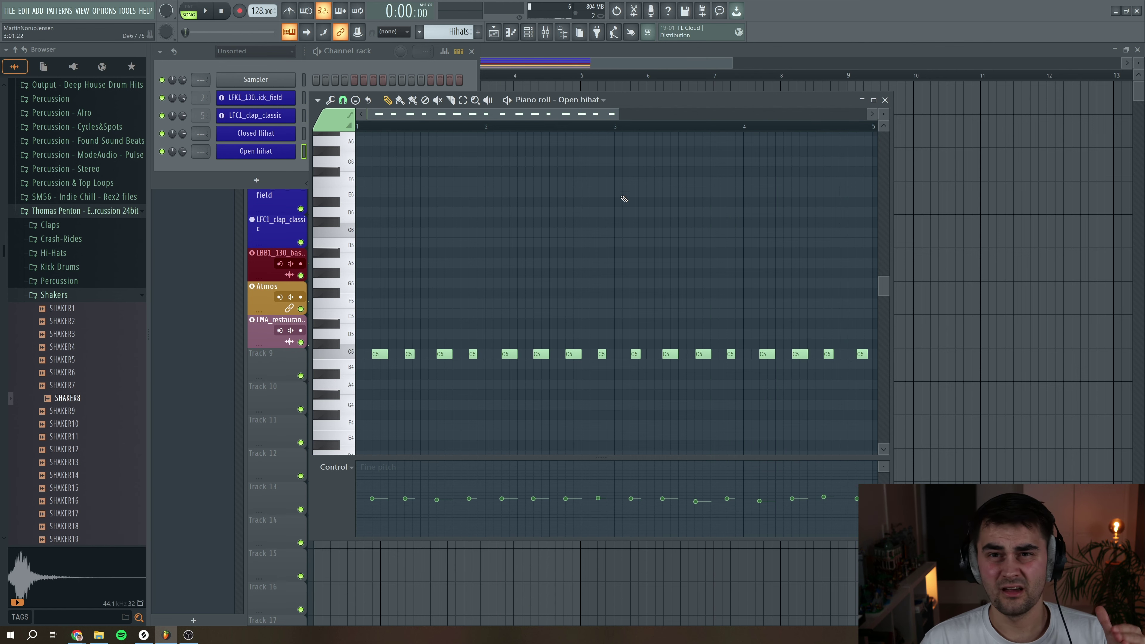
- Close the piano roll and assign Open hihat to free mixer insert 6, then open FX slot 2's menu
{"action": "left_click", "coordinate": [885, 100]}
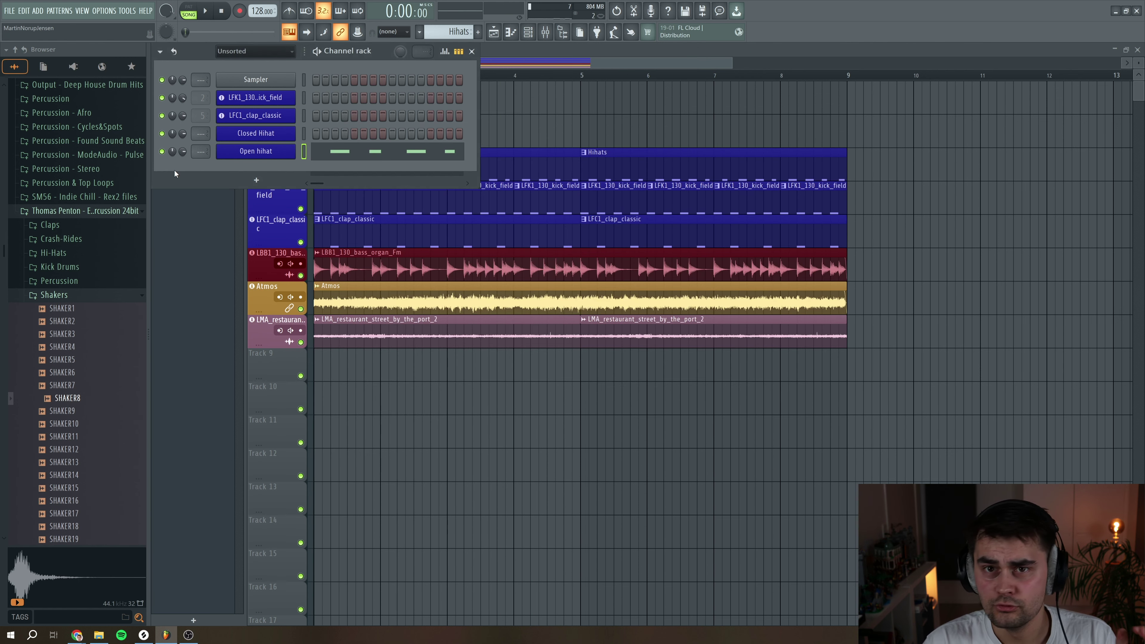
{"action": "left_click", "coordinate": [257, 153]}
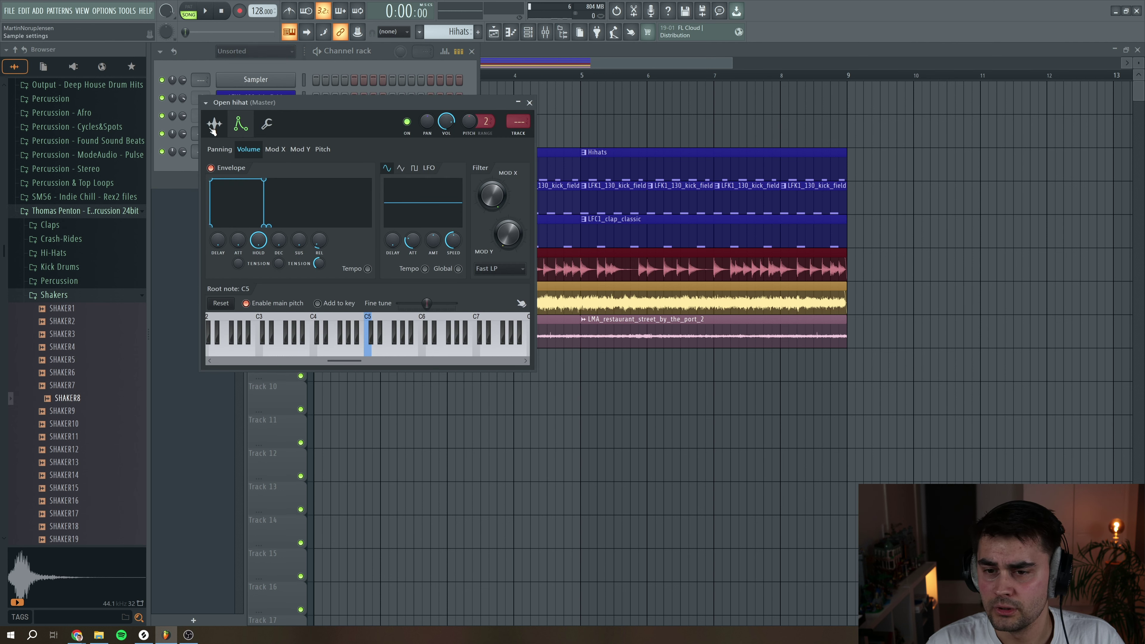
{"action": "left_click", "coordinate": [526, 134]}
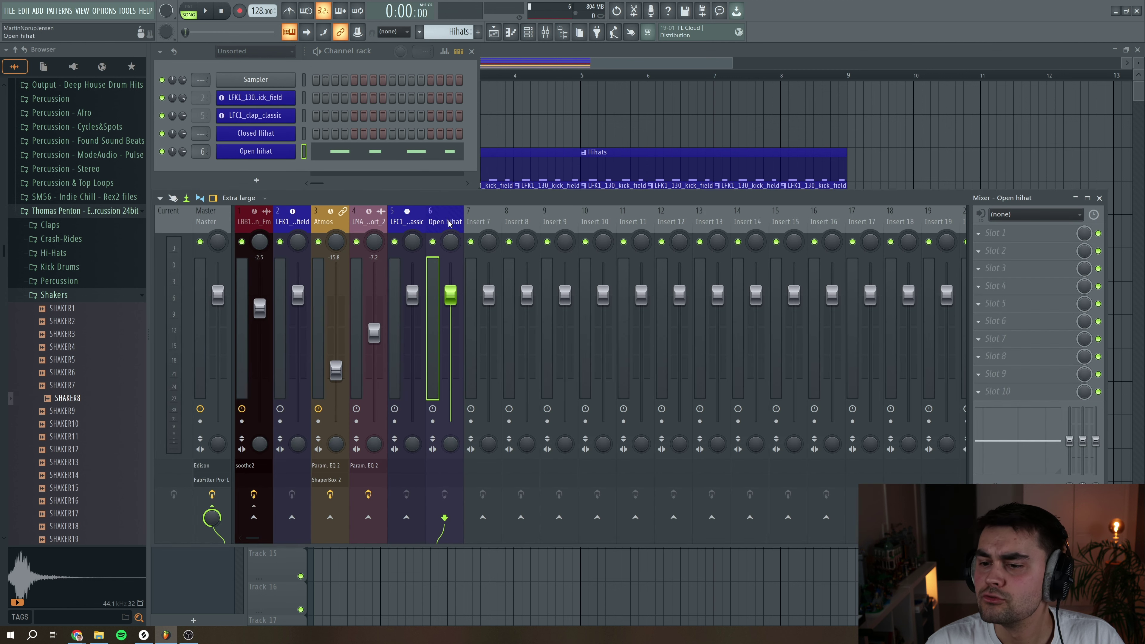
{"action": "left_click", "coordinate": [979, 251]}
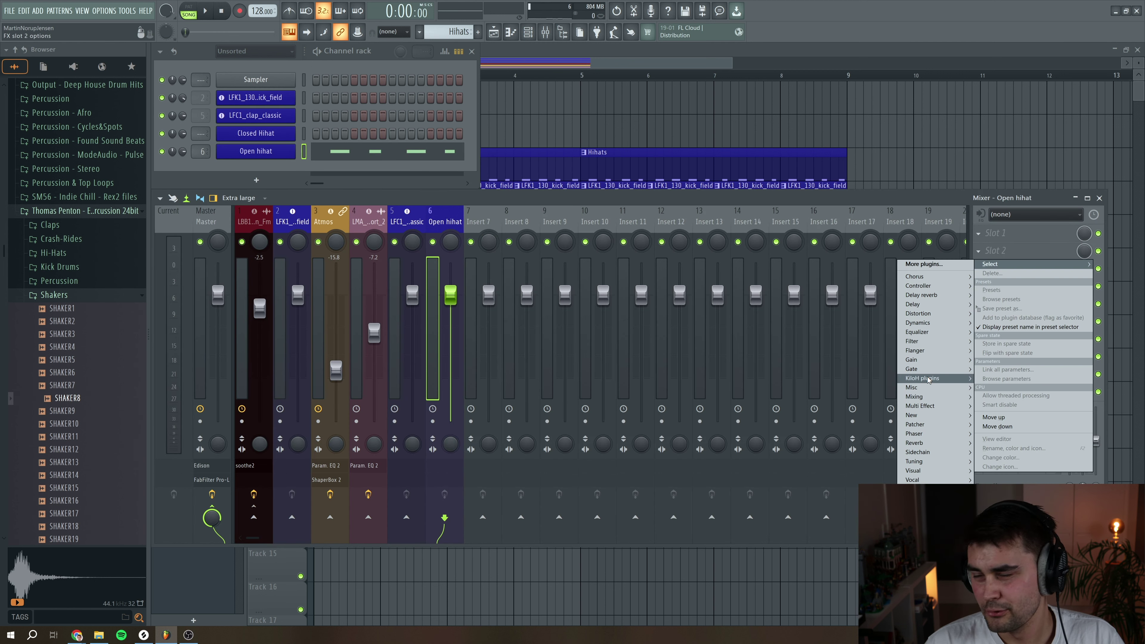
- Load Effectrix into slot 2 of the Open hihat insert and paint crush across every step
{"action": "mouse_move", "coordinate": [928, 380]}
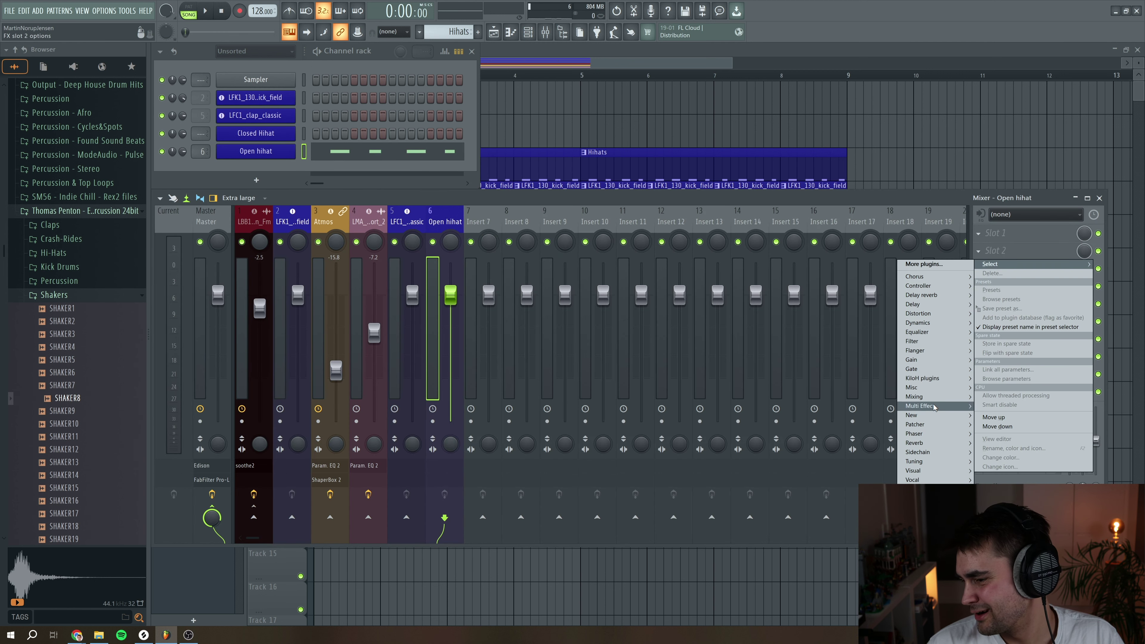
{"action": "mouse_move", "coordinate": [924, 406]}
{"action": "left_click", "coordinate": [856, 416]}
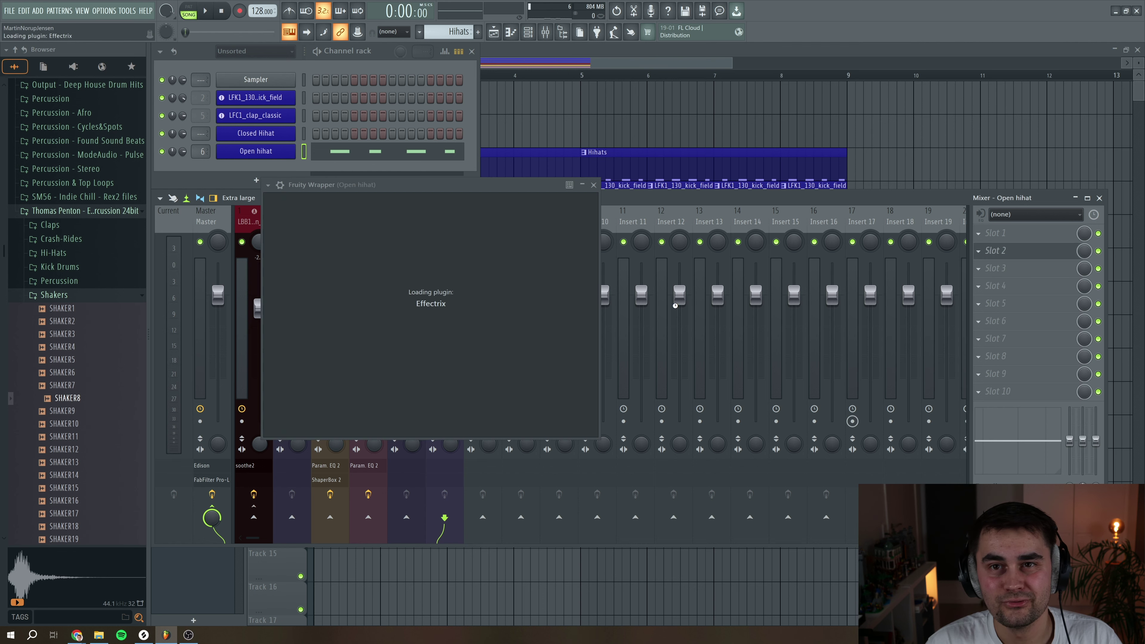
{"action": "left_click_drag", "start_coordinate": [342, 192], "coordinate": [435, 190]}
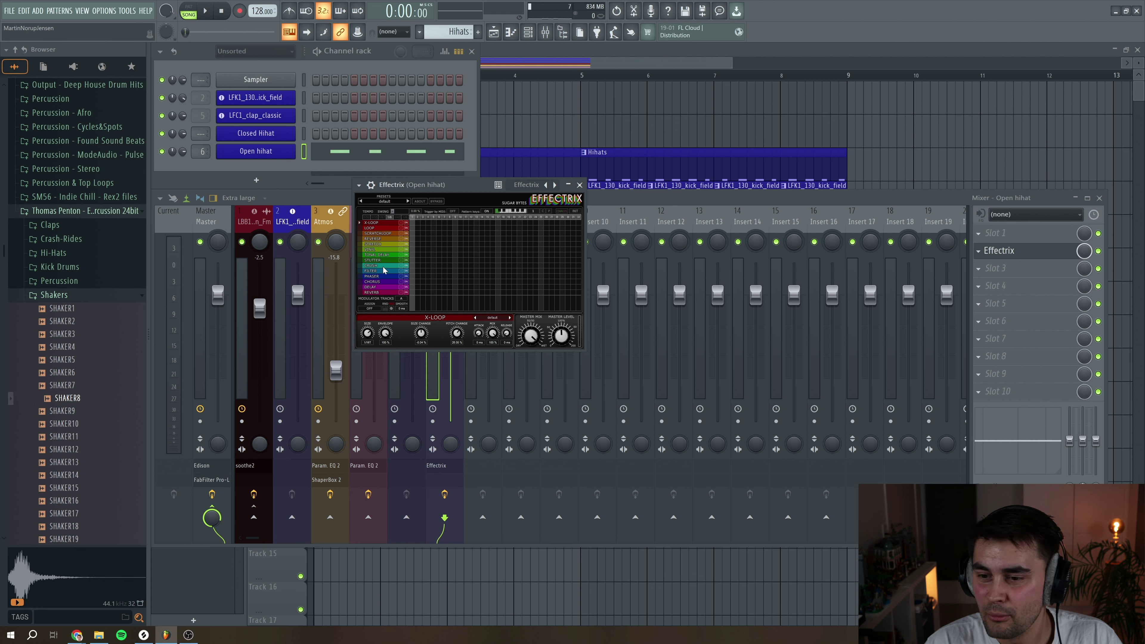
{"action": "left_click_drag", "start_coordinate": [411, 266], "coordinate": [595, 271]}
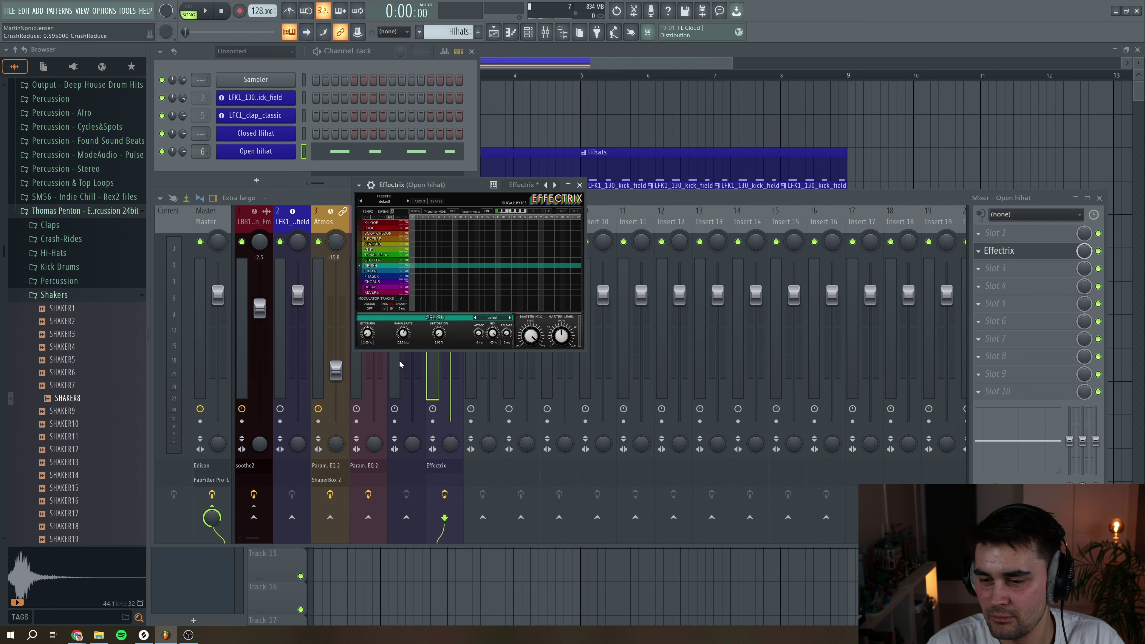
- While the song plays, lower the Crush Samplerate and raise Bitcrush to about 22.5%
{"action": "left_click", "coordinate": [207, 12]}
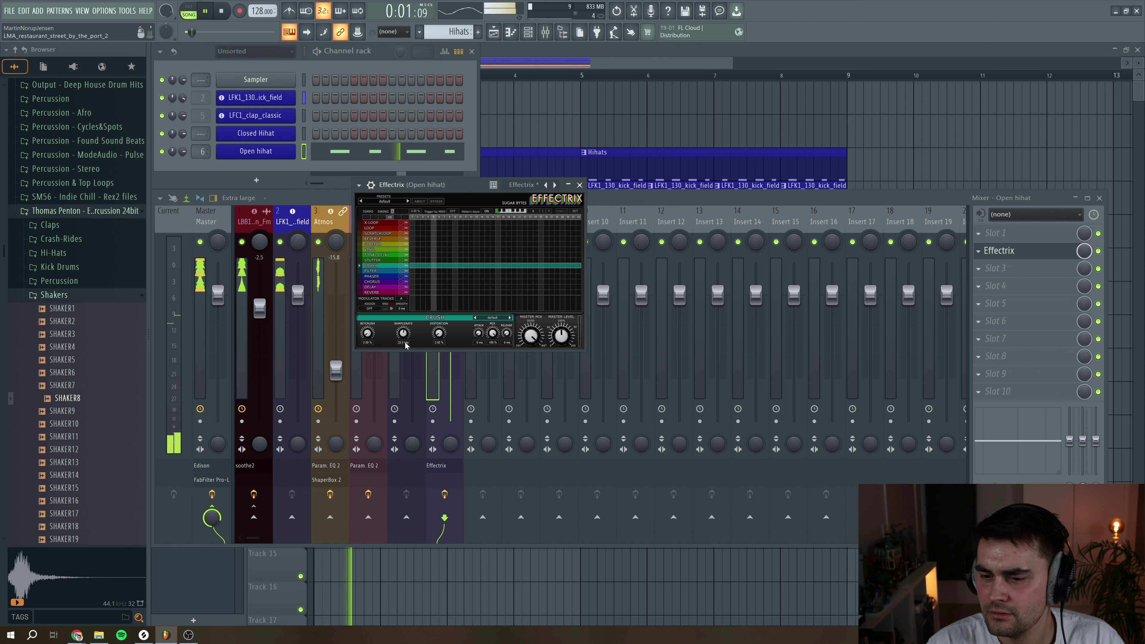
{"action": "left_click_drag", "start_coordinate": [403, 333], "coordinate": [442, 330]}
{"action": "mouse_move", "coordinate": [367, 334]}
{"action": "left_mouse_down"}
{"action": "mouse_move", "coordinate": [368, 324]}
{"action": "mouse_move", "coordinate": [369, 341]}
{"action": "left_mouse_up"}
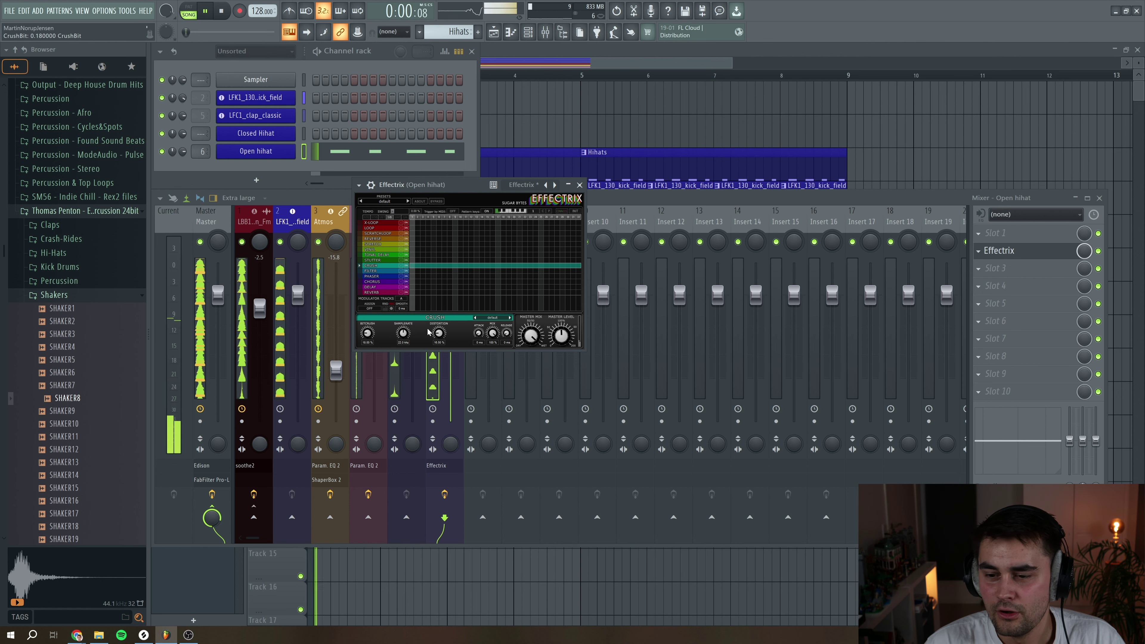
{"action": "left_click", "coordinate": [230, 14]}
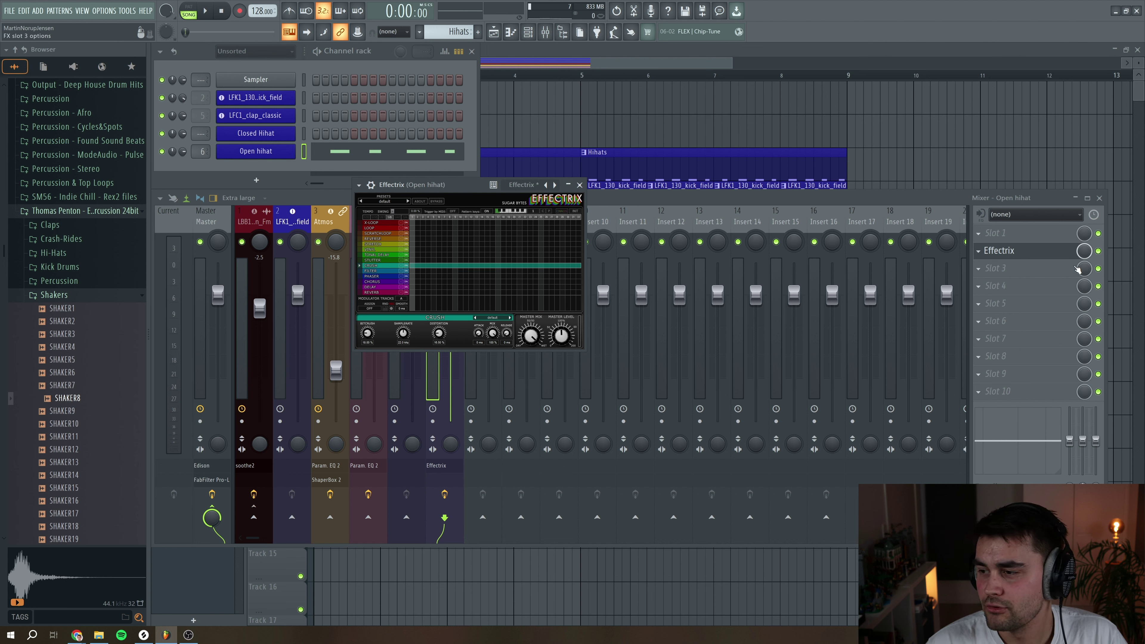
- Compare the open hi-hat with Effectrix bypassed and re-enabled during playback
{"action": "left_click", "coordinate": [1099, 252]}
{"action": "left_click", "coordinate": [207, 12]}
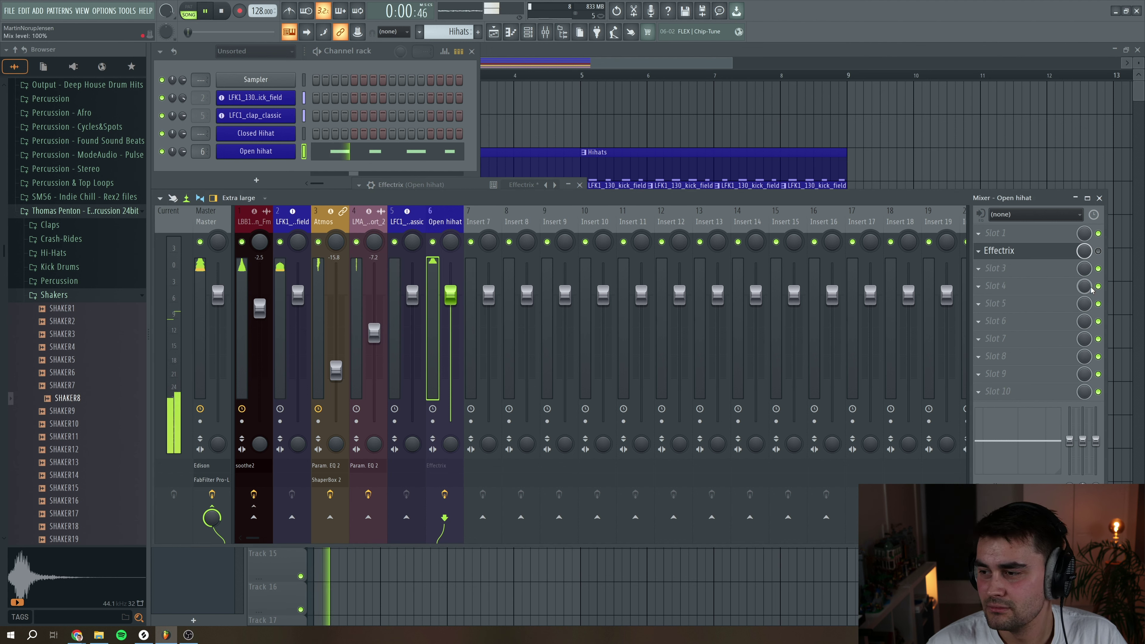
{"action": "left_click", "coordinate": [1098, 252]}
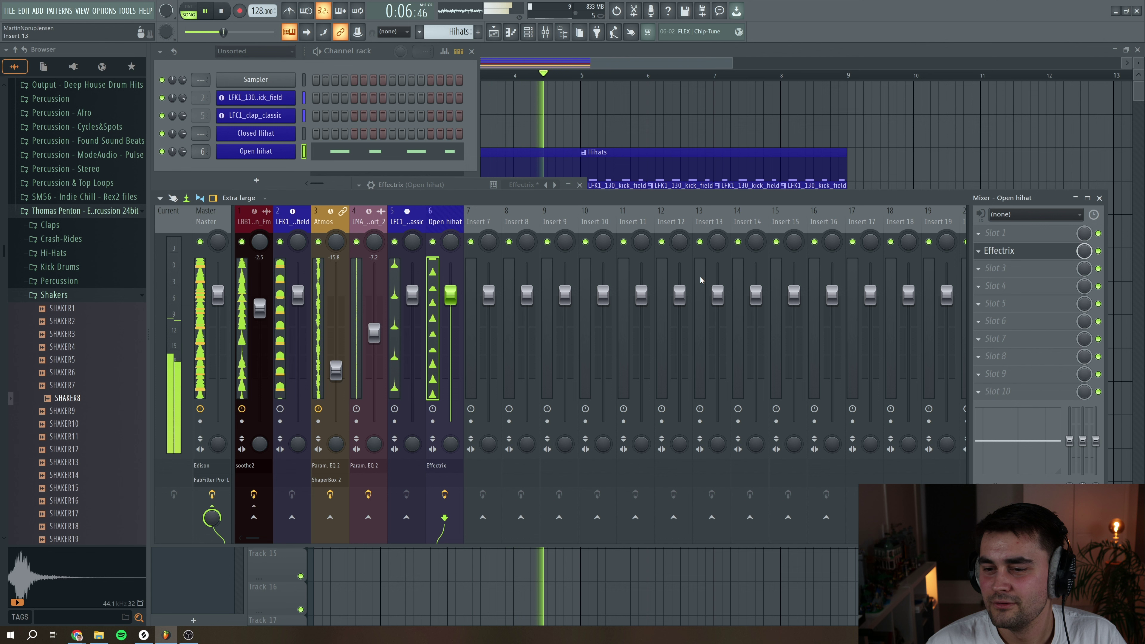
{"action": "key", "text": "space"}
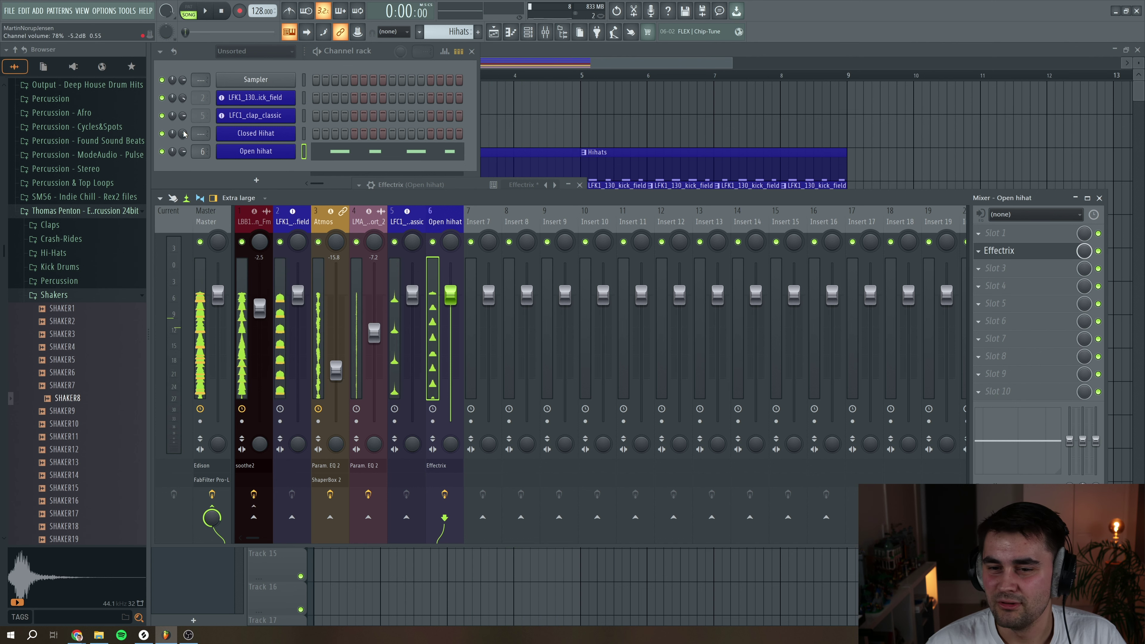
- Raise the Open hihat channel volume to about 90% (-2.4 dB)
{"action": "left_click_drag", "start_coordinate": [185, 155], "coordinate": [184, 151]}
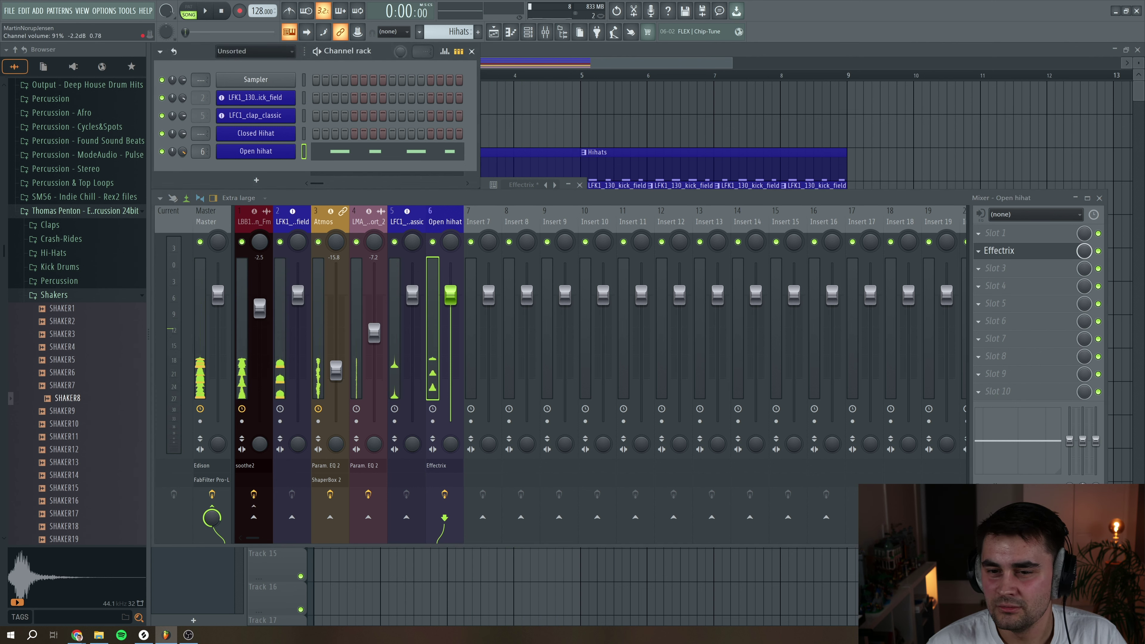
{"action": "key", "text": "space"}
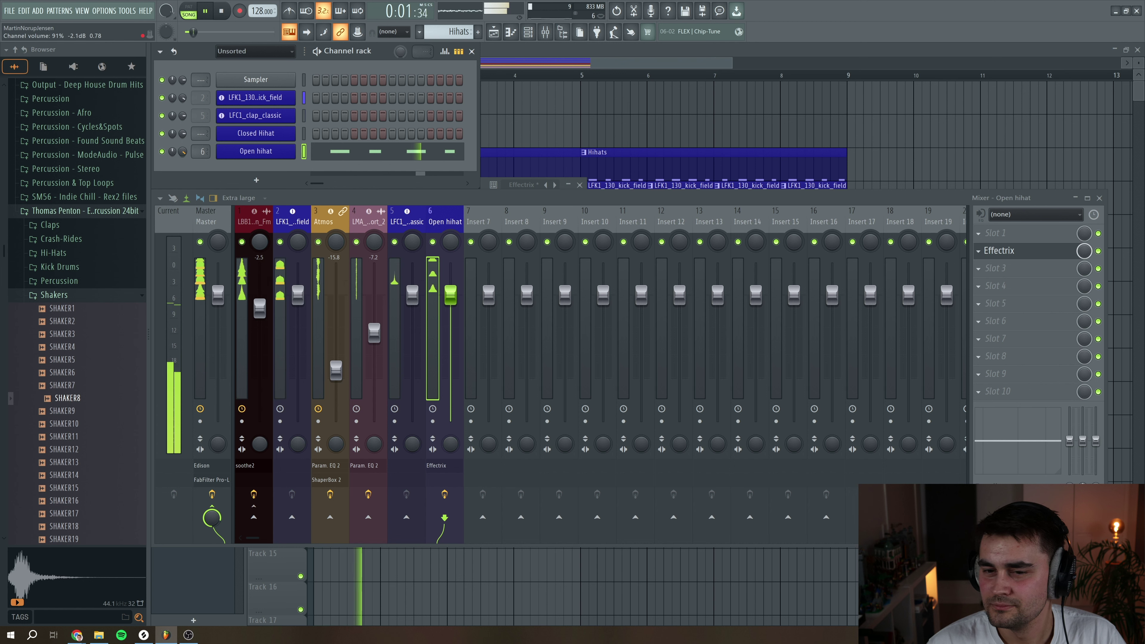
{"action": "left_click_drag", "start_coordinate": [185, 154], "coordinate": [184, 154]}
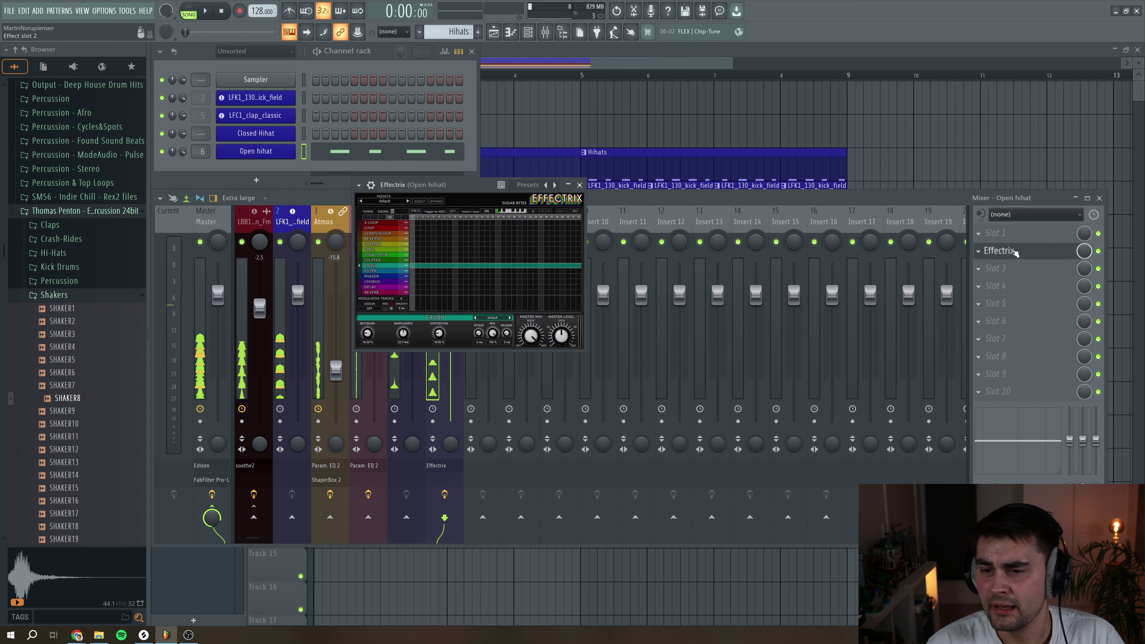
- Add the Effectrix phaser across the sequence and turn its MIX down to about 0.135
{"action": "left_click_drag", "start_coordinate": [469, 188], "coordinate": [420, 170]}
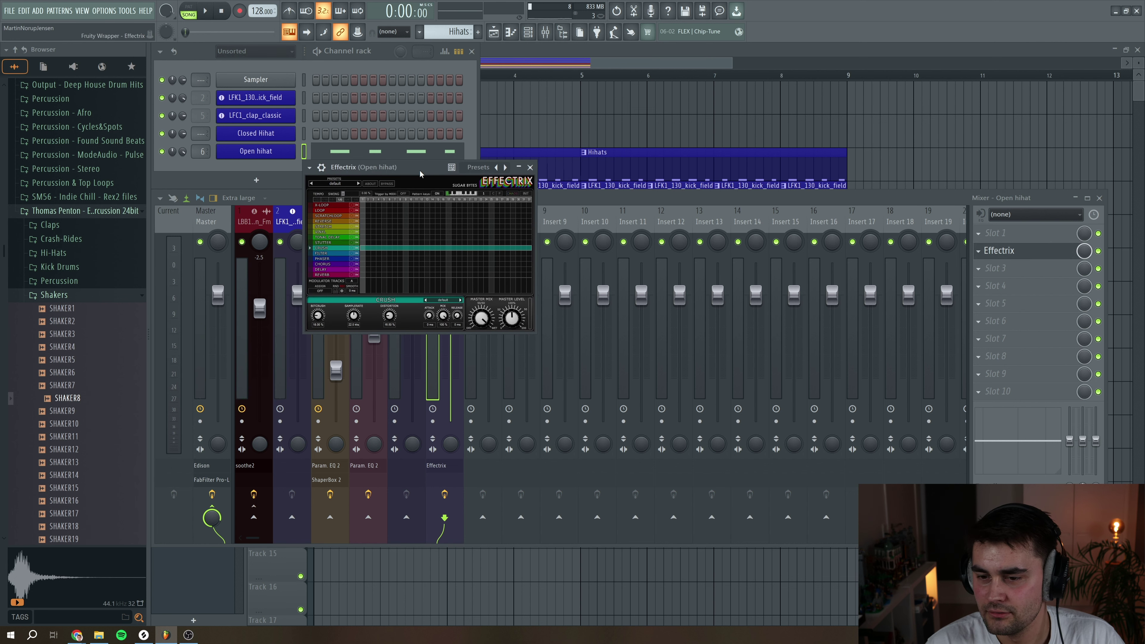
{"action": "left_click", "coordinate": [362, 259]}
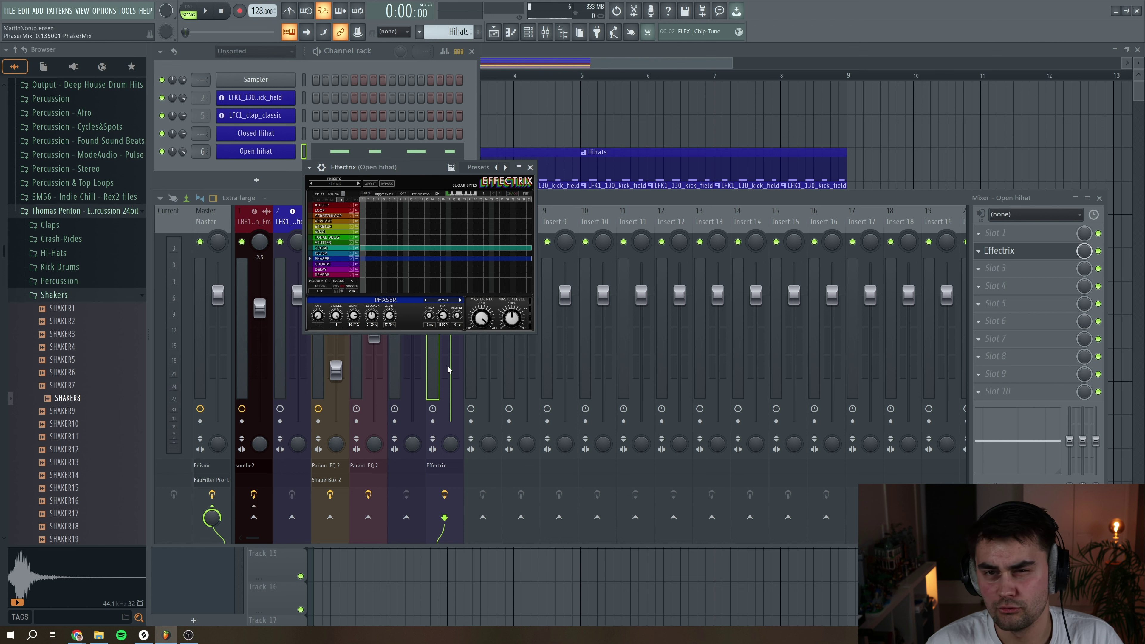
{"action": "left_click", "coordinate": [211, 10]}
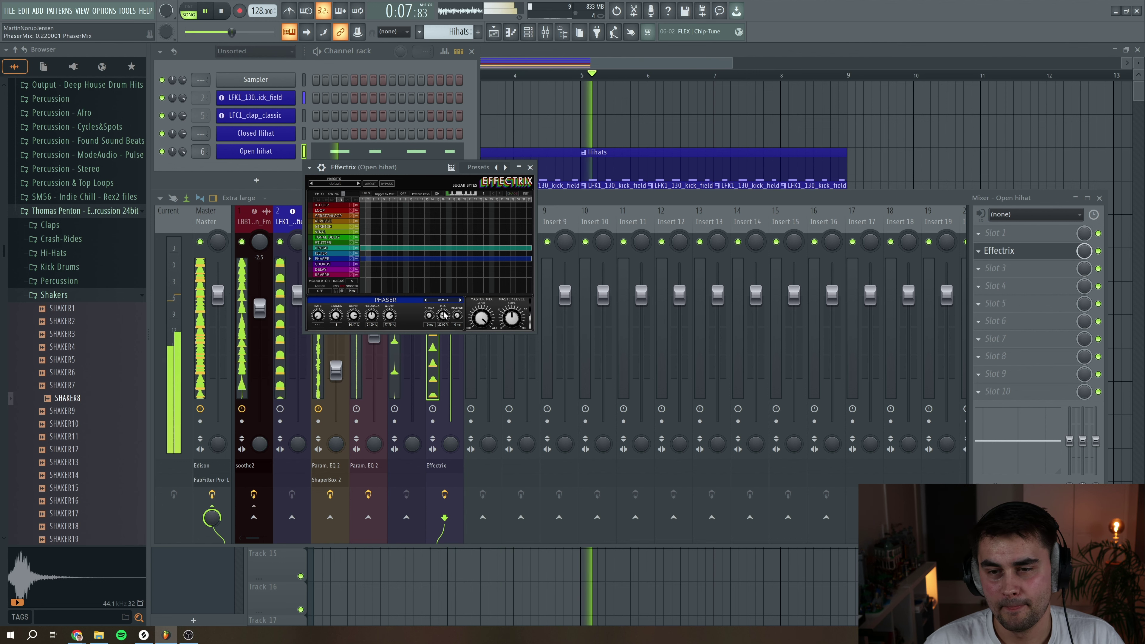
{"action": "key", "text": "space"}
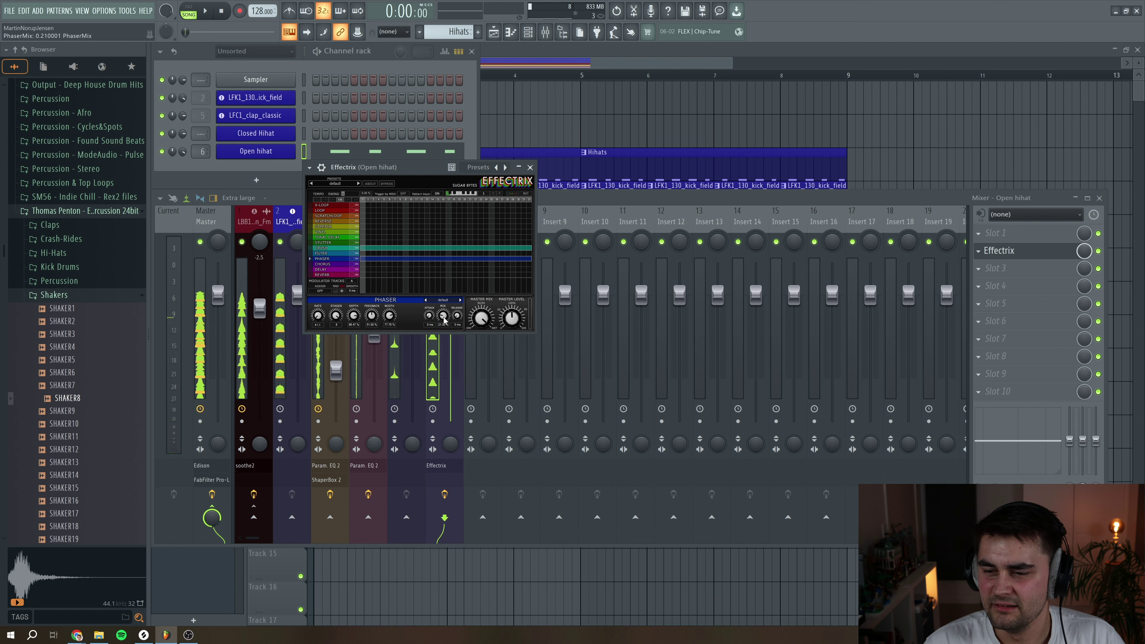
{"action": "left_click_drag", "start_coordinate": [444, 319], "coordinate": [445, 325]}
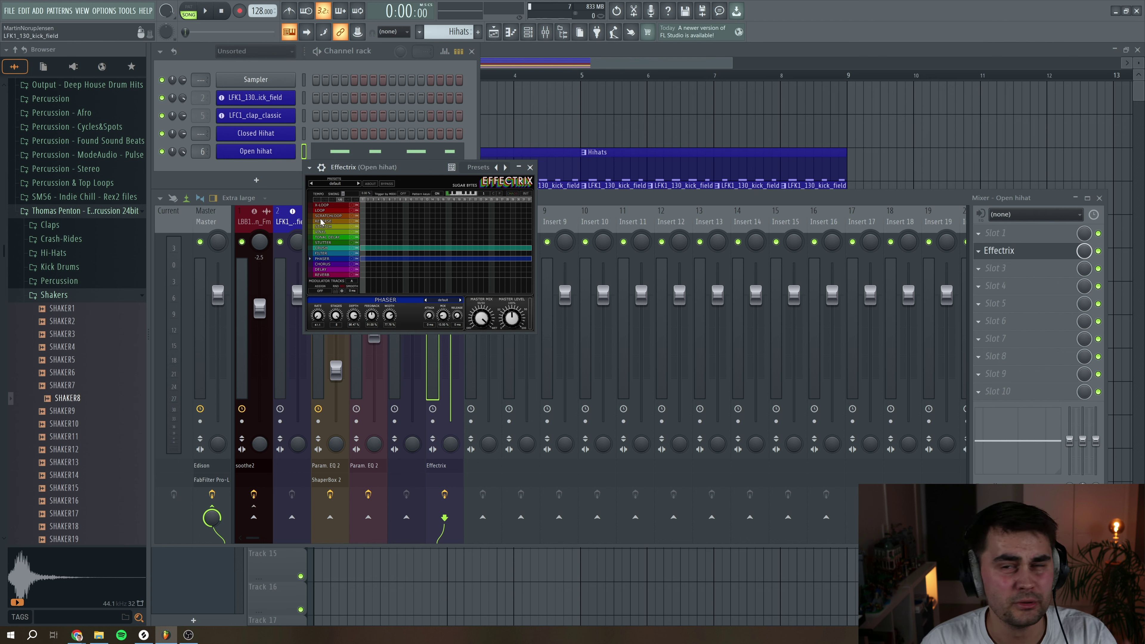
- Close the Effectrix window and play the song back
{"action": "left_click", "coordinate": [205, 12]}
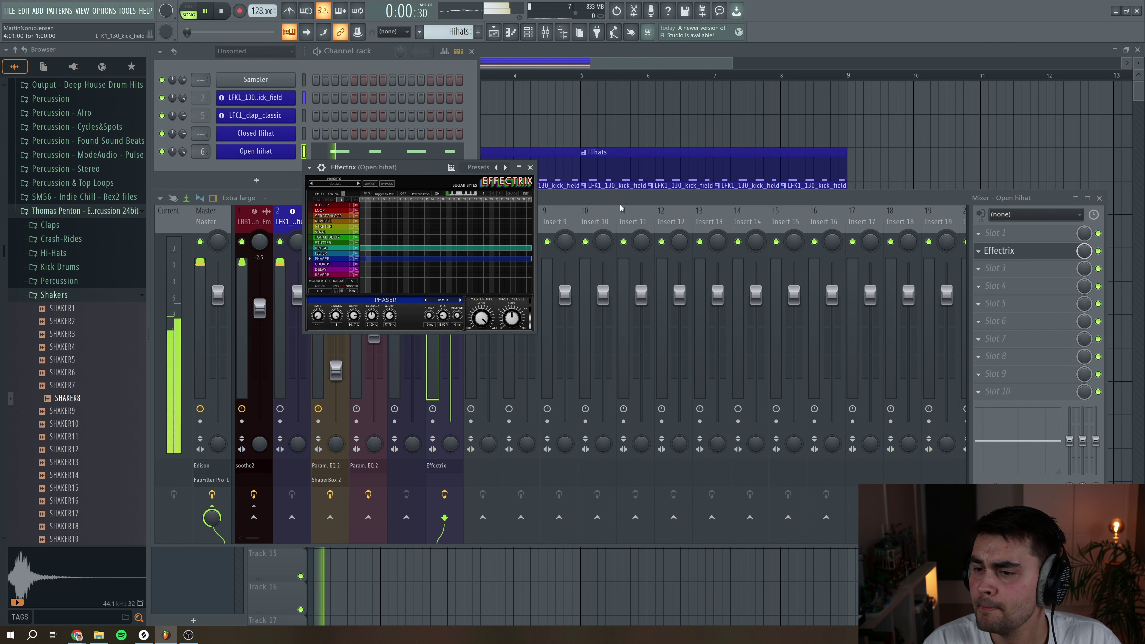
{"action": "left_click", "coordinate": [530, 167]}
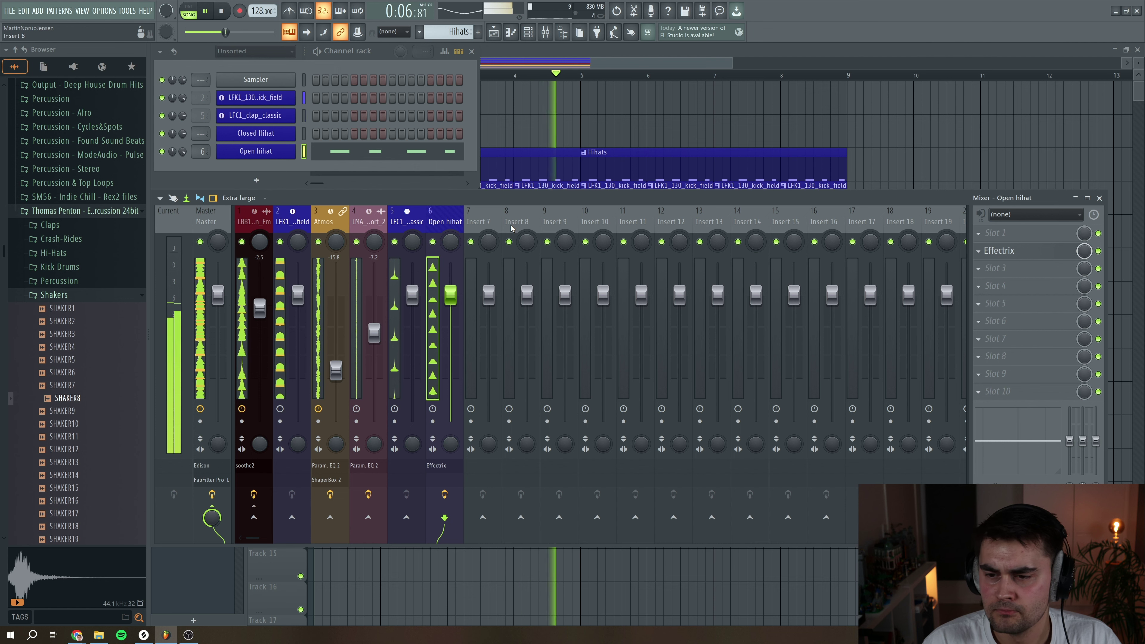
{"action": "key", "text": "space"}
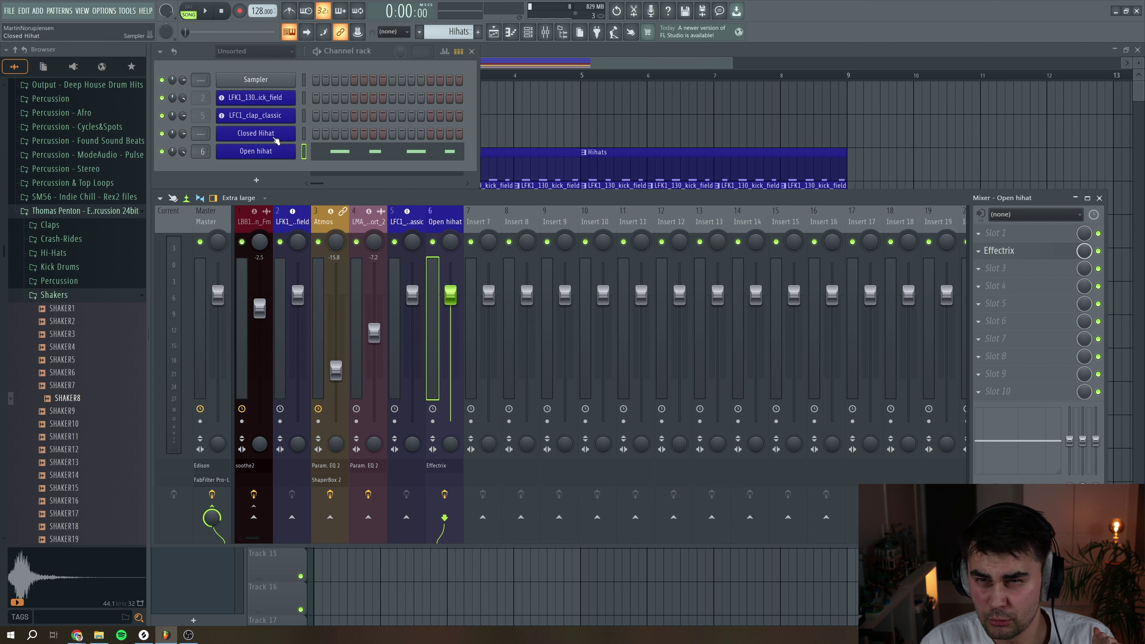
- Route the Closed Hihat channel to mixer track 6 alongside the open hi-hat
{"action": "left_click", "coordinate": [273, 138]}
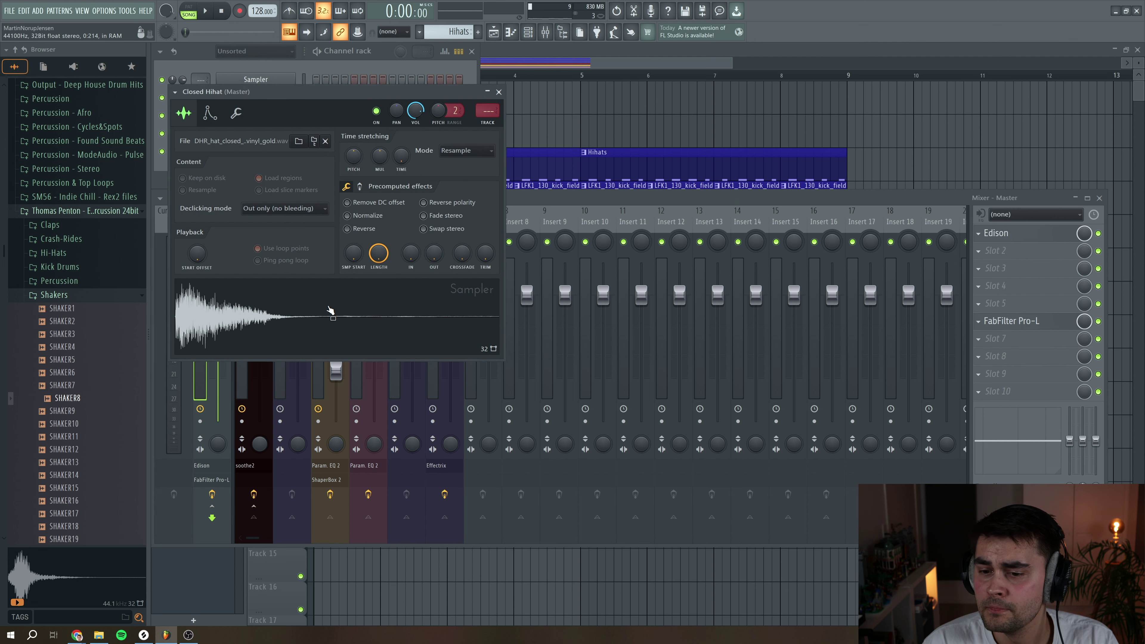
{"action": "left_click", "coordinate": [500, 92]}
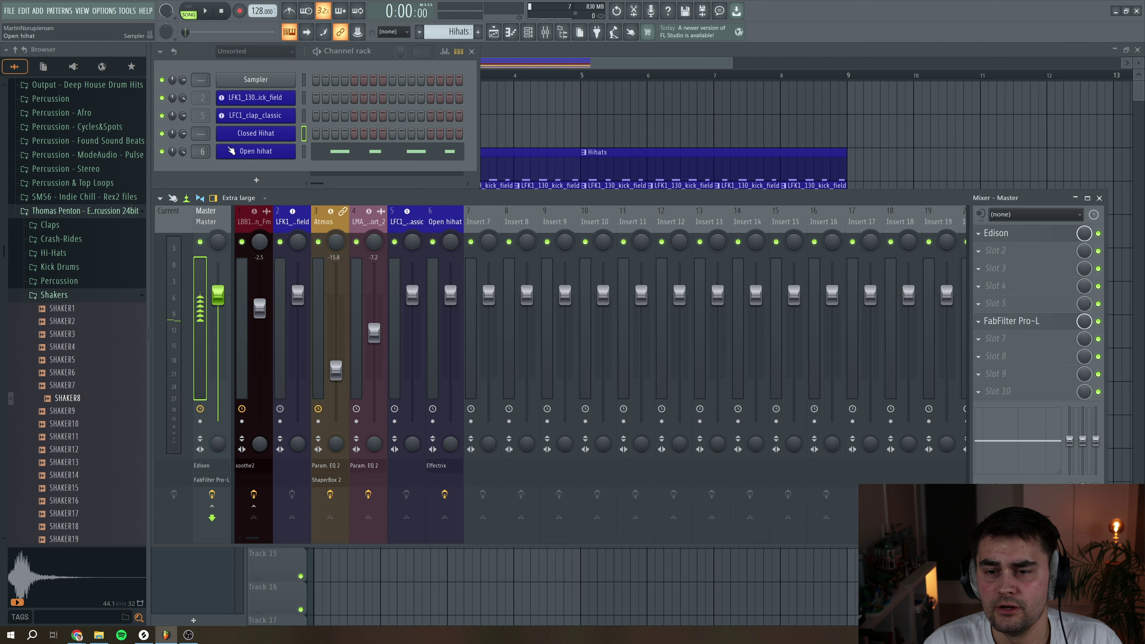
{"action": "scroll", "coordinate": [201, 134], "scroll_direction": "up", "scroll_amount": 6}
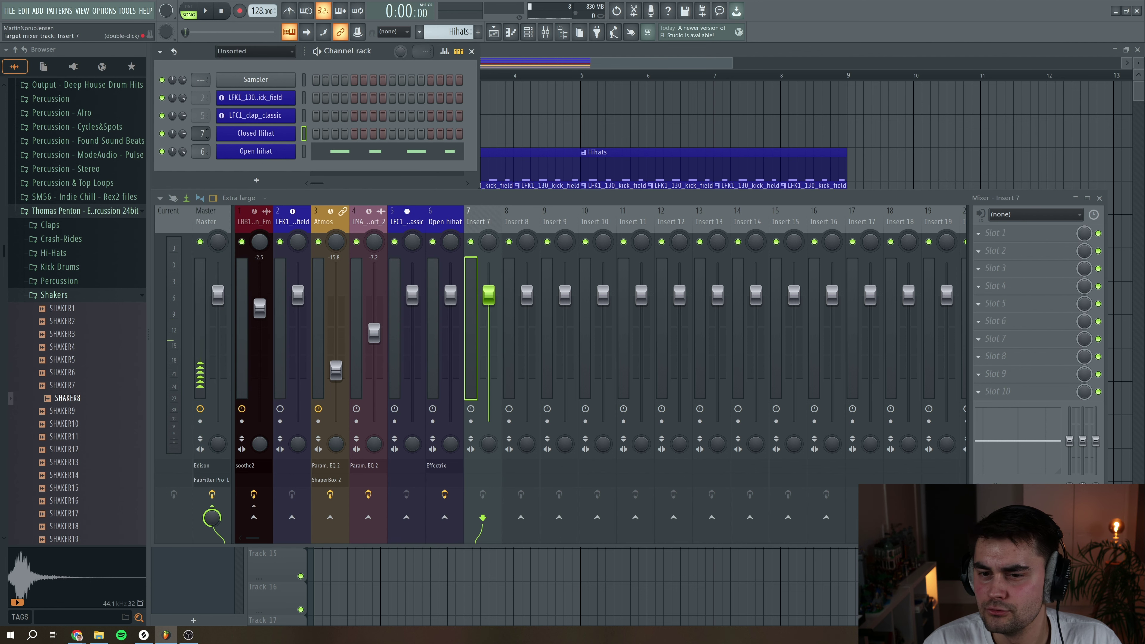
- Open the Closed Hihat piano roll and add short C5 ghost notes after the first hits
{"action": "right_click", "coordinate": [266, 139]}
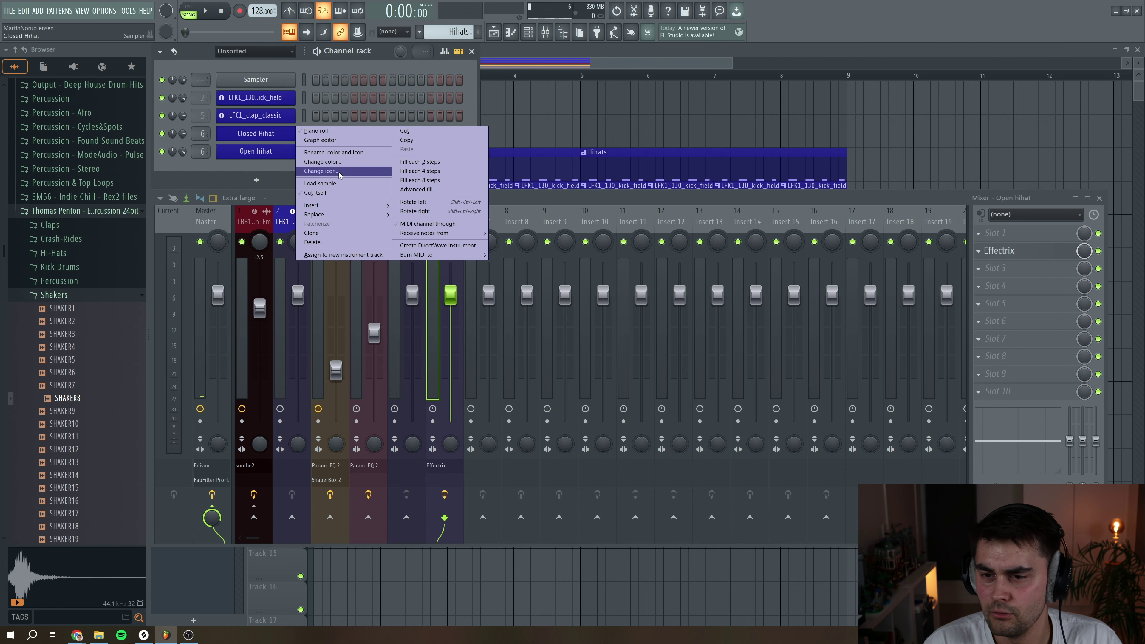
{"action": "left_click", "coordinate": [324, 132]}
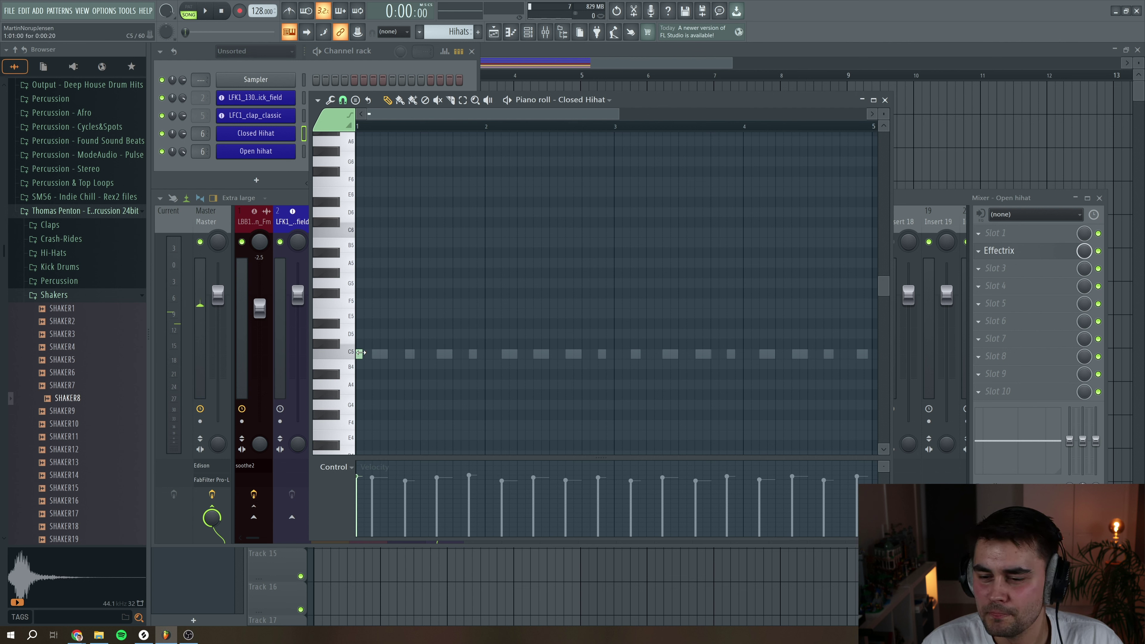
{"action": "left_click", "coordinate": [395, 353]}
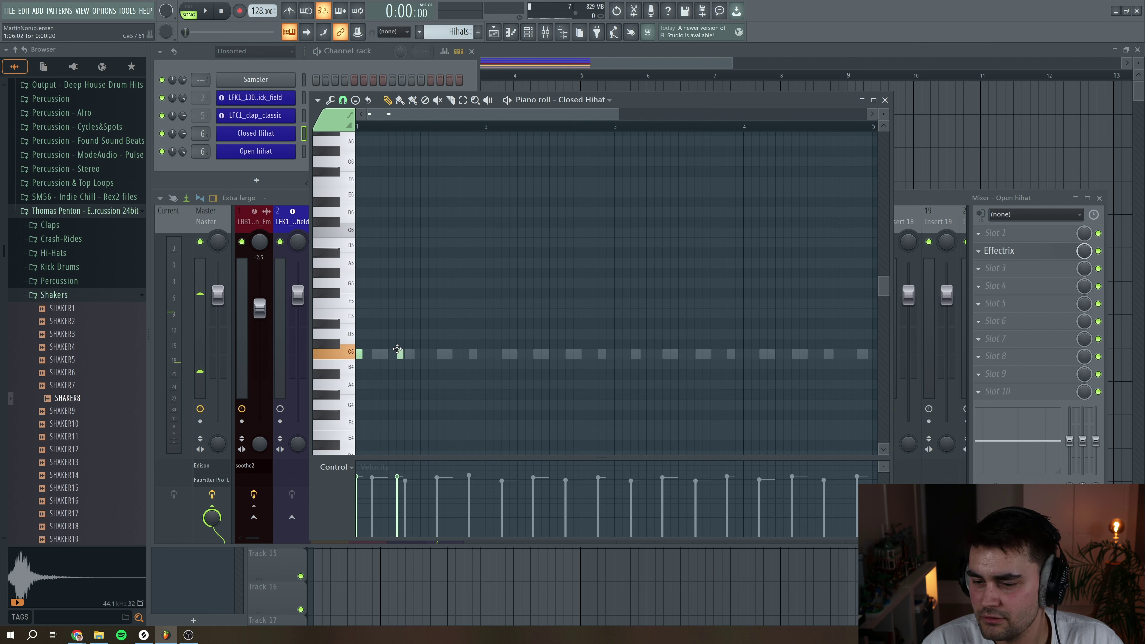
{"action": "left_click", "coordinate": [345, 121]}
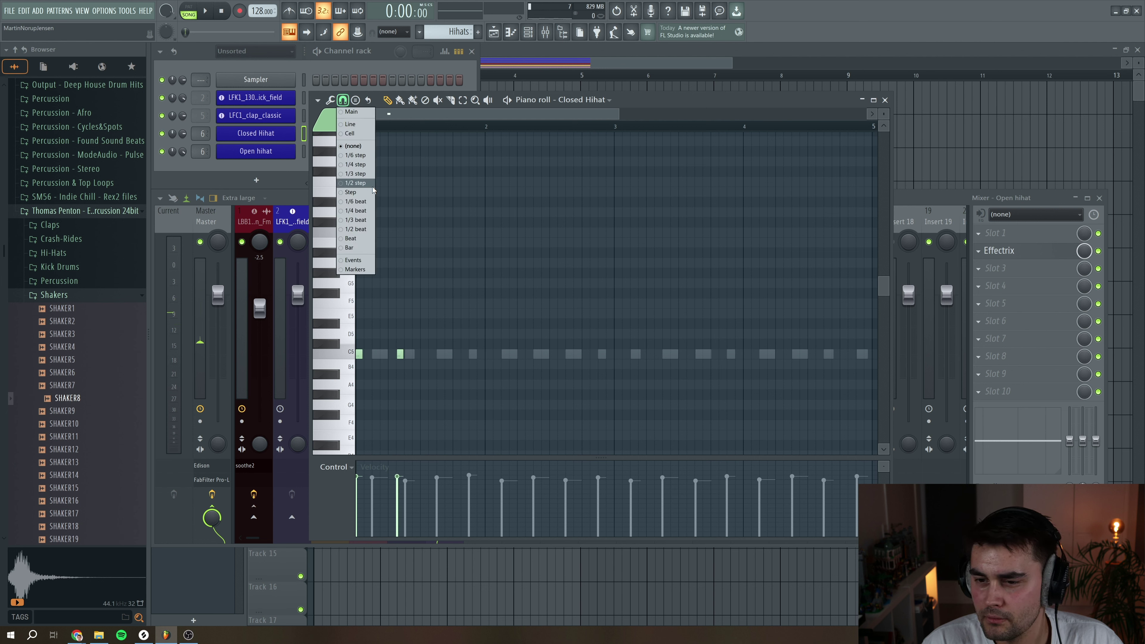
{"action": "left_click", "coordinate": [431, 354]}
{"action": "key", "text": "space"}
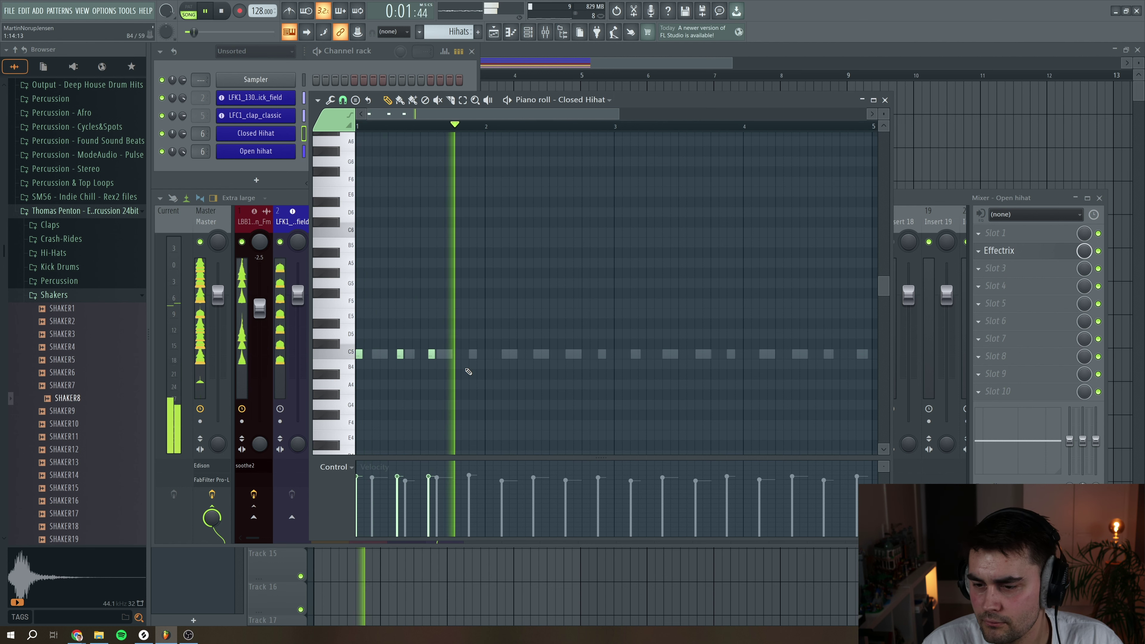
- Add two more short C5 notes near the end of bar 1 and audition the pattern
{"action": "left_click", "coordinate": [444, 353]}
{"action": "left_click", "coordinate": [464, 353]}
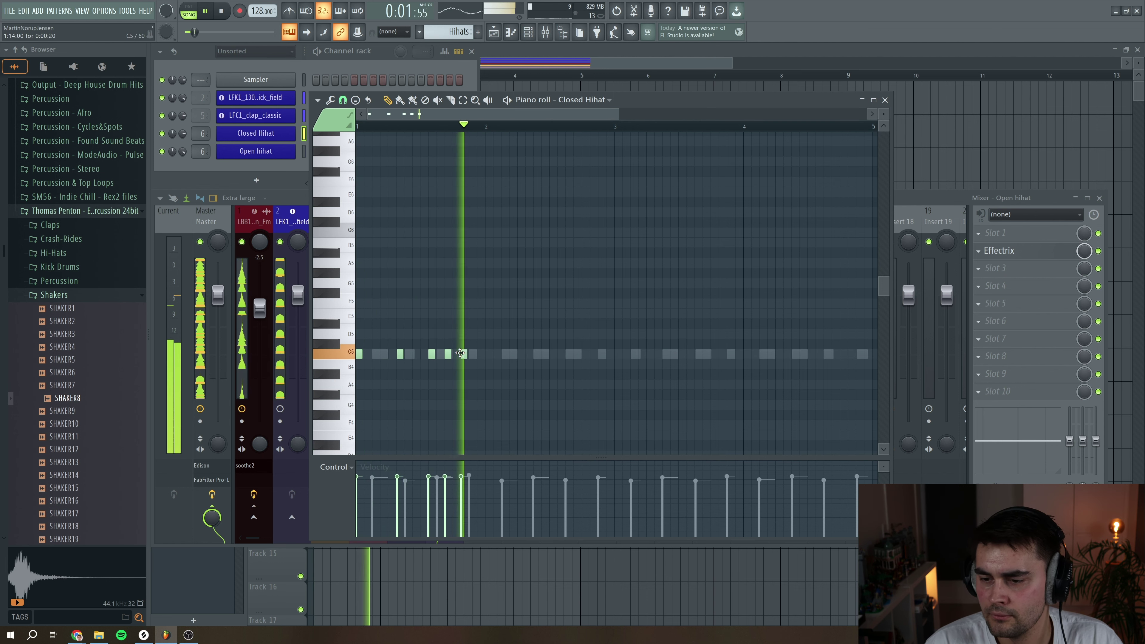
{"action": "key", "text": "space"}
{"action": "key", "text": "space"}
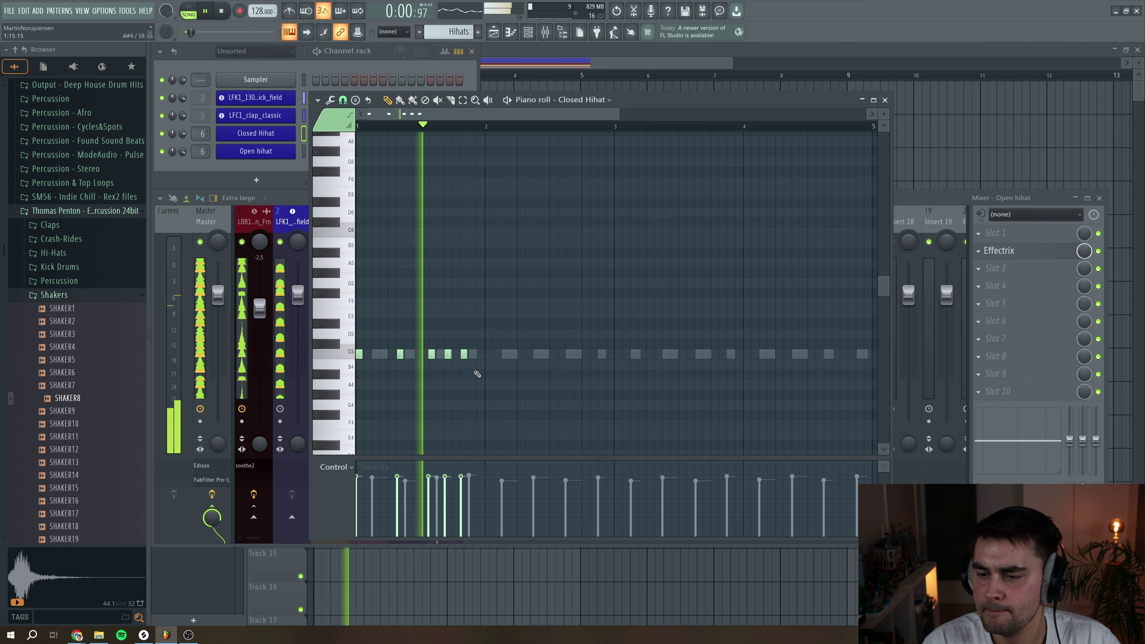
{"action": "key", "text": "space"}
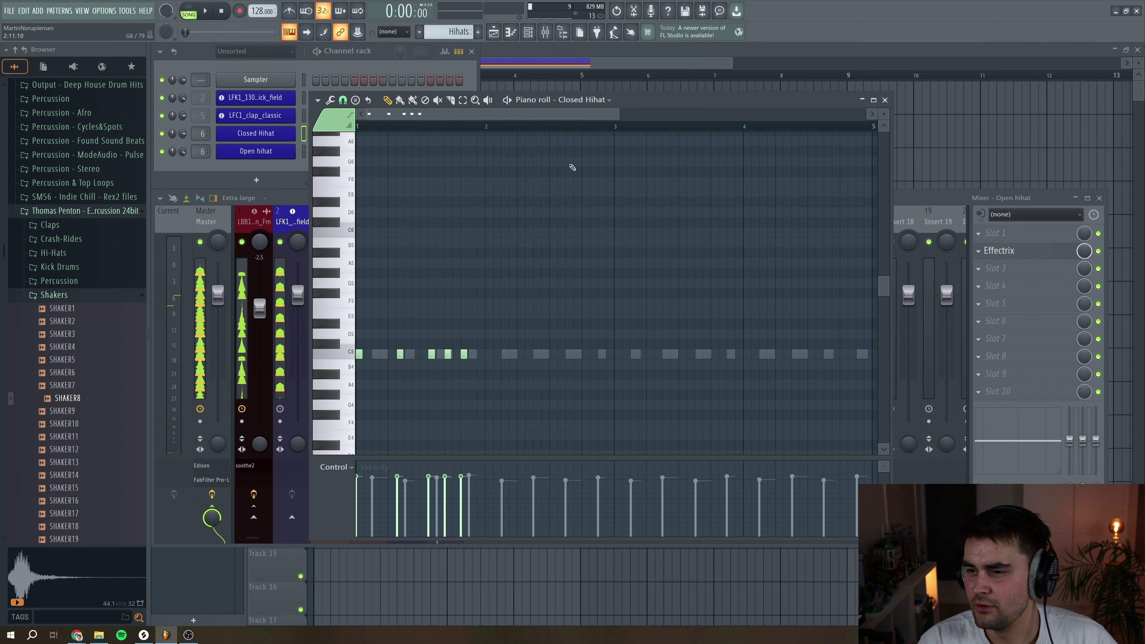
- Duplicate bar 1's closed hi-hat notes with Ctrl+B to fill bars 1–4
{"action": "left_click_drag", "start_coordinate": [618, 114], "coordinate": [310, 280]}
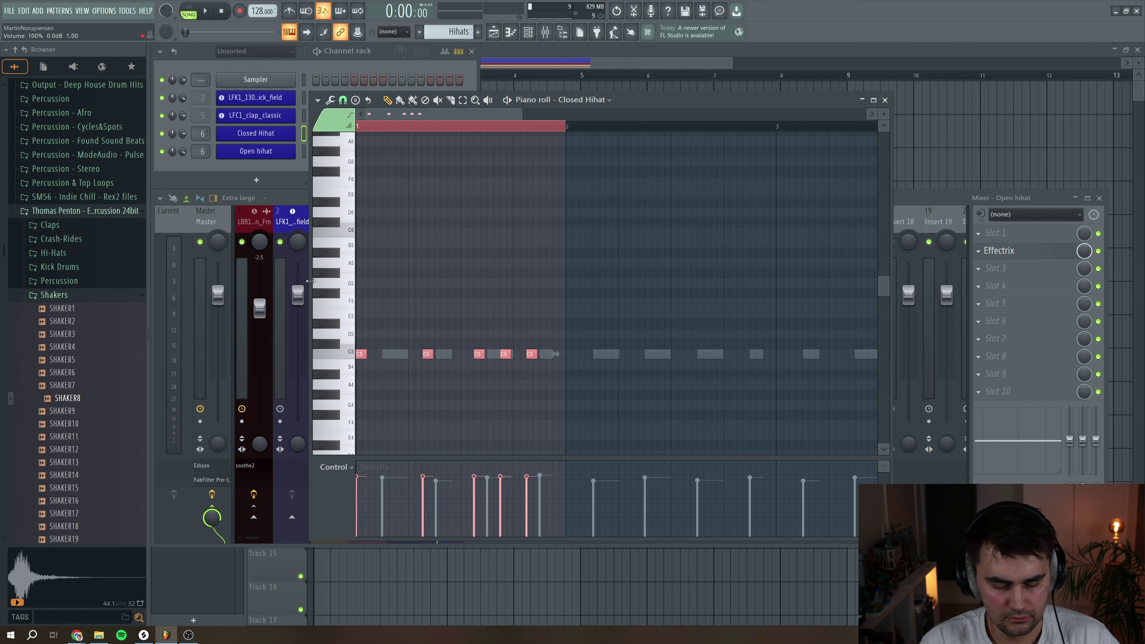
{"action": "key", "text": "ctrl+b"}
{"action": "key", "text": "ctrl+b"}
{"action": "key", "text": "ctrl+b"}
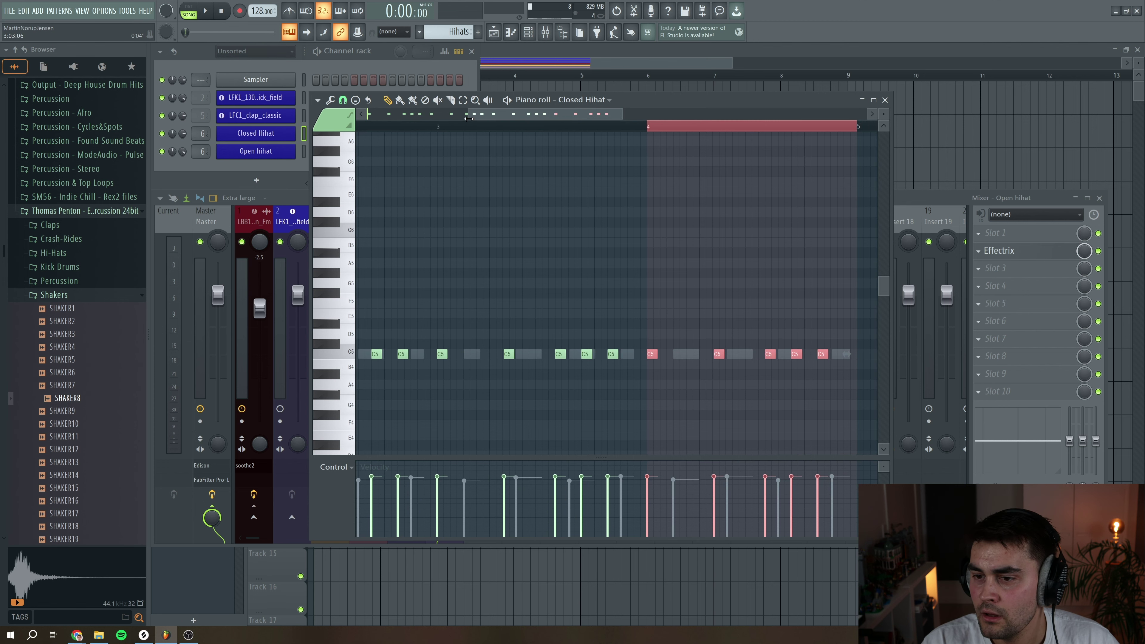
{"action": "left_click_drag", "start_coordinate": [469, 118], "coordinate": [367, 114]}
- Quantize all the closed hi-hat notes to the grid and play back to check
{"action": "left_click_drag", "start_coordinate": [852, 378], "coordinate": [338, 336]}
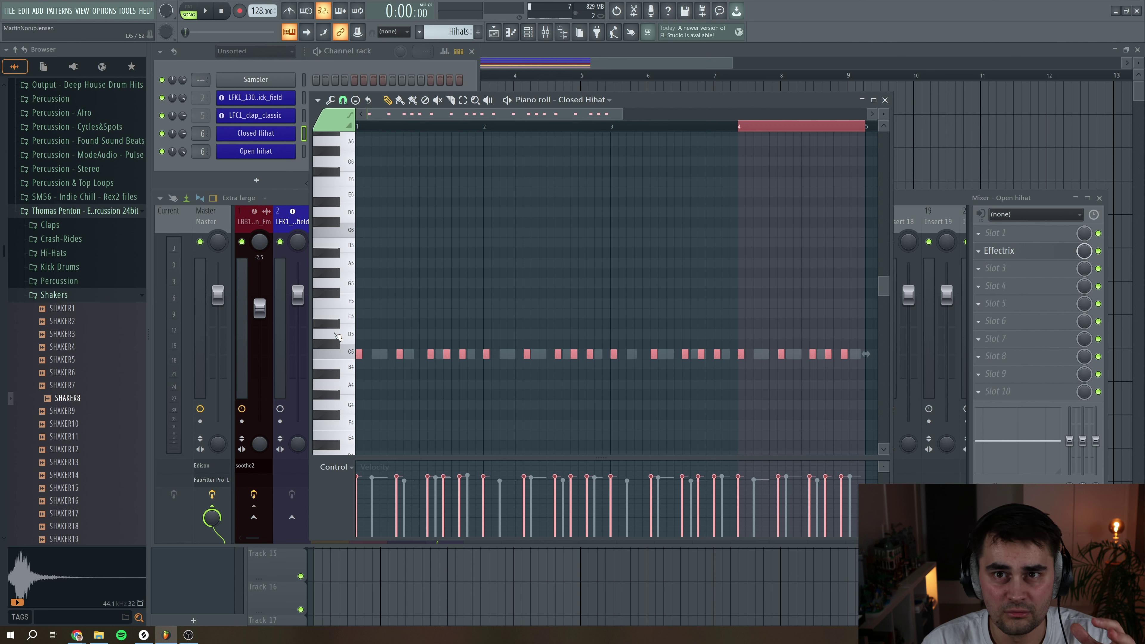
{"action": "left_click", "coordinate": [331, 100]}
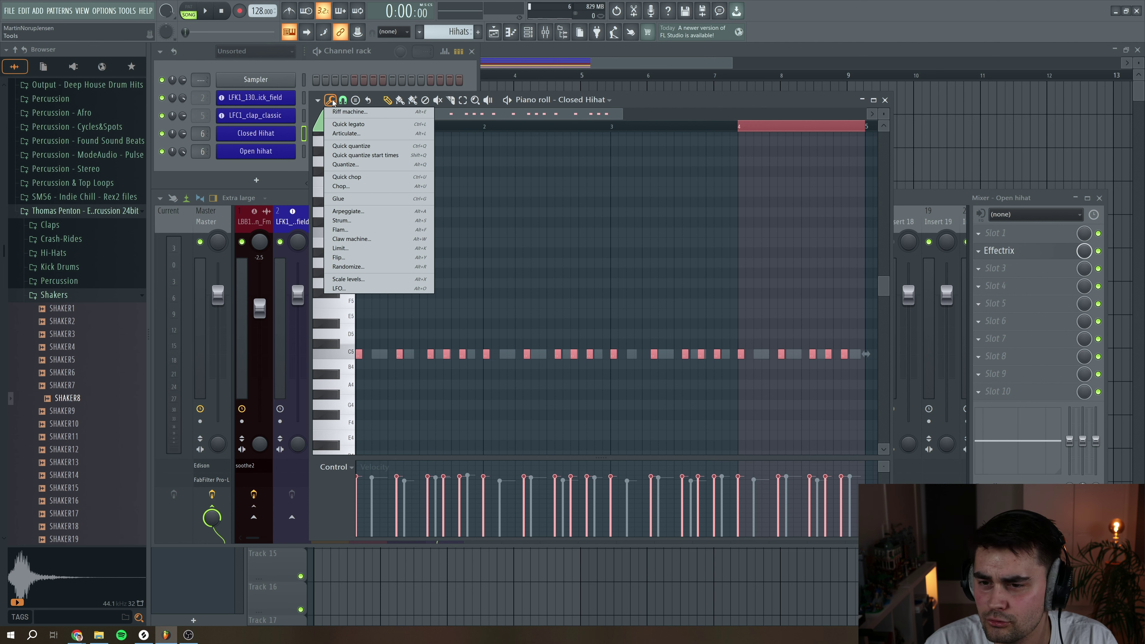
{"action": "left_click", "coordinate": [349, 164]}
{"action": "left_click", "coordinate": [631, 381]}
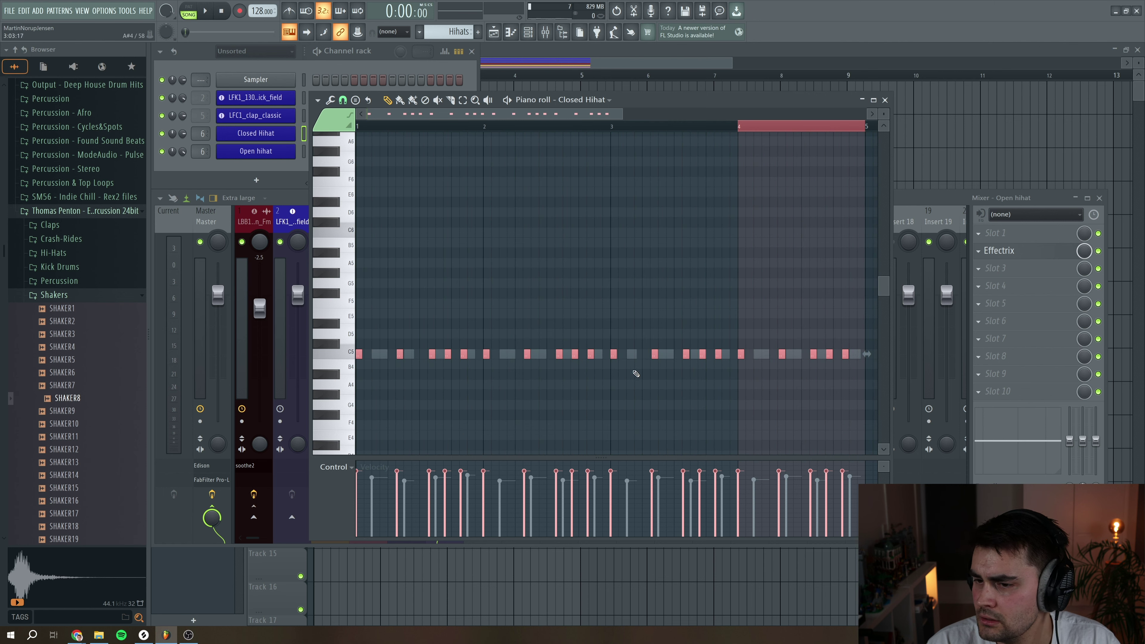
{"action": "key", "text": "space"}
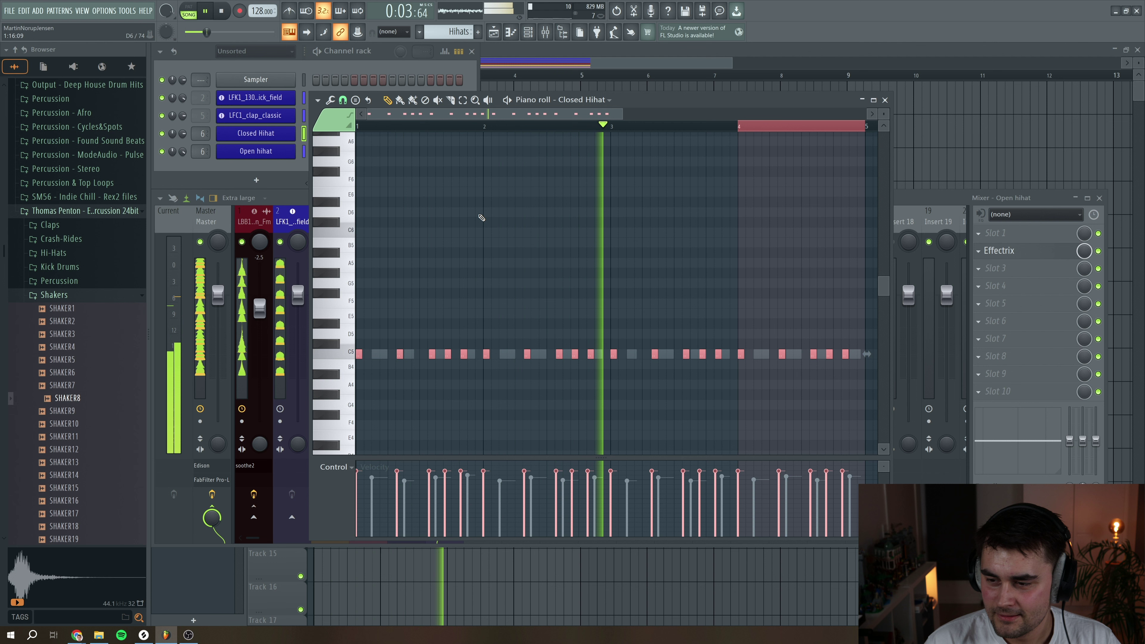
{"action": "key", "text": "space"}
{"action": "key", "text": "space"}
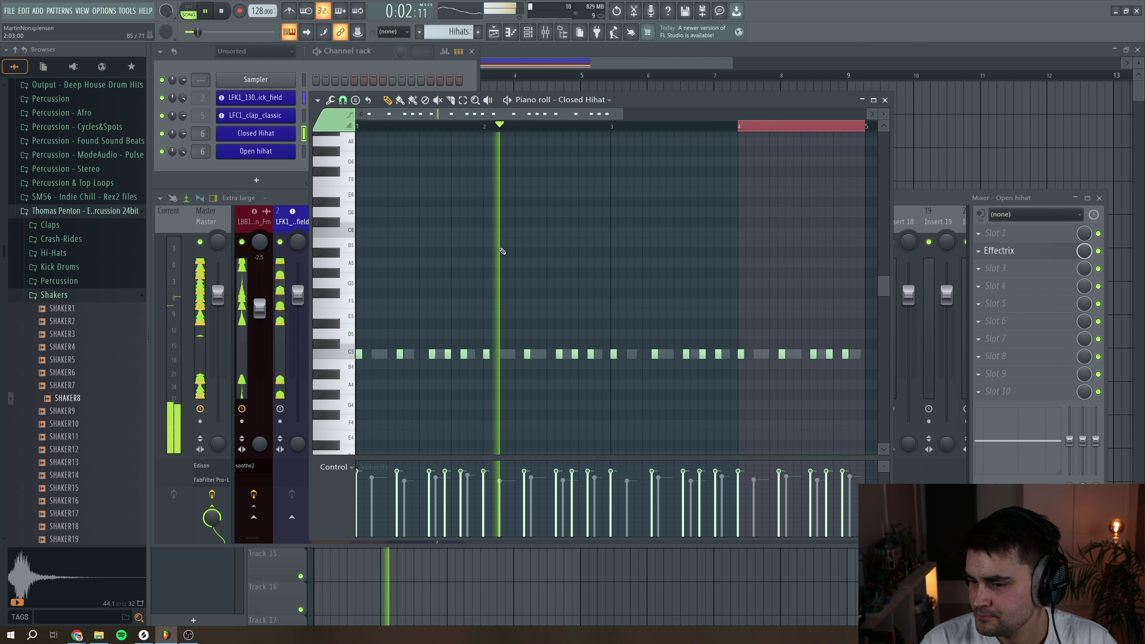
{"action": "key", "text": "space"}
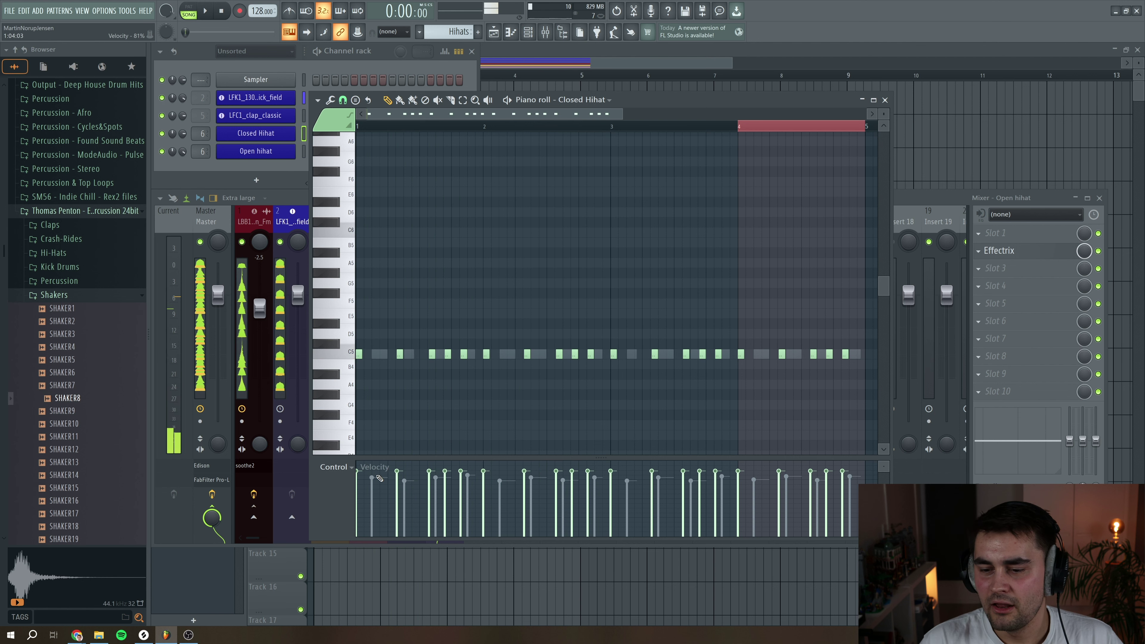
- Vary the closed hi-hat notes' fine pitch slightly and audition the result
{"action": "left_click", "coordinate": [335, 467]}
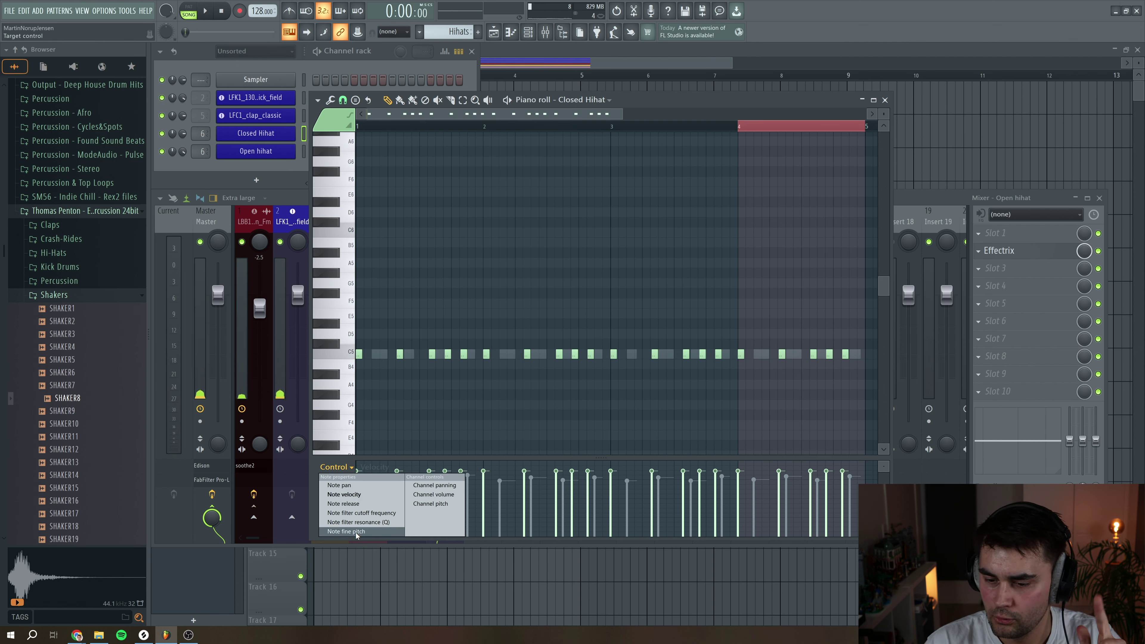
{"action": "left_click", "coordinate": [346, 531]}
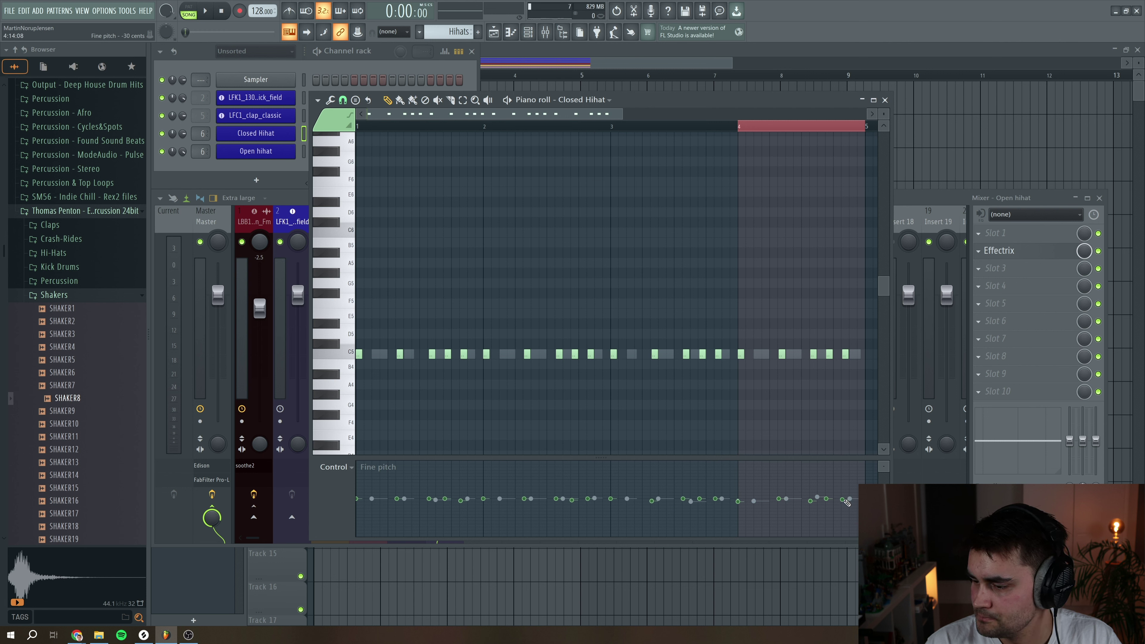
{"action": "key", "text": "space"}
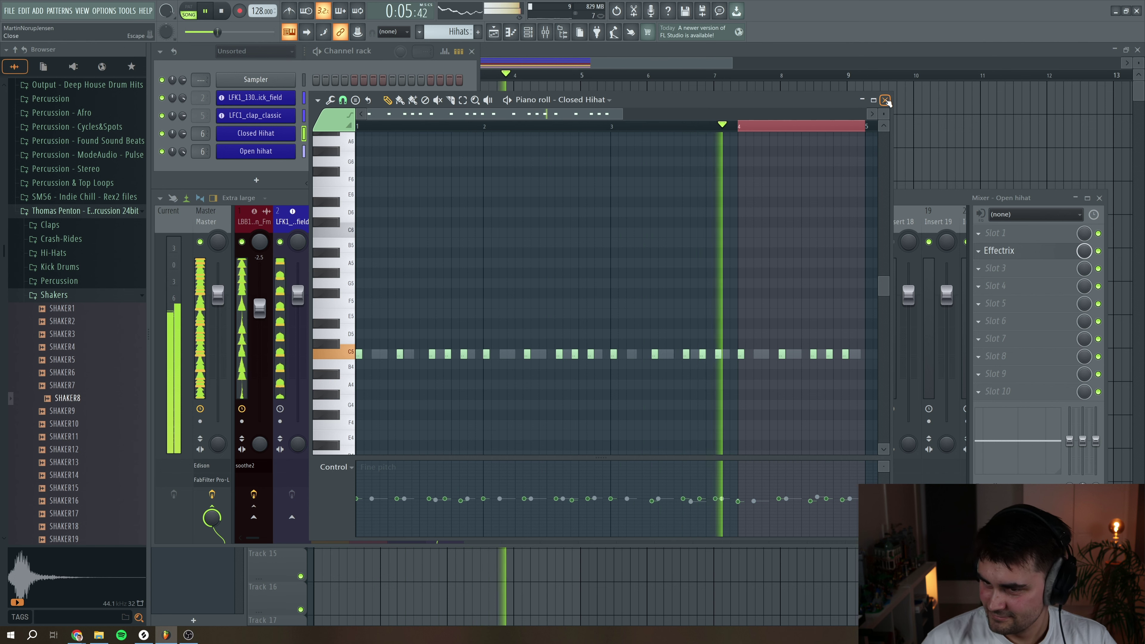
{"action": "key", "text": "space"}
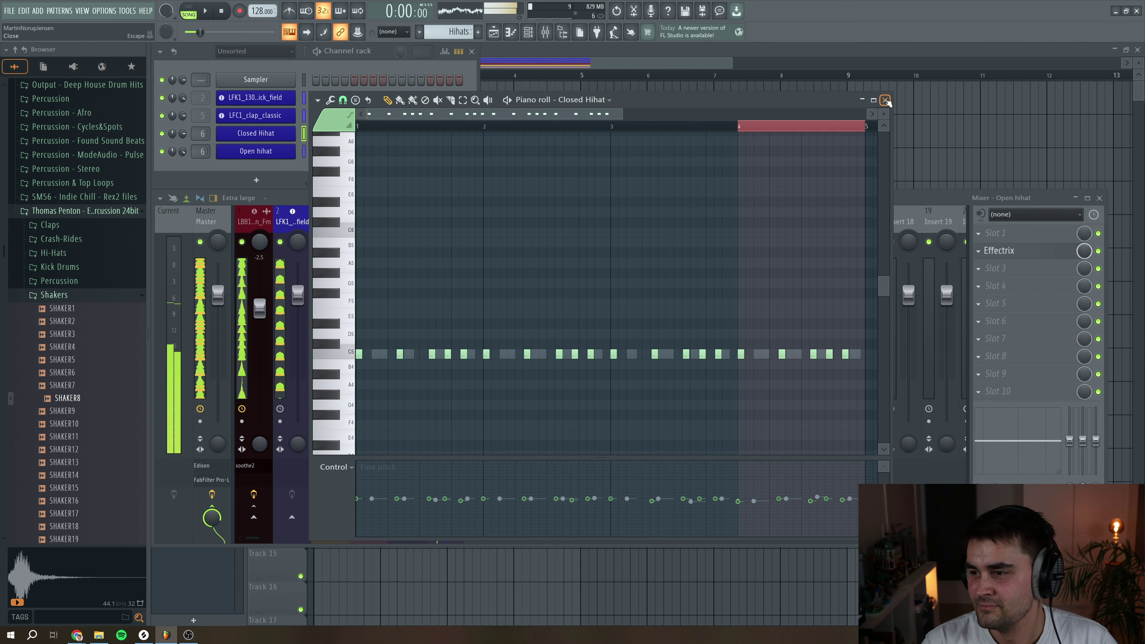
- Give each closed hi-hat note a small left or right pan offset and play it
{"action": "left_click", "coordinate": [336, 467]}
{"action": "left_click", "coordinate": [347, 477]}
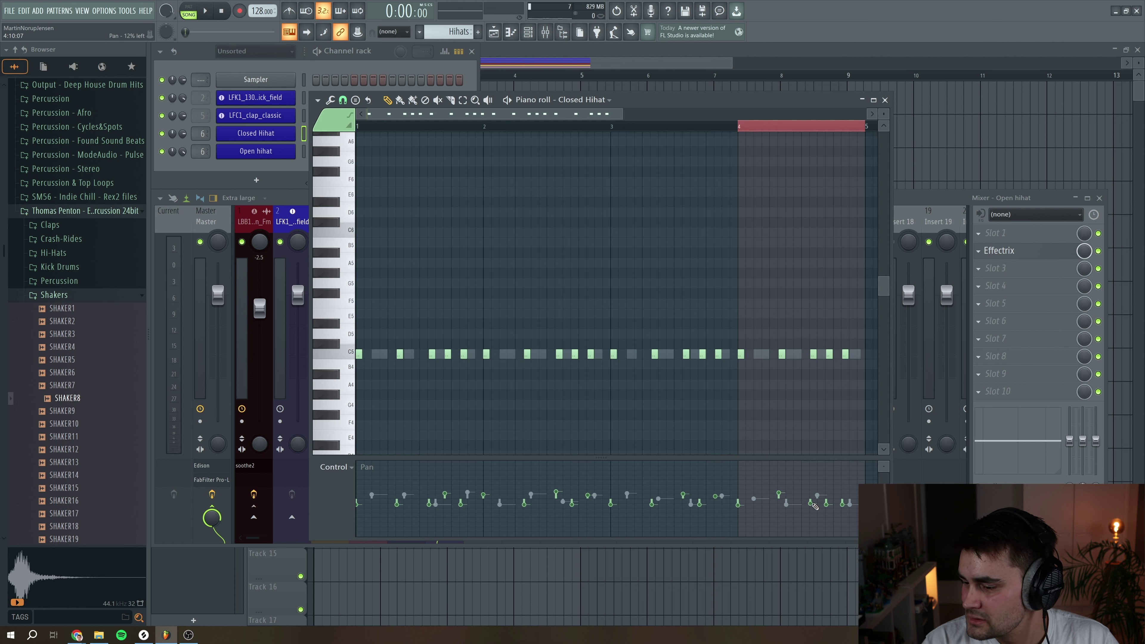
{"action": "key", "text": "space"}
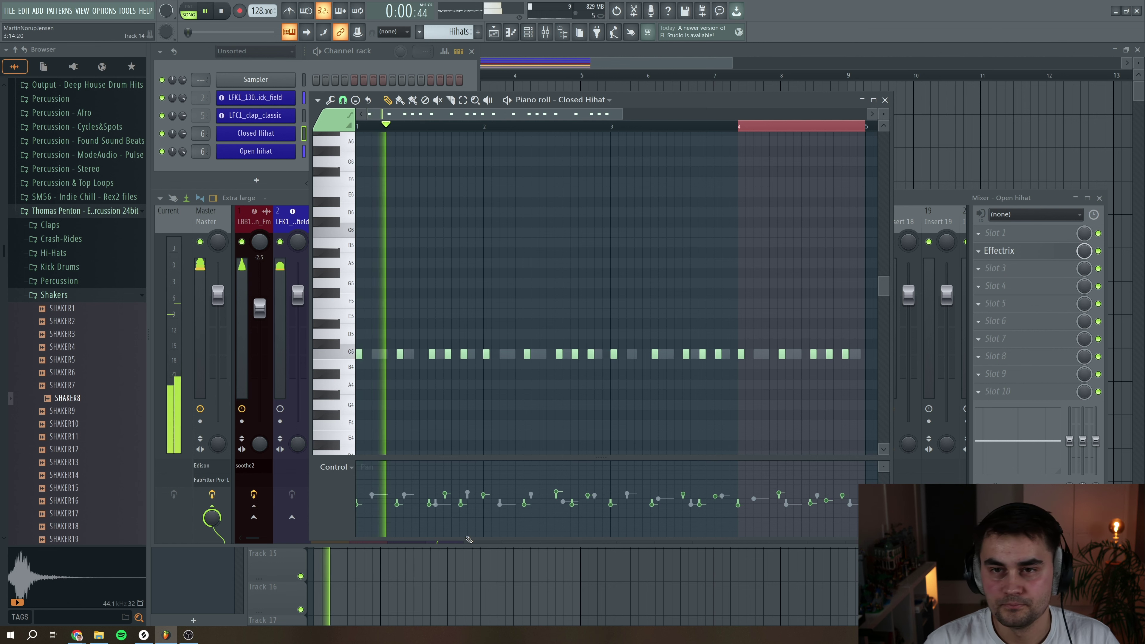
- Enable the Closed Hihat volume envelope with instant attack, 0% sustain and about 3% release
{"action": "left_click", "coordinate": [885, 100]}
{"action": "key", "text": "space"}
{"action": "left_click", "coordinate": [292, 153]}
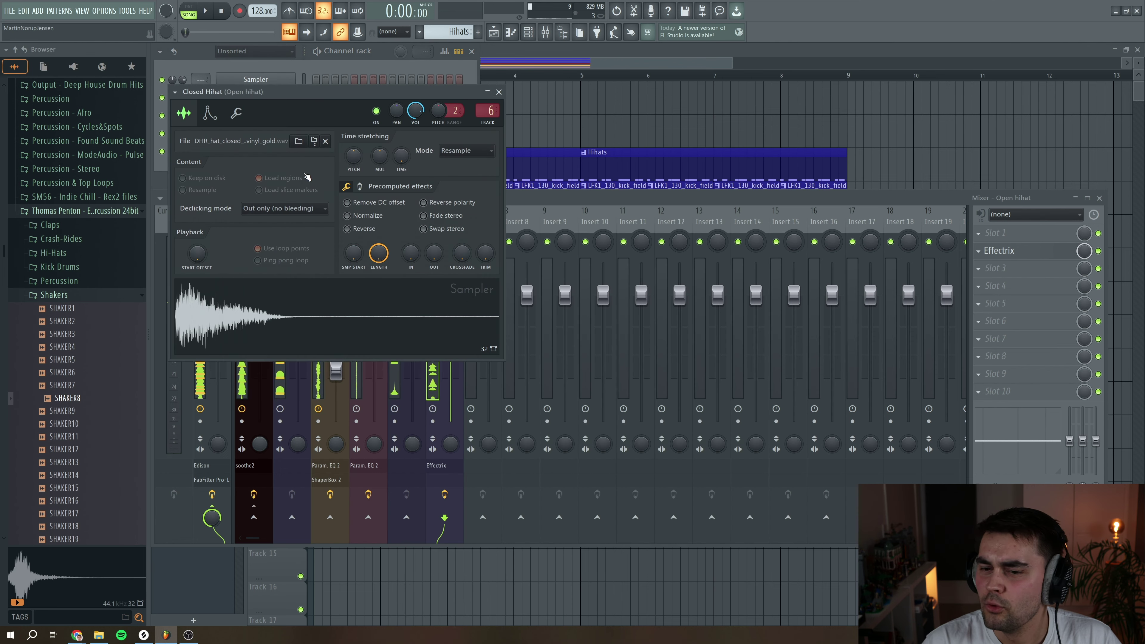
{"action": "left_click", "coordinate": [210, 113]}
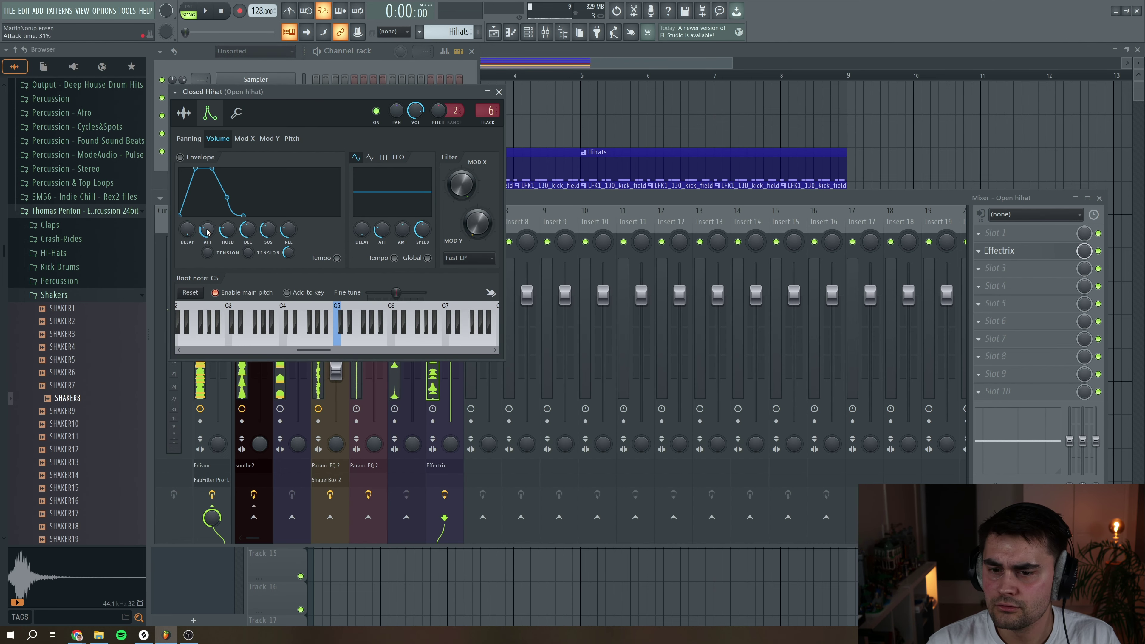
{"action": "left_click_drag", "start_coordinate": [208, 232], "coordinate": [260, 235]}
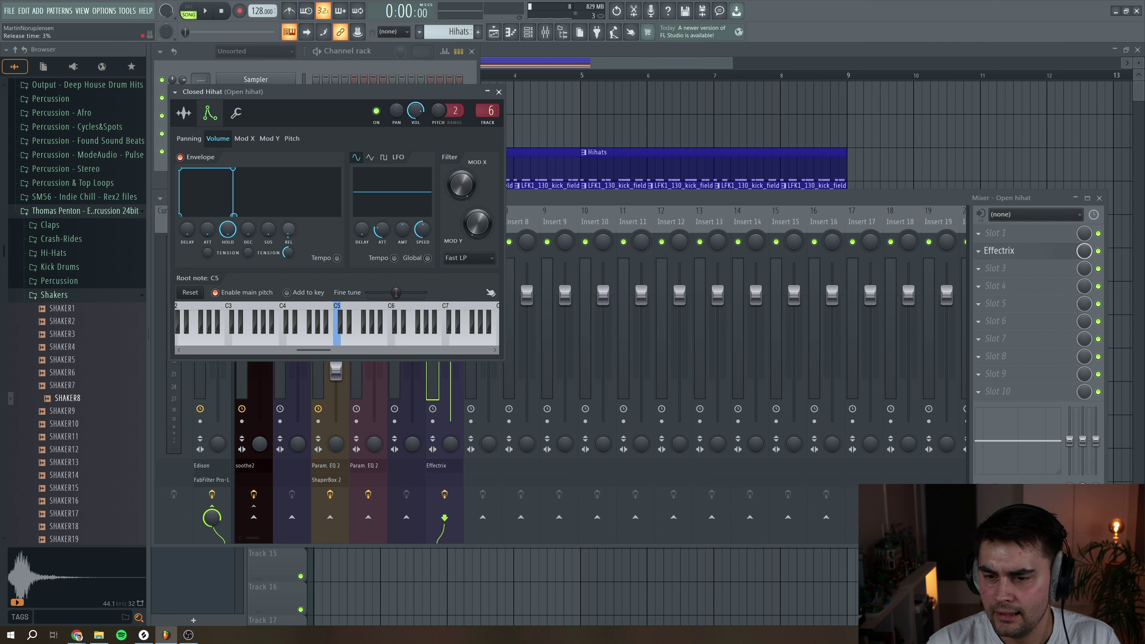
{"action": "left_click", "coordinate": [500, 92]}
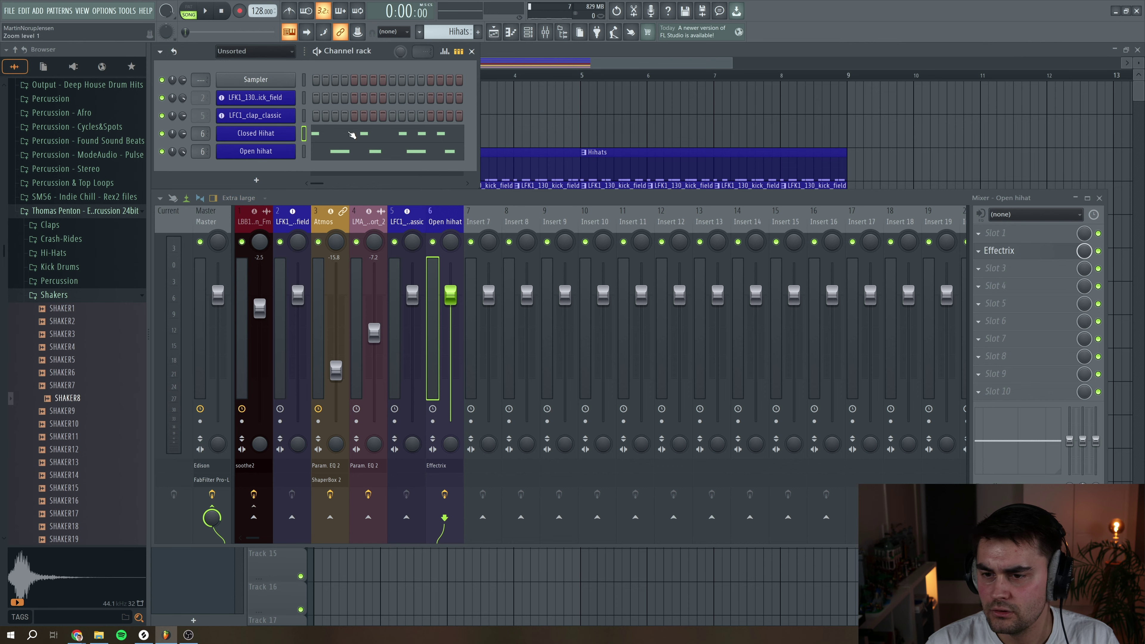
- Play the Closed Hihat pattern, nudge a few notes, then close its piano roll with F7
{"action": "left_click", "coordinate": [352, 135]}
{"action": "key", "text": "space"}
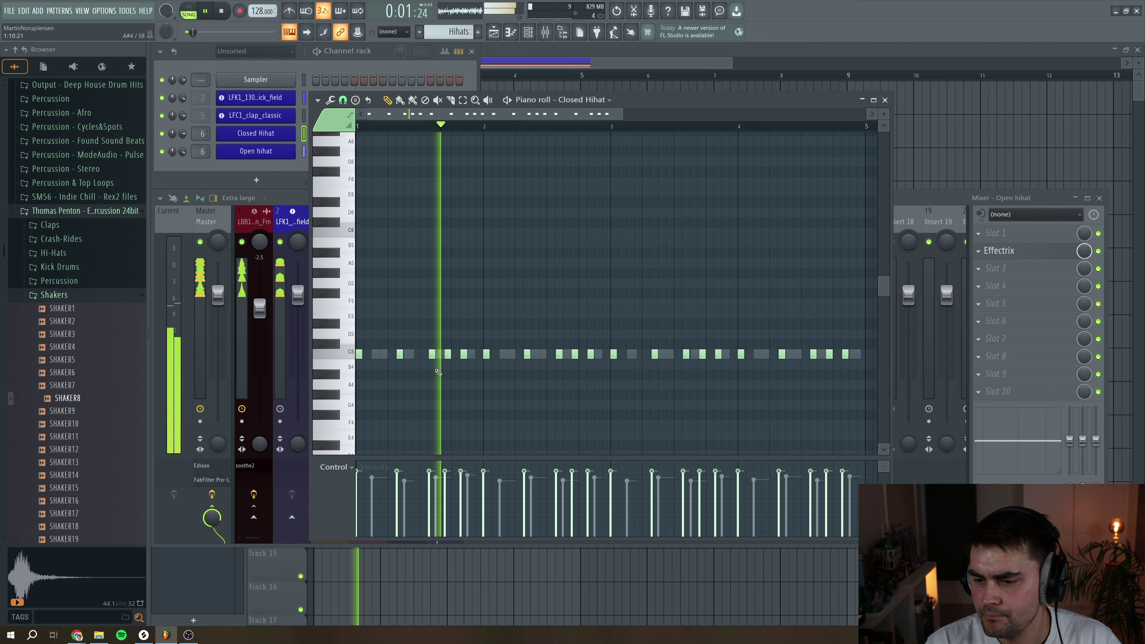
{"action": "key", "text": "space"}
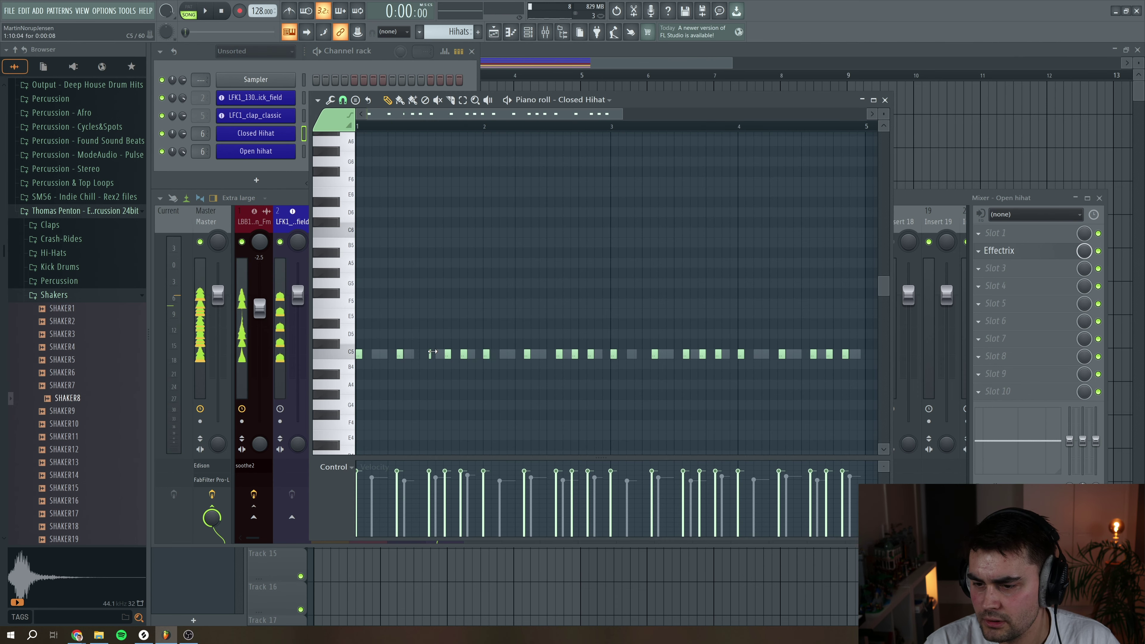
{"action": "key", "text": "space"}
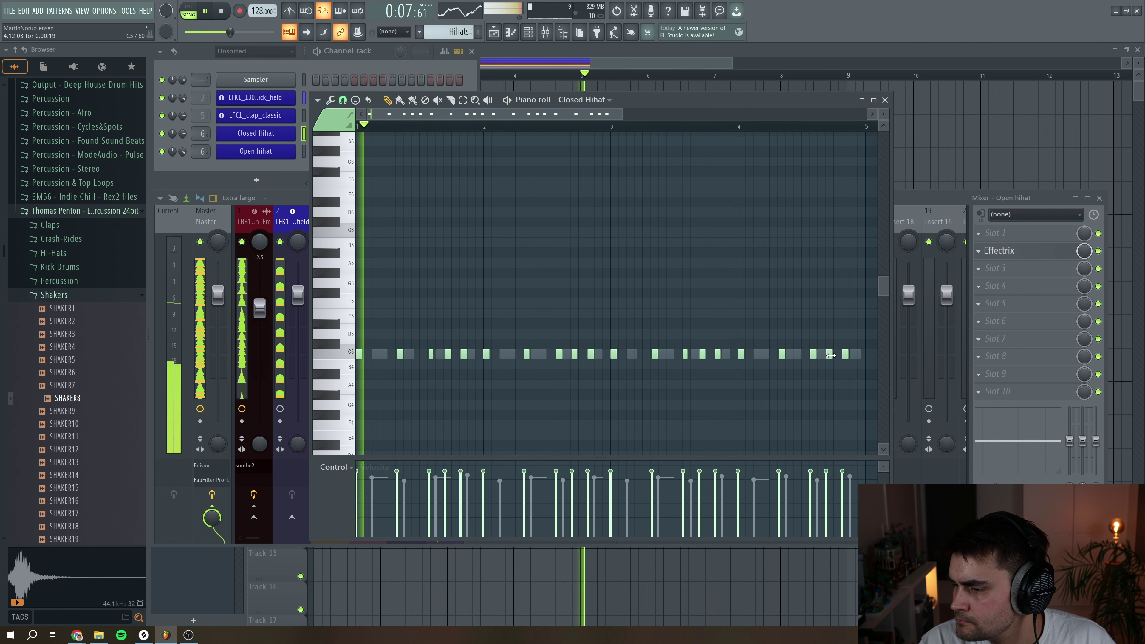
{"action": "key", "text": "space"}
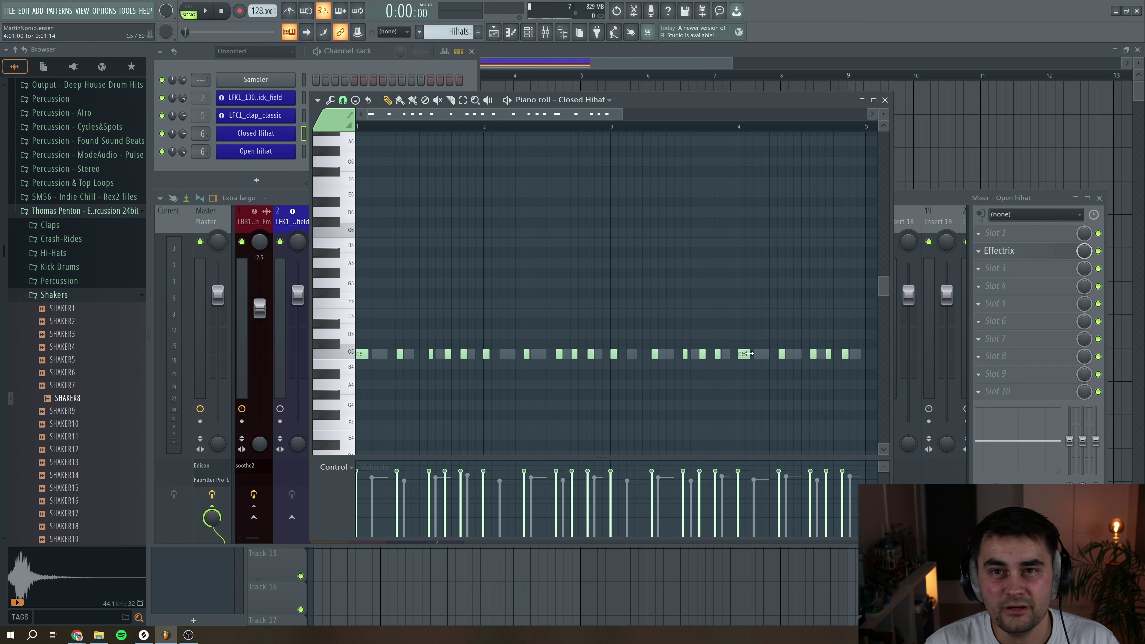
{"action": "key", "text": "space"}
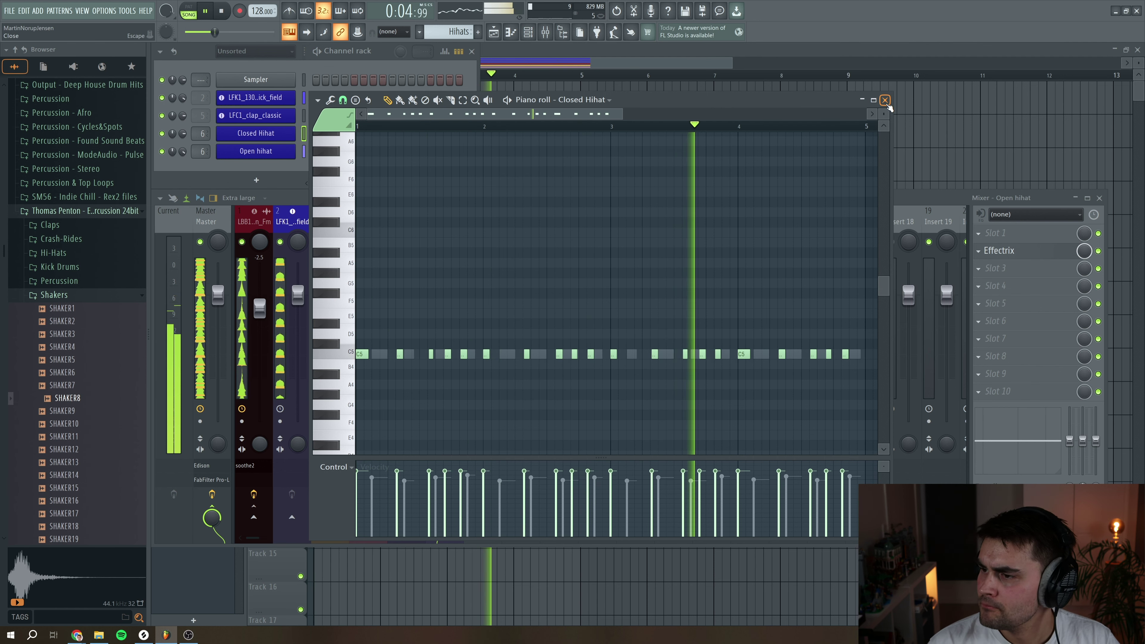
{"action": "key", "text": "F7"}
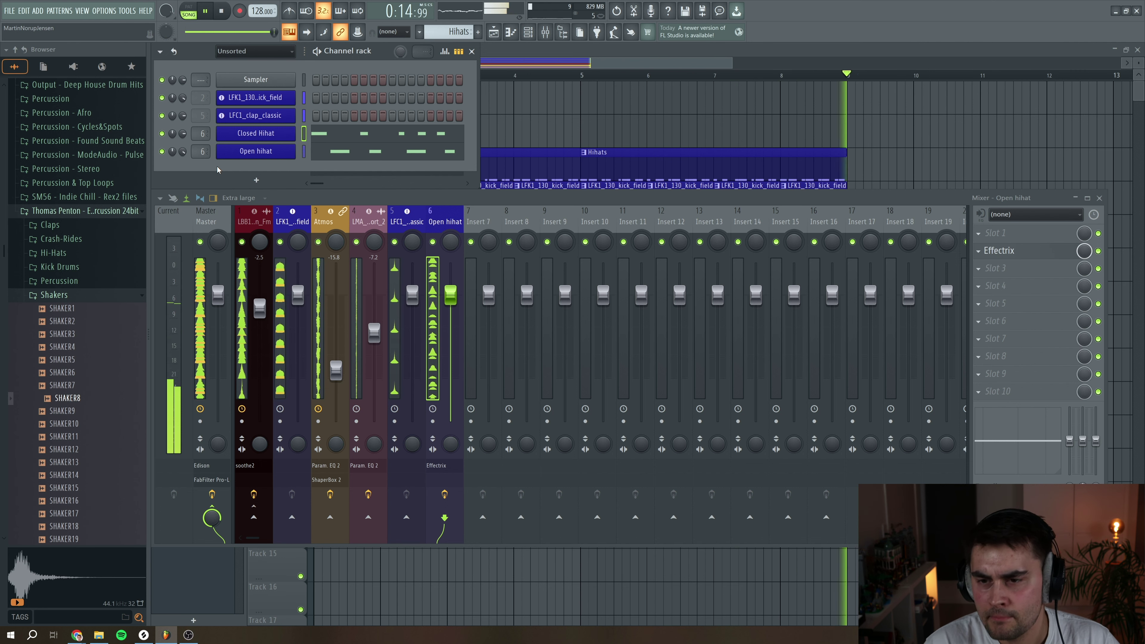
- Stop playback, open the Open hihat piano roll and add a C4 note at the start of bar 1
{"action": "key", "text": "space"}
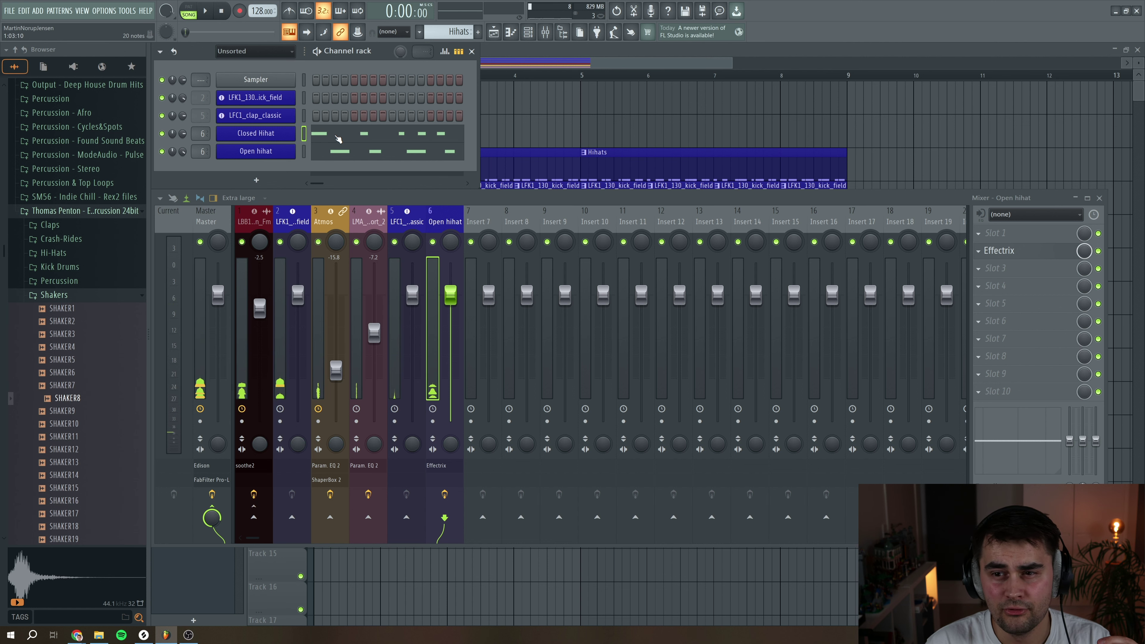
{"action": "left_click", "coordinate": [347, 155]}
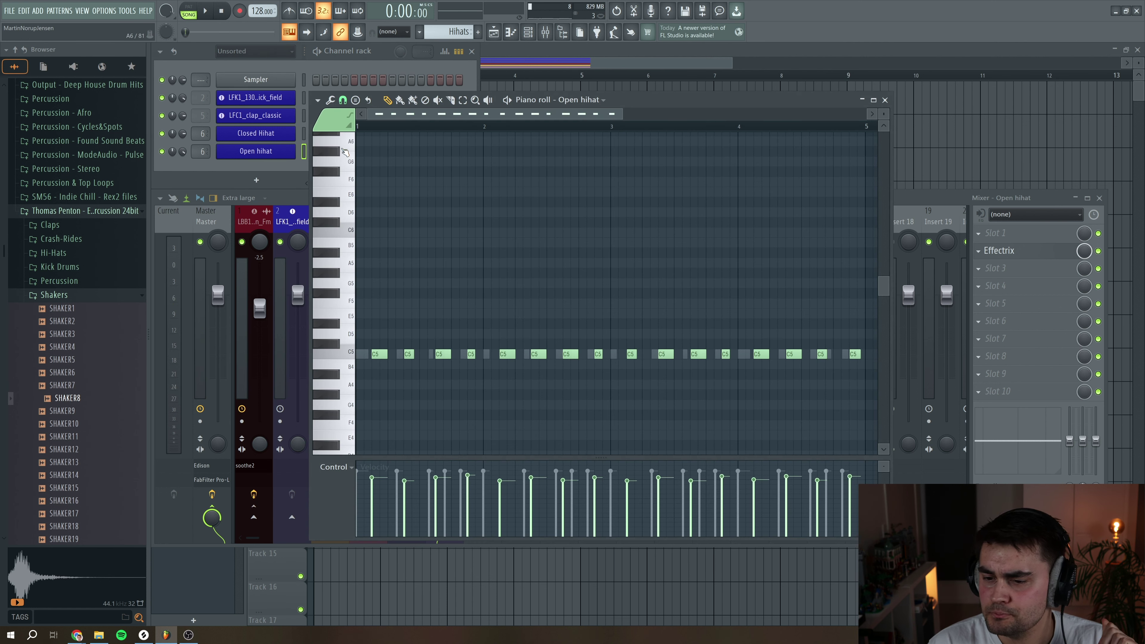
{"action": "scroll", "coordinate": [481, 150], "scroll_direction": "down", "scroll_amount": 5}
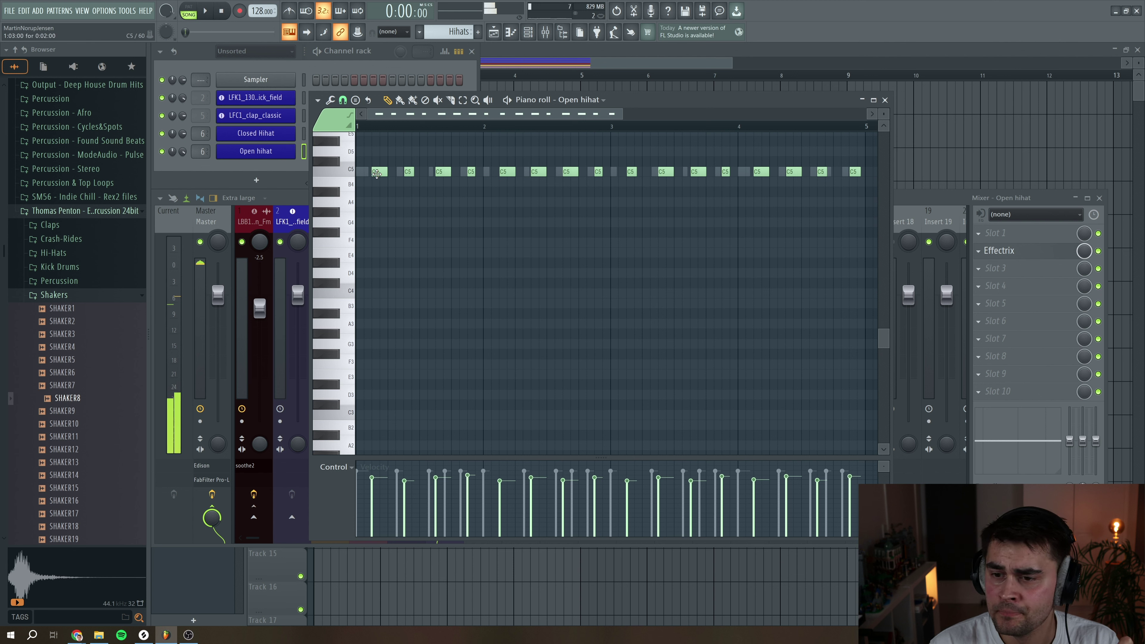
{"action": "left_click", "coordinate": [380, 294]}
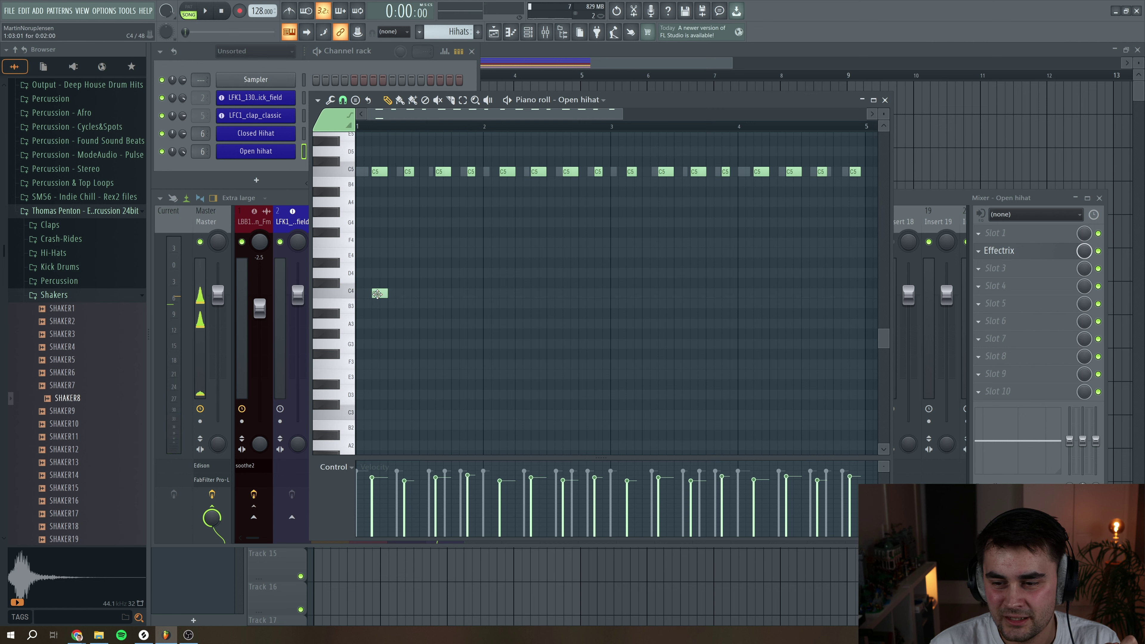
- Set and accept the new C4 note's properties, then play the pattern
{"action": "double_click", "coordinate": [379, 293]}
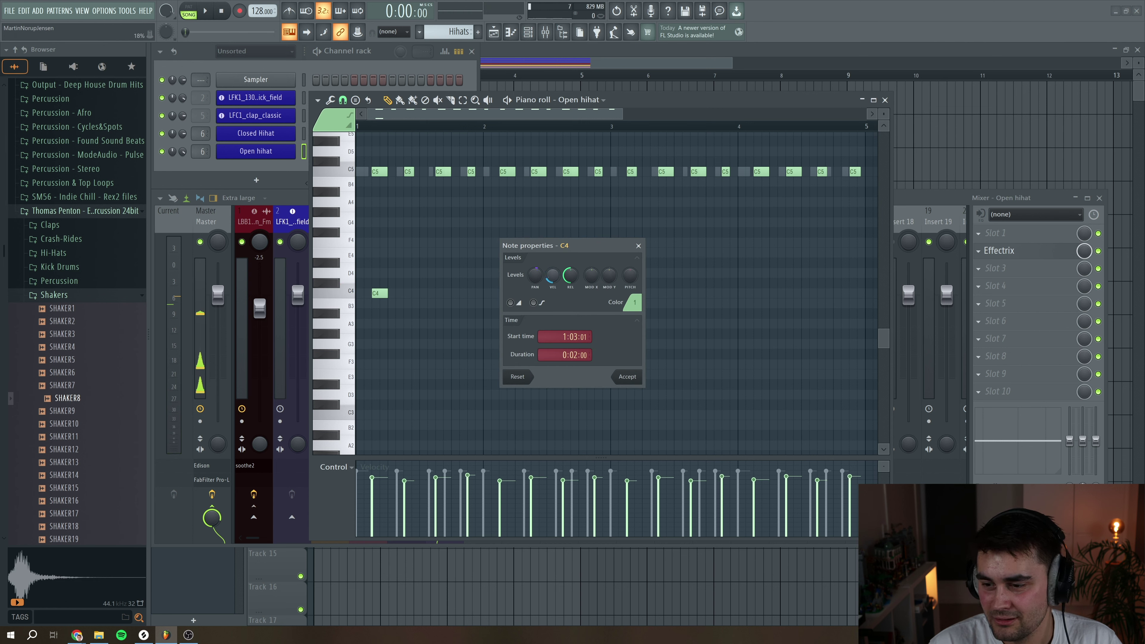
{"action": "left_click", "coordinate": [629, 382]}
{"action": "double_click", "coordinate": [379, 292]}
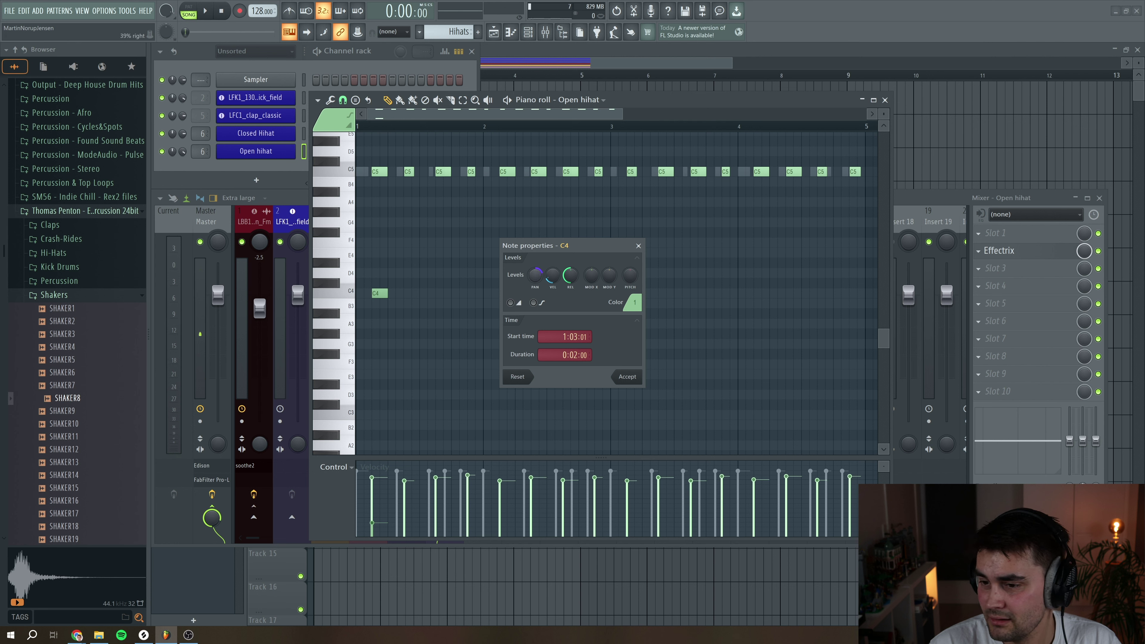
{"action": "left_click", "coordinate": [629, 378]}
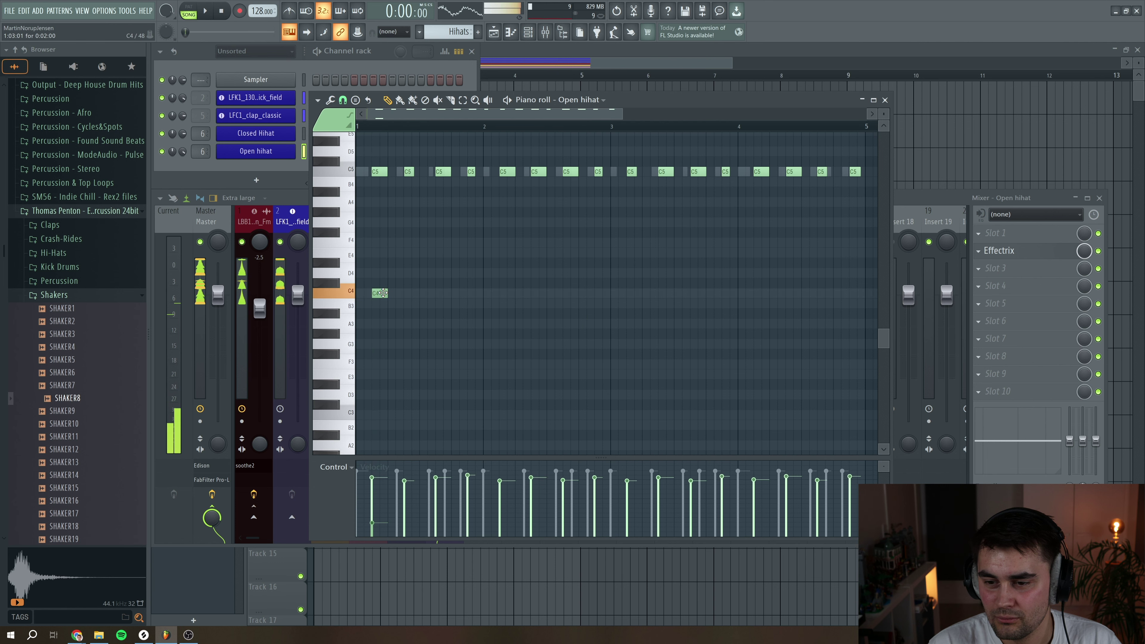
{"action": "double_click", "coordinate": [380, 293]}
{"action": "left_click", "coordinate": [627, 377]}
{"action": "key", "text": "space"}
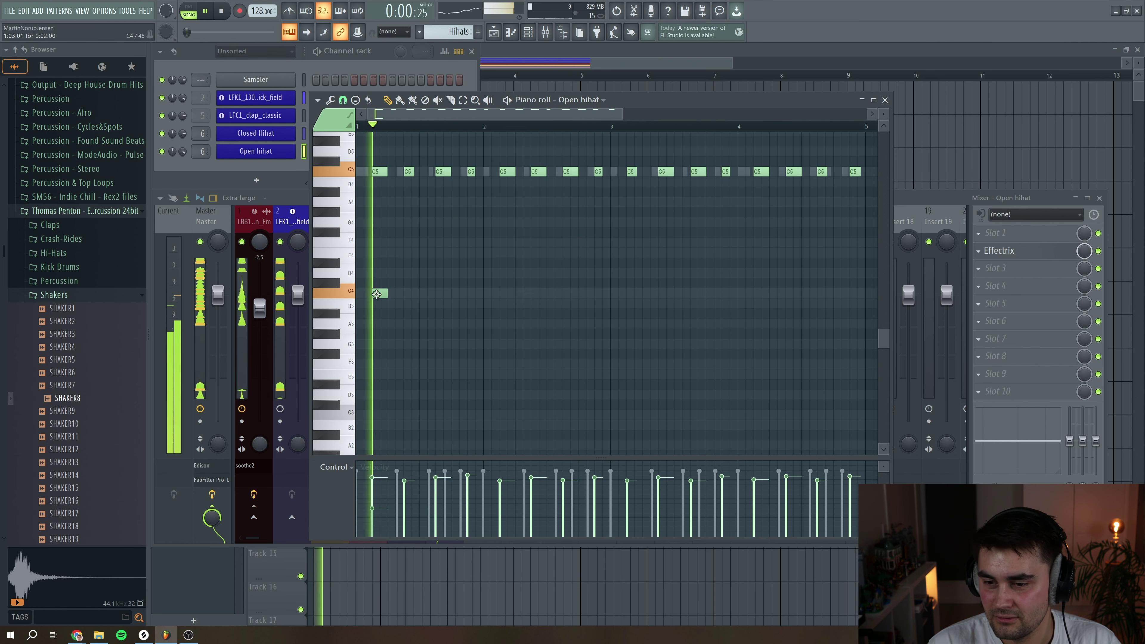
- Place short C4 notes at bars 2, 3 and 4 of the Open hihat pattern, auditioning with playback
{"action": "key", "text": "space"}
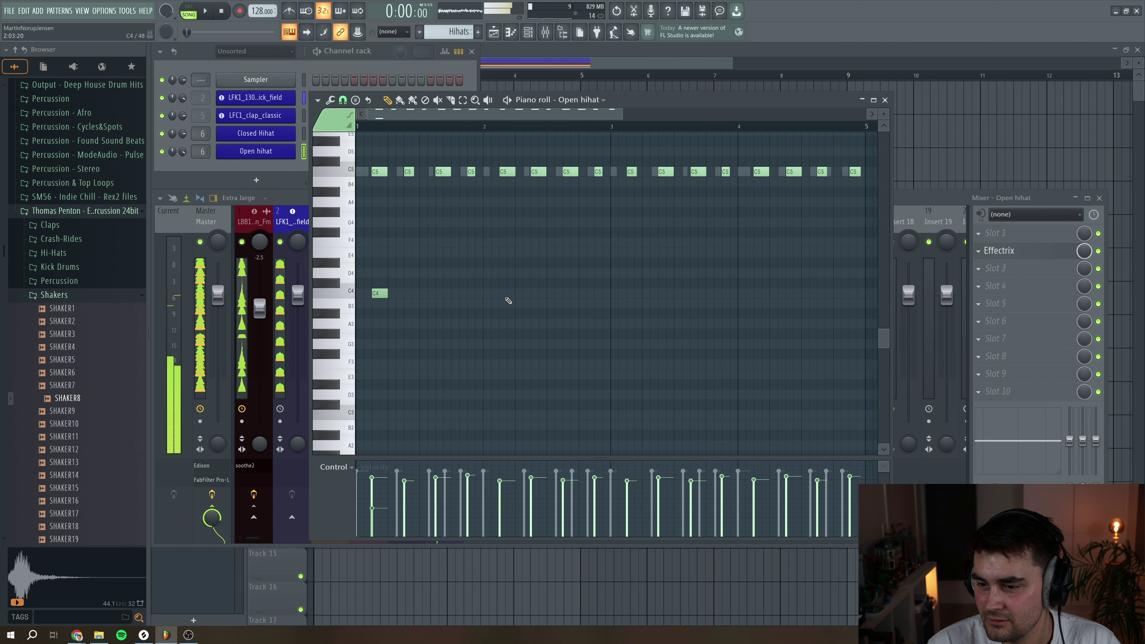
{"action": "left_click", "coordinate": [500, 293]}
{"action": "key", "text": "space"}
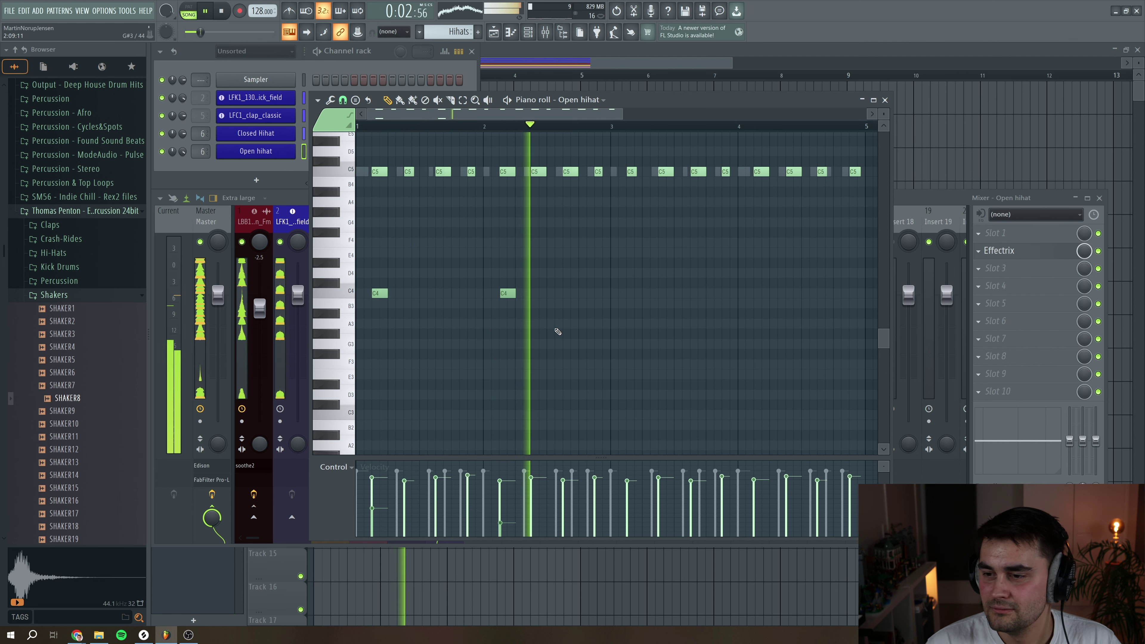
{"action": "key", "text": "space"}
{"action": "left_click", "coordinate": [659, 293]}
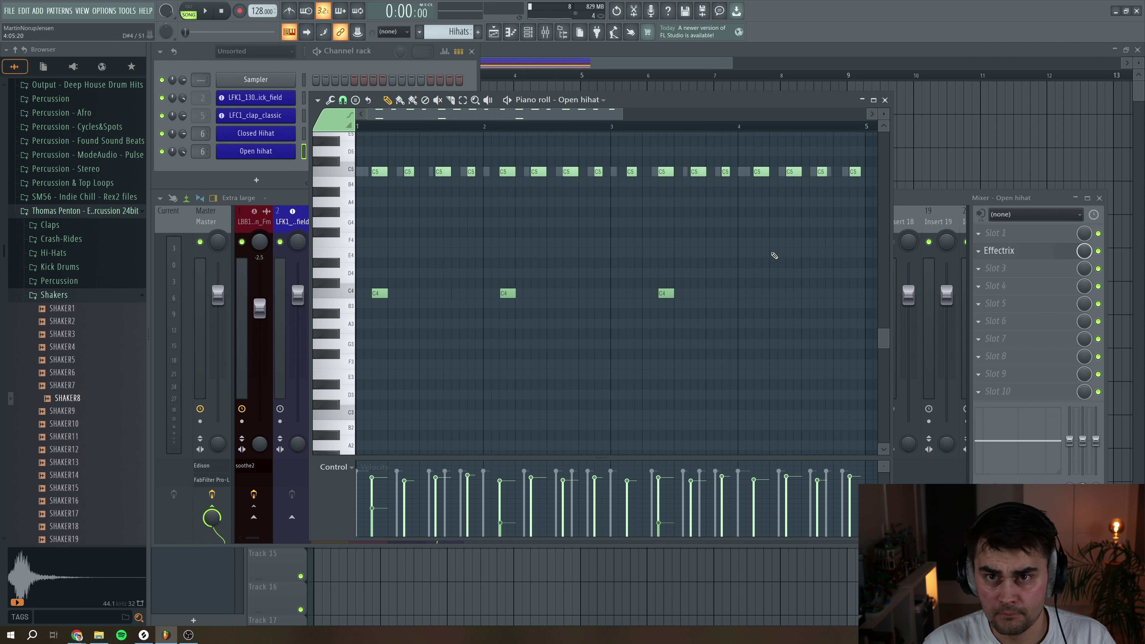
{"action": "left_click", "coordinate": [790, 293]}
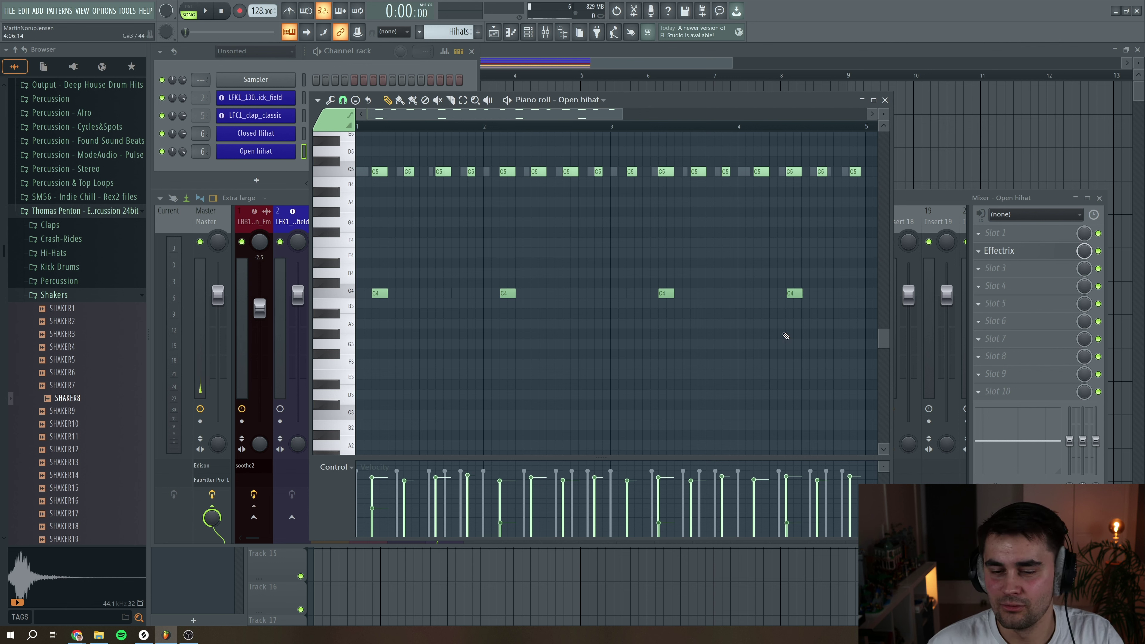
{"action": "key", "text": "space"}
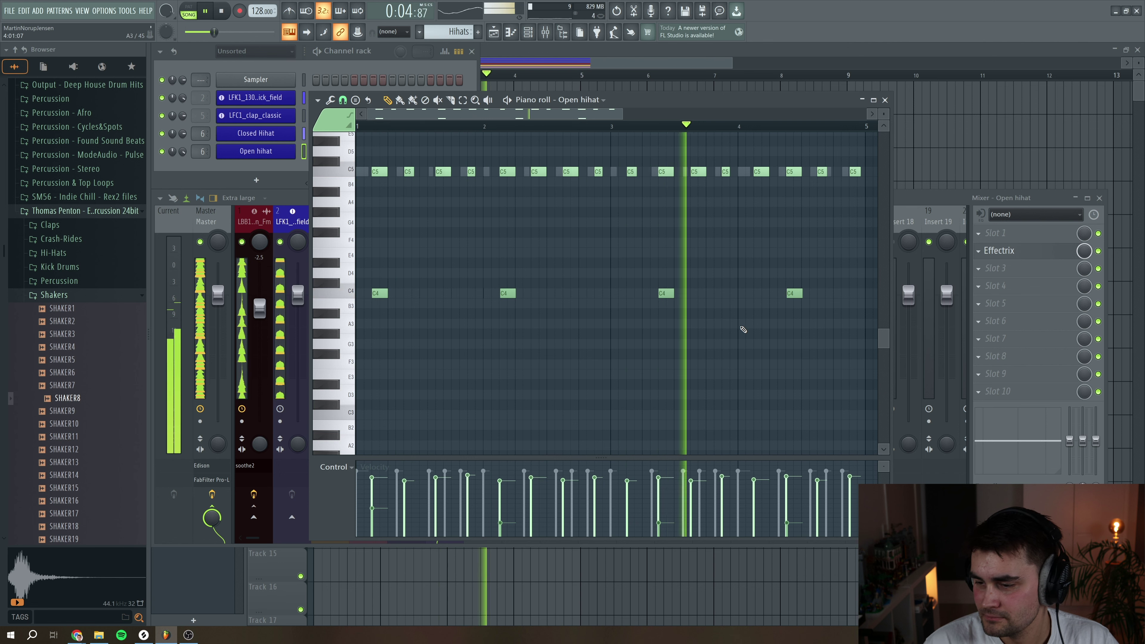
- Apply level offsets to the three later C4 notes in the Open hihat pattern
{"action": "left_click_drag", "start_coordinate": [835, 332], "coordinate": [507, 261]}
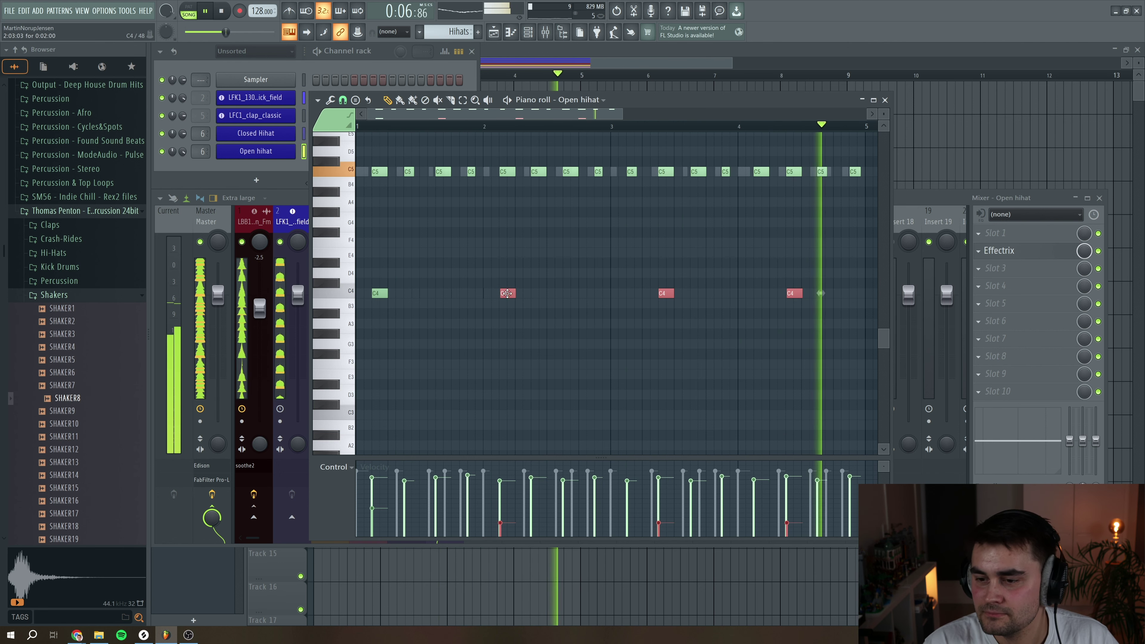
{"action": "double_click", "coordinate": [507, 293]}
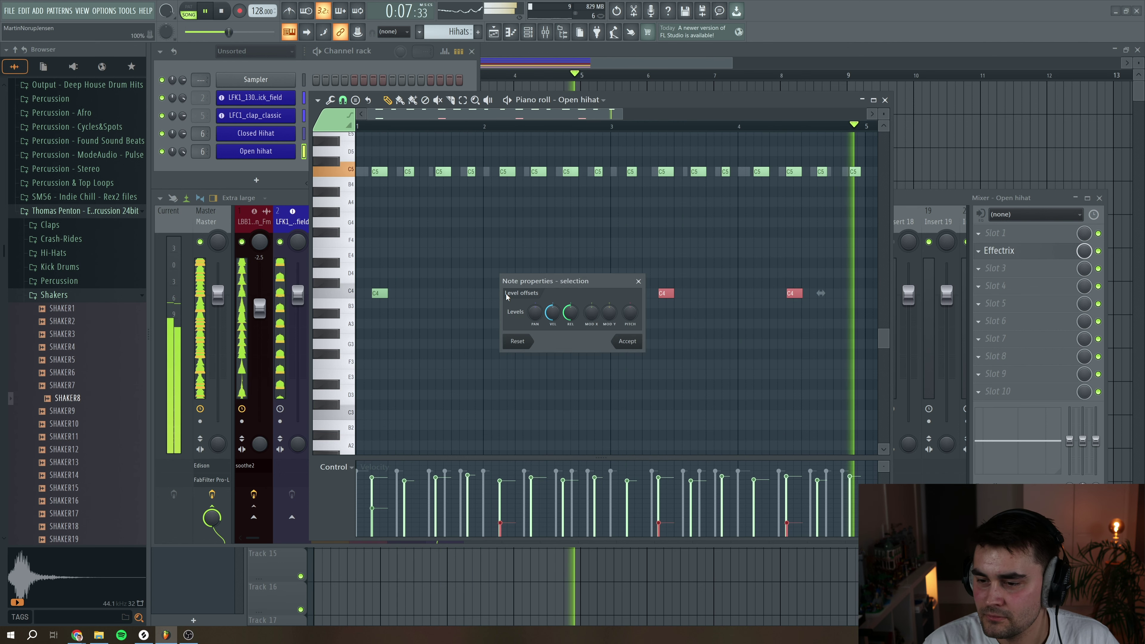
{"action": "left_click", "coordinate": [615, 341]}
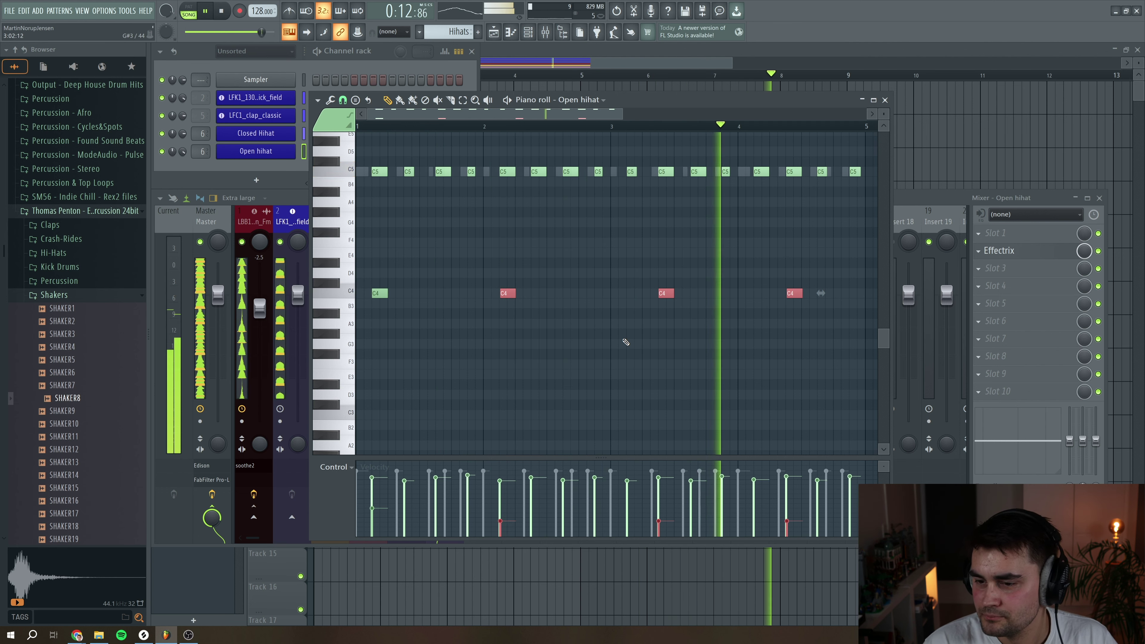
{"action": "left_click", "coordinate": [606, 312]}
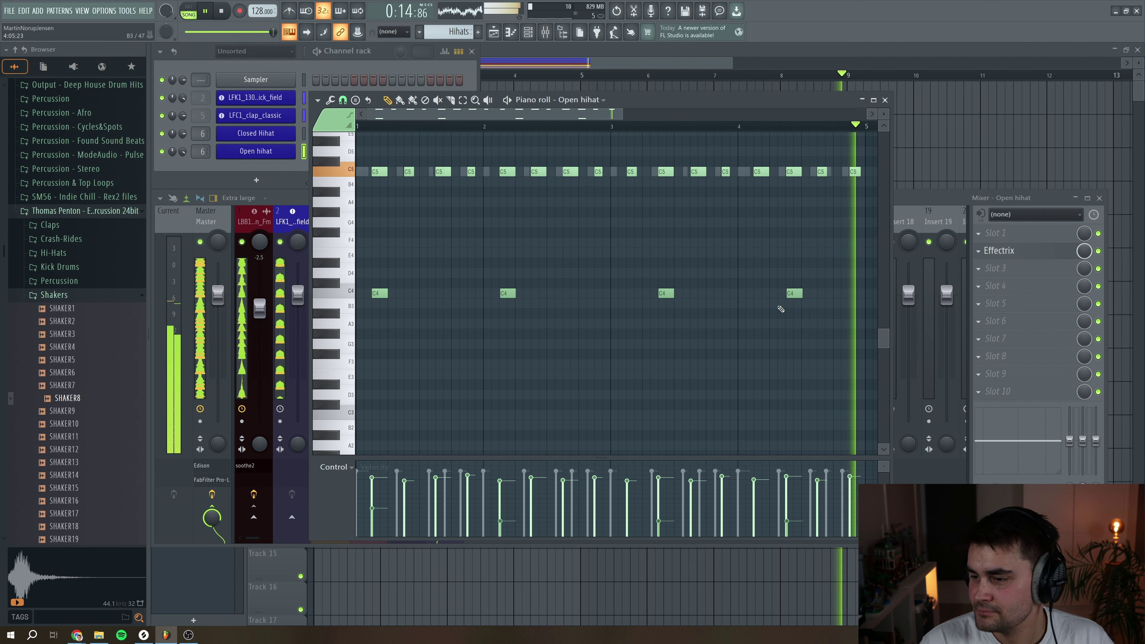
- Shift the last two C4 notes one step earlier, adjust their levels, and close the piano roll
{"action": "left_click_drag", "start_coordinate": [818, 335], "coordinate": [632, 287]}
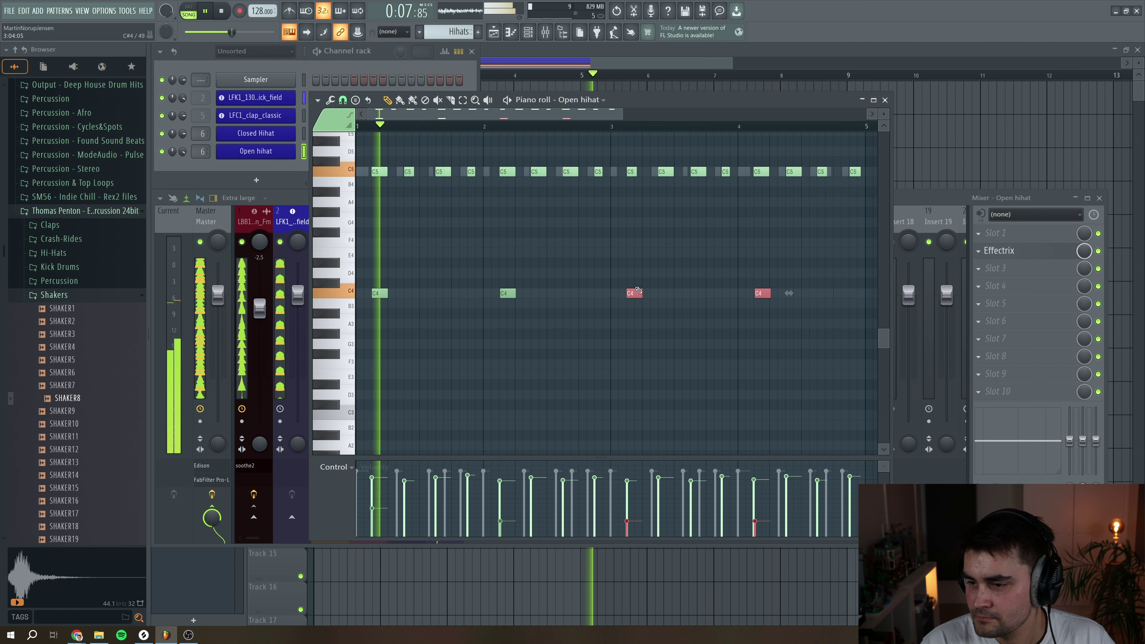
{"action": "double_click", "coordinate": [637, 292]}
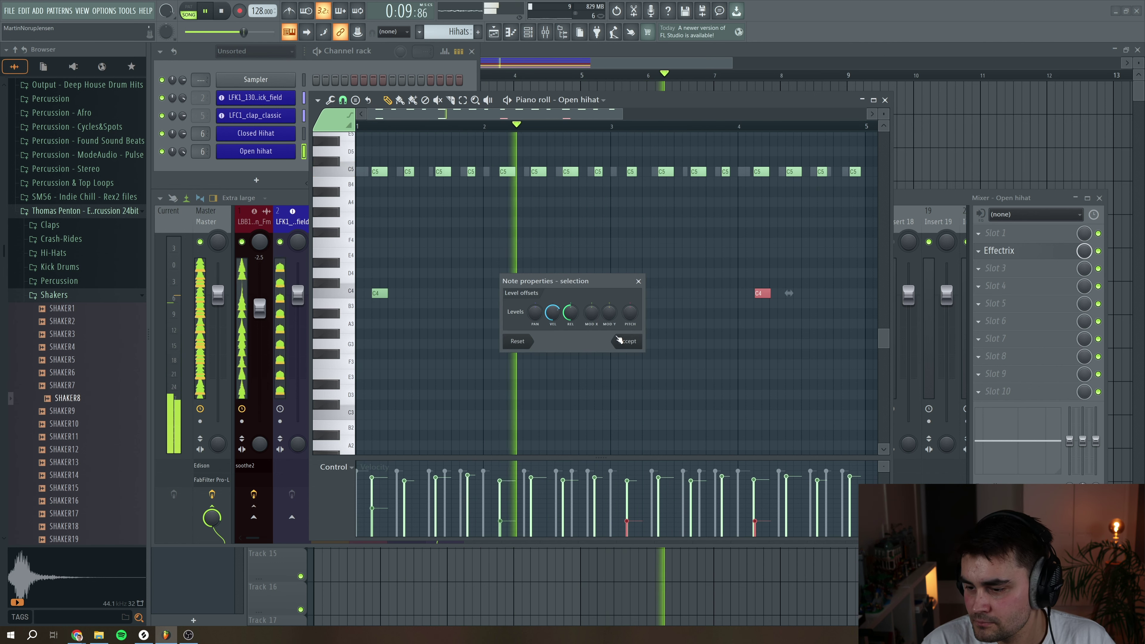
{"action": "left_click", "coordinate": [620, 339]}
{"action": "double_click", "coordinate": [634, 293]}
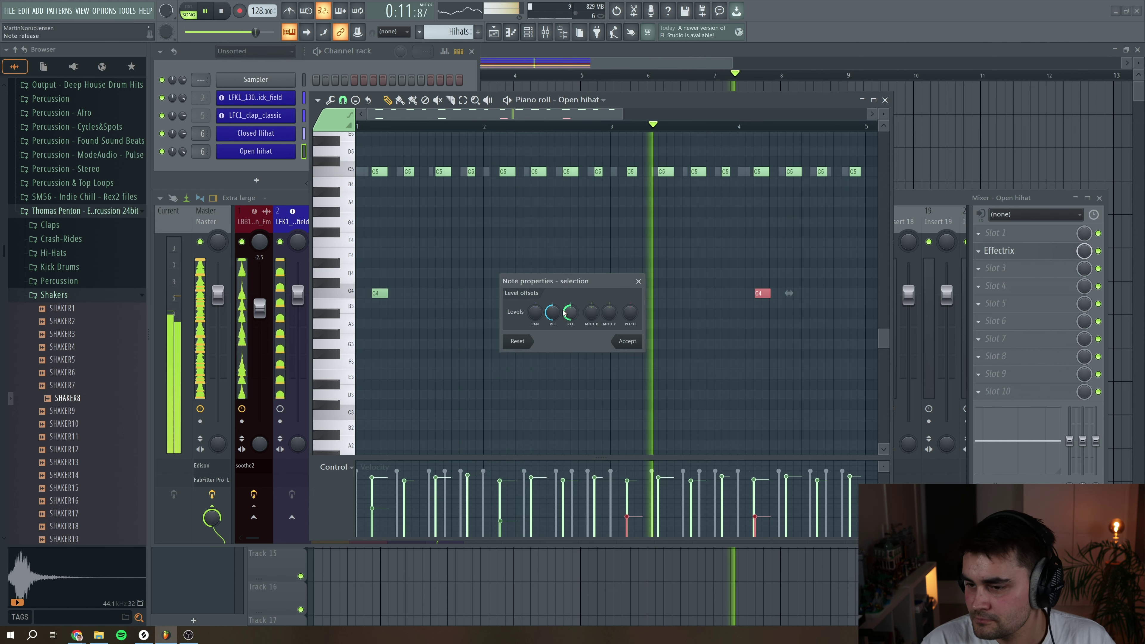
{"action": "left_click", "coordinate": [628, 341]}
{"action": "left_click", "coordinate": [641, 325]}
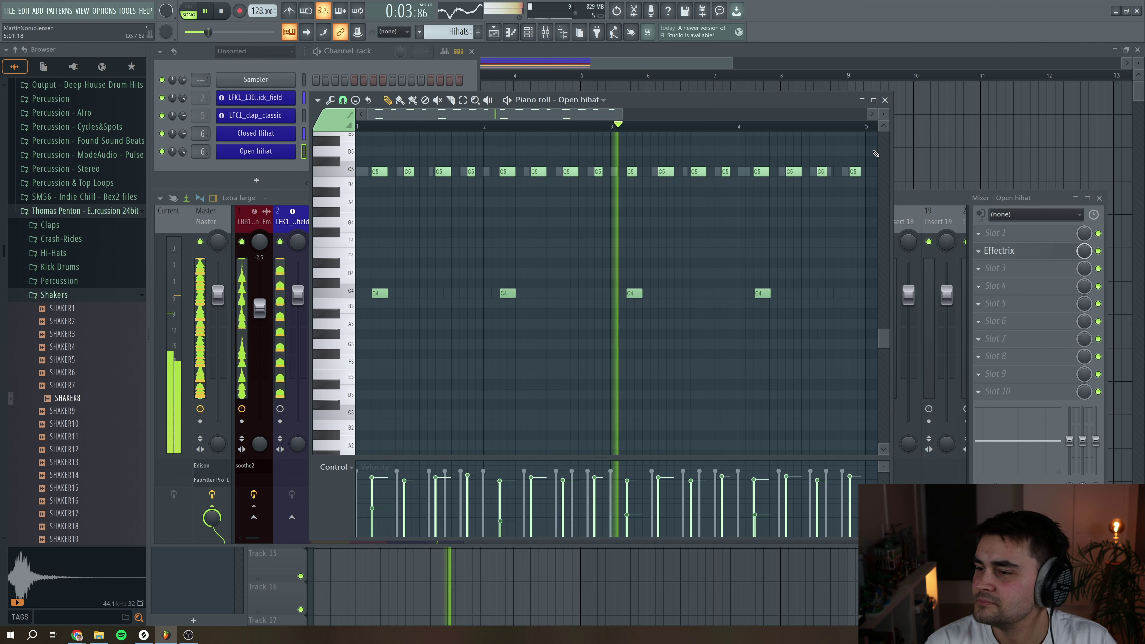
{"action": "key", "text": "space"}
{"action": "key", "text": "F7"}
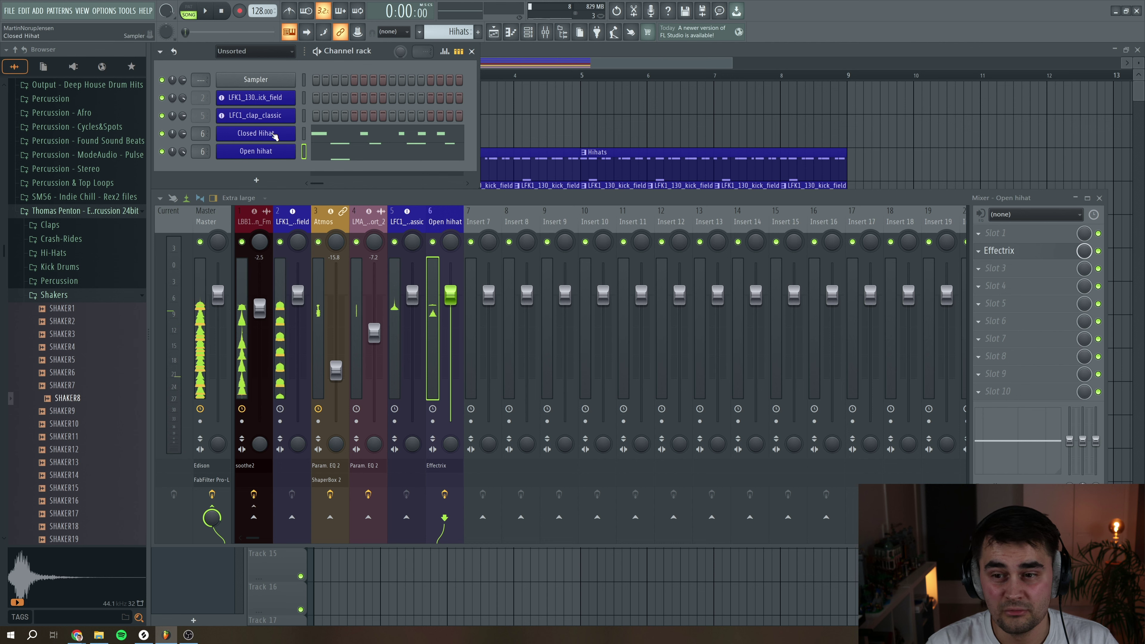
- Open the Closed Hihat pattern in the piano roll and scroll to the C4 row
{"action": "right_click", "coordinate": [275, 135]}
{"action": "key", "text": "Escape"}
{"action": "key", "text": "F7"}
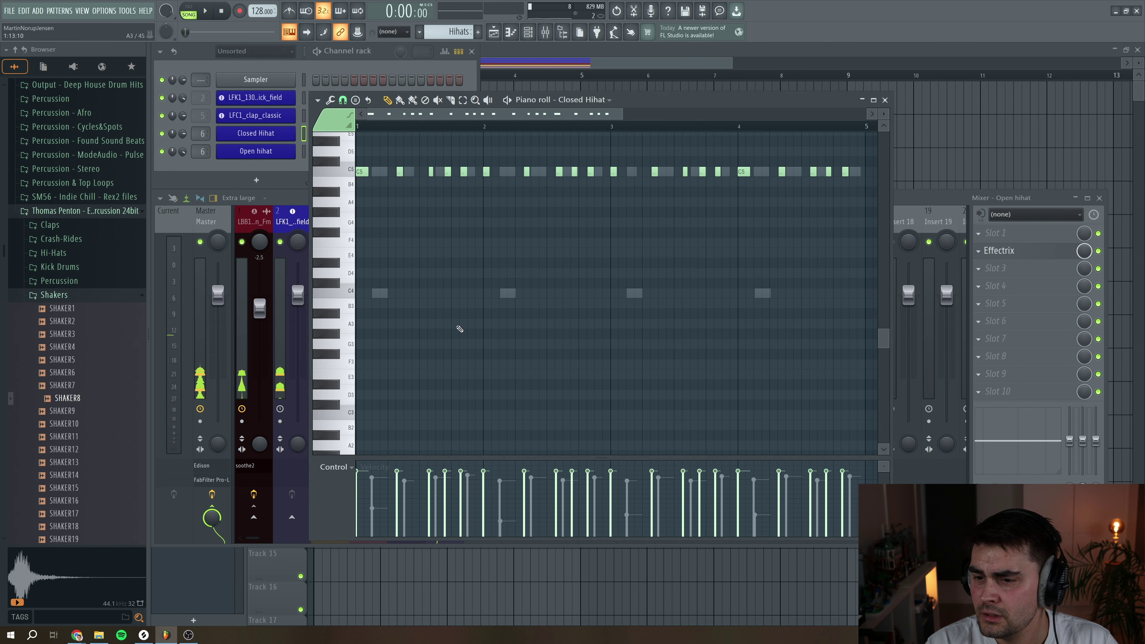
{"action": "scroll", "coordinate": [460, 321], "scroll_direction": "up", "scroll_amount": 3}
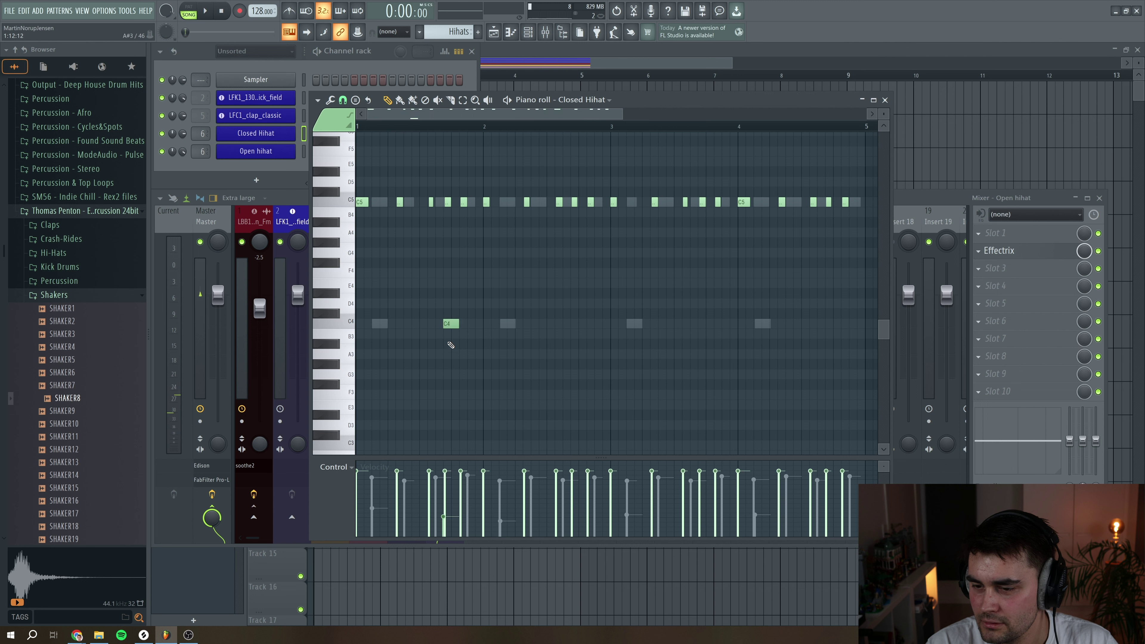
- Set the C4 ghost note's properties and audition the Closed Hihat pattern
{"action": "double_click", "coordinate": [449, 326]}
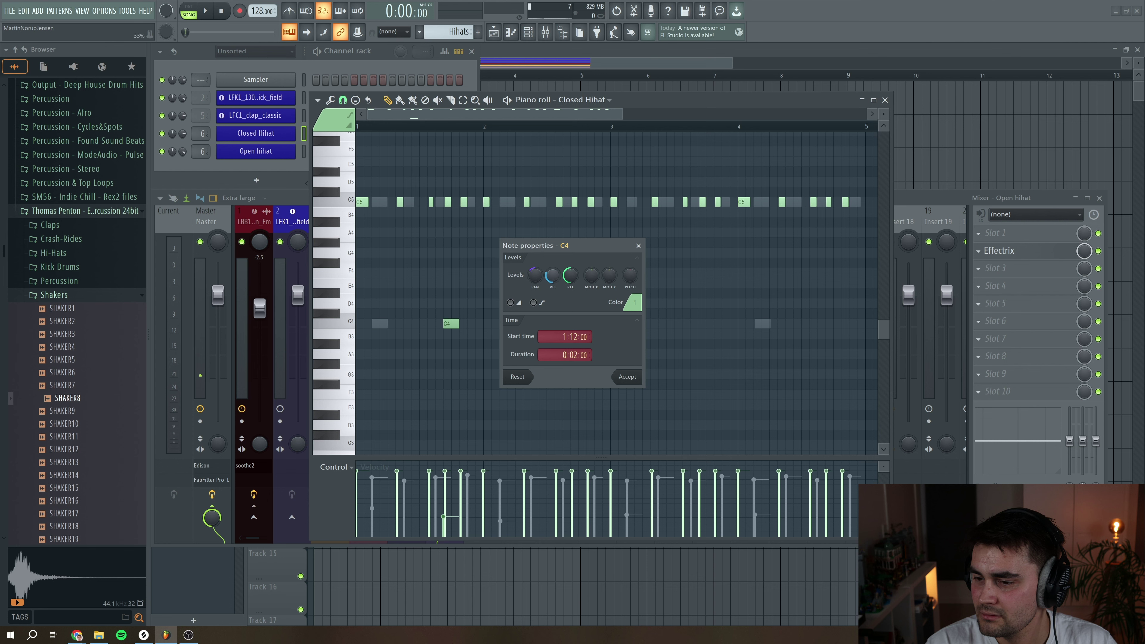
{"action": "left_click", "coordinate": [628, 377]}
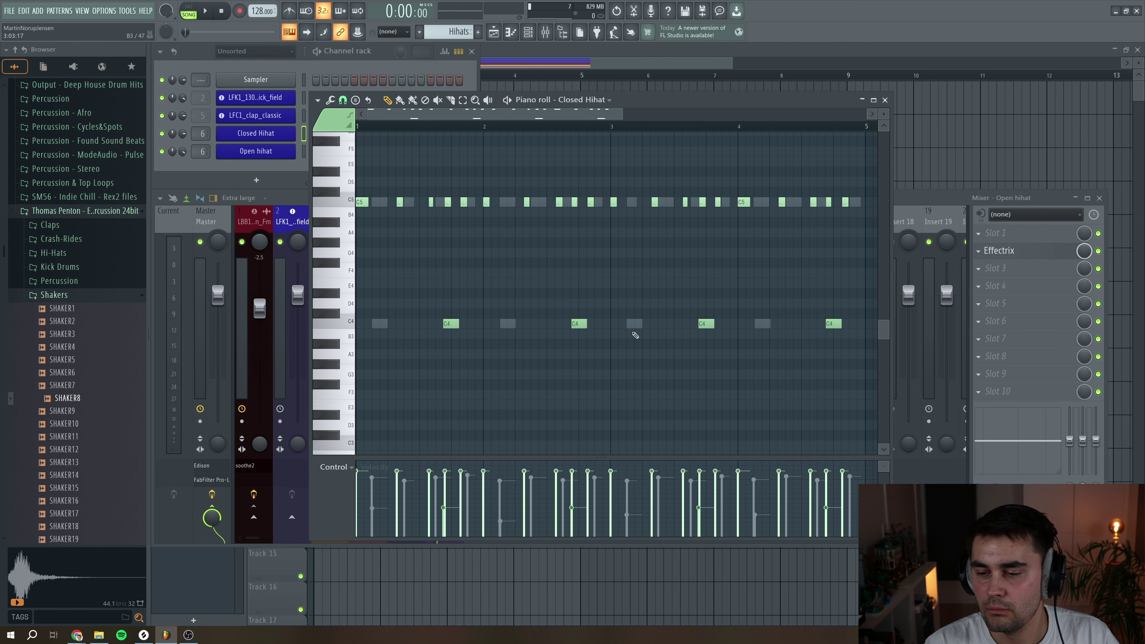
{"action": "key", "text": "space"}
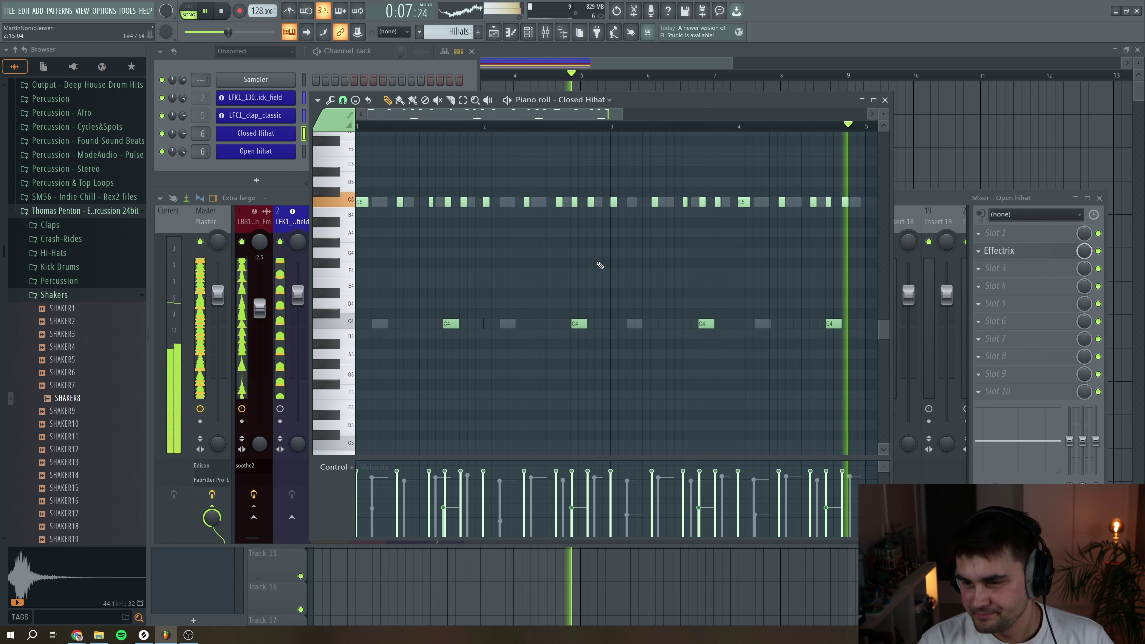
{"action": "key", "text": "space"}
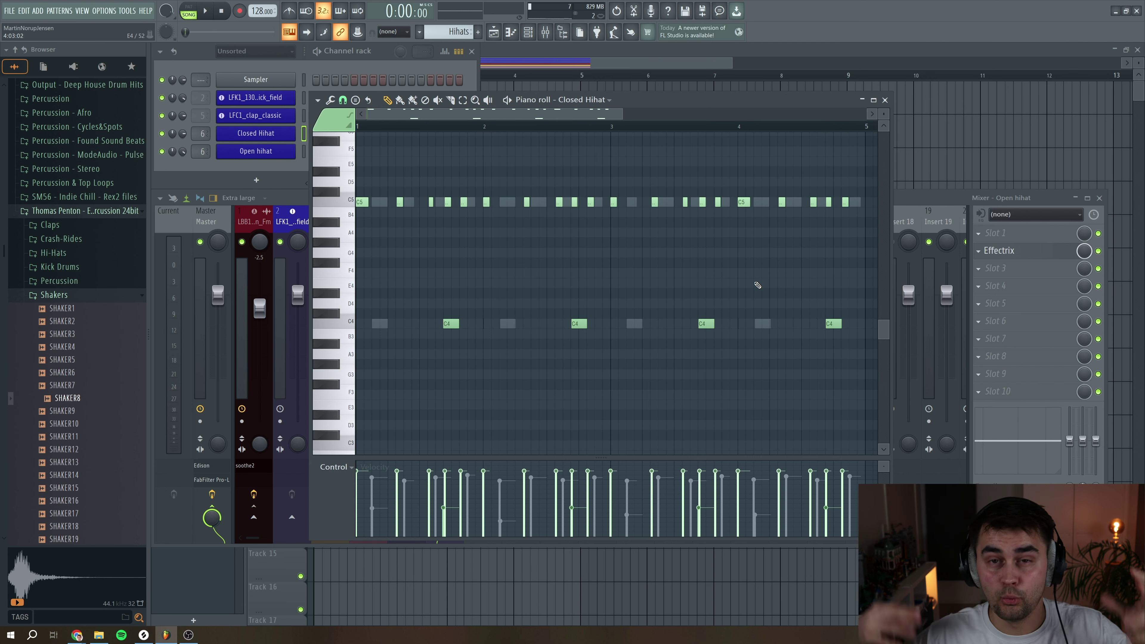
- Close the Closed Hihat piano roll during a brief playback of the whole beat
{"action": "key", "text": "space"}
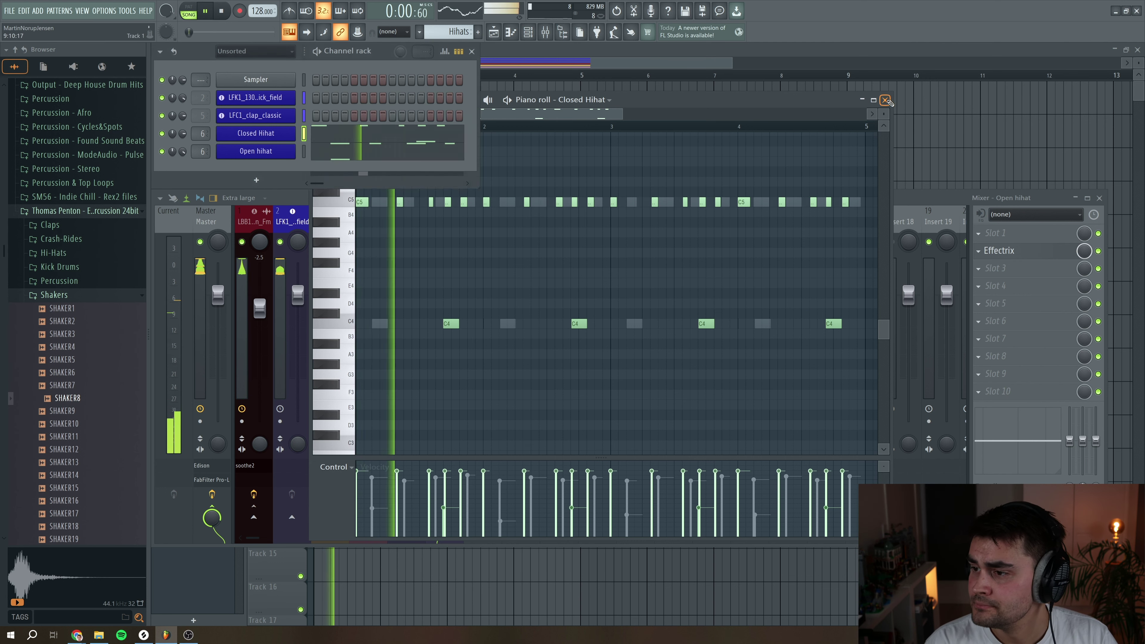
{"action": "left_click", "coordinate": [886, 100]}
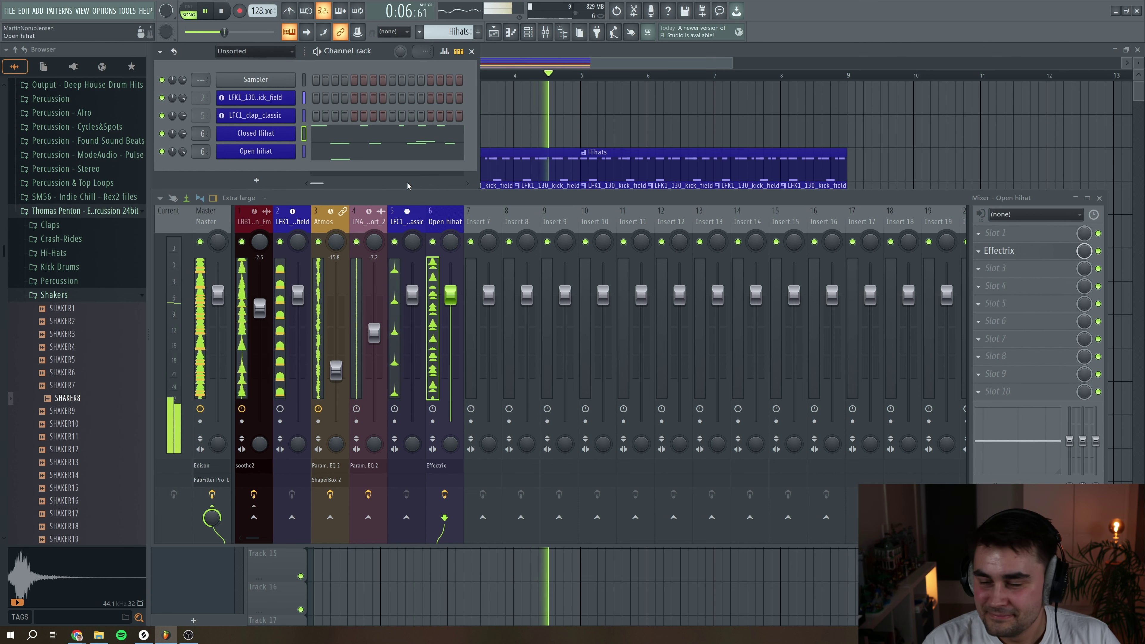
{"action": "key", "text": "space"}
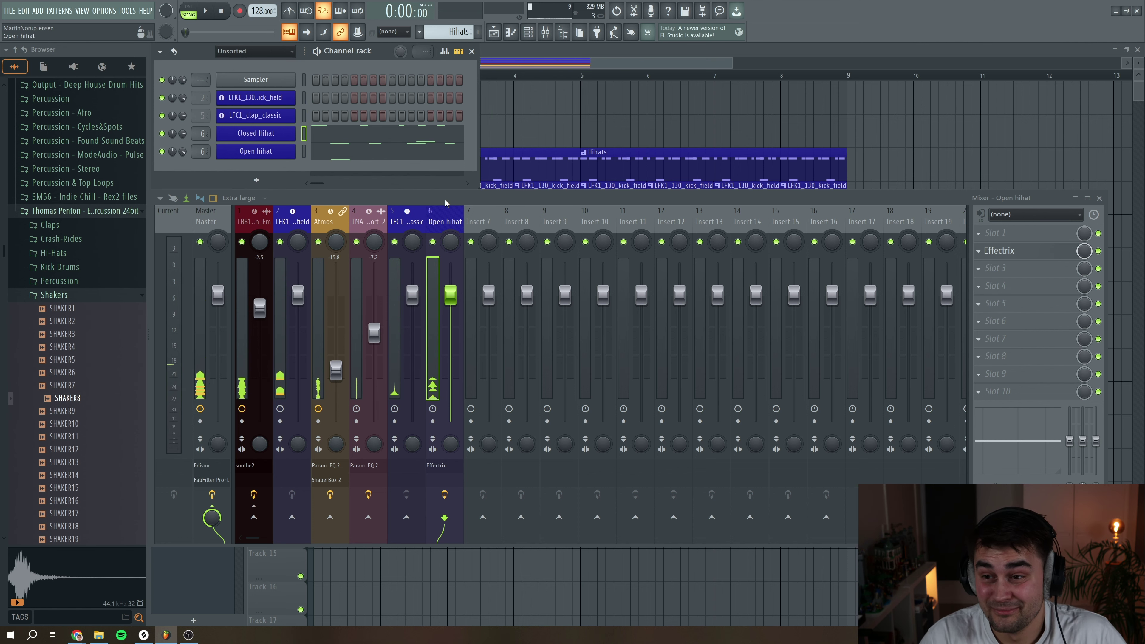
{"action": "left_click", "coordinate": [534, 62]}
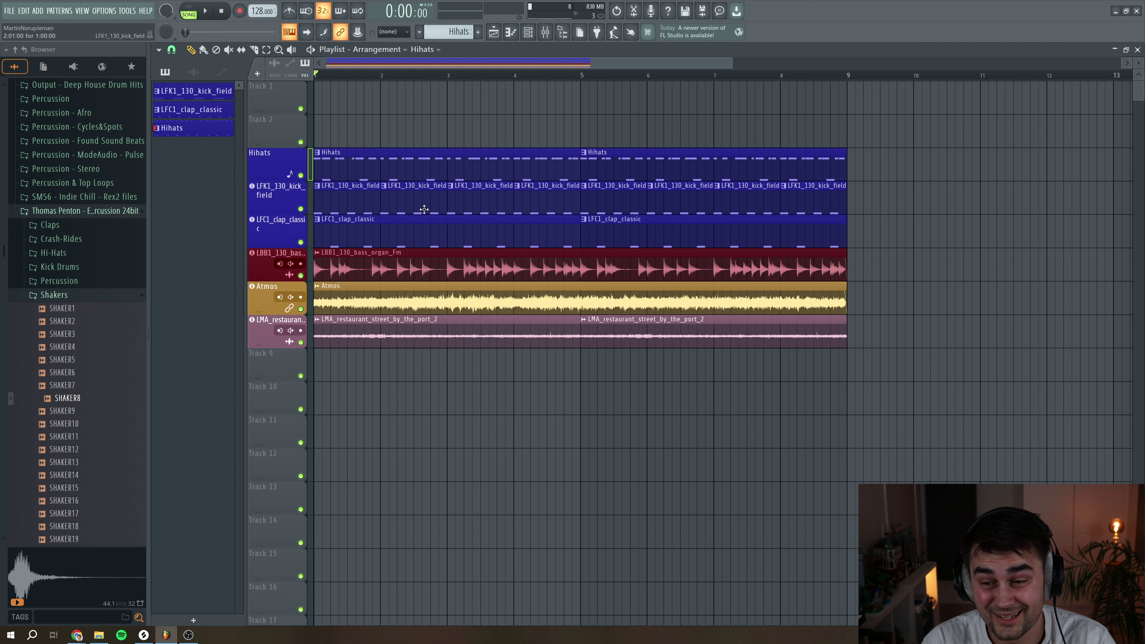